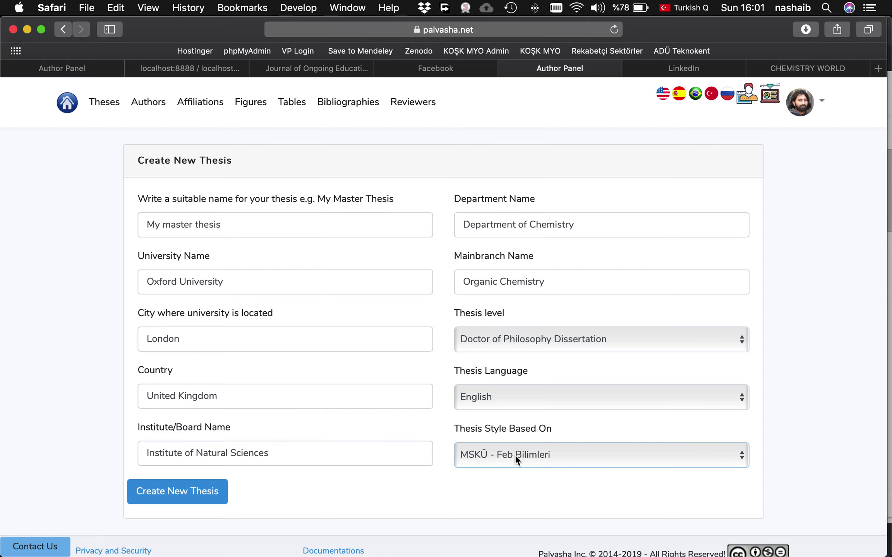
- Create the new thesis from the completed form and generate its PDF
click(183, 491)
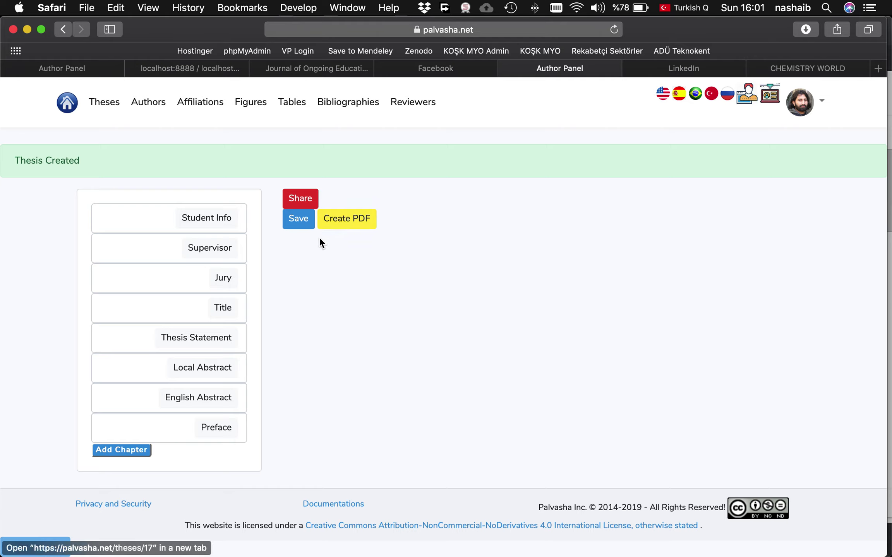
click(345, 224)
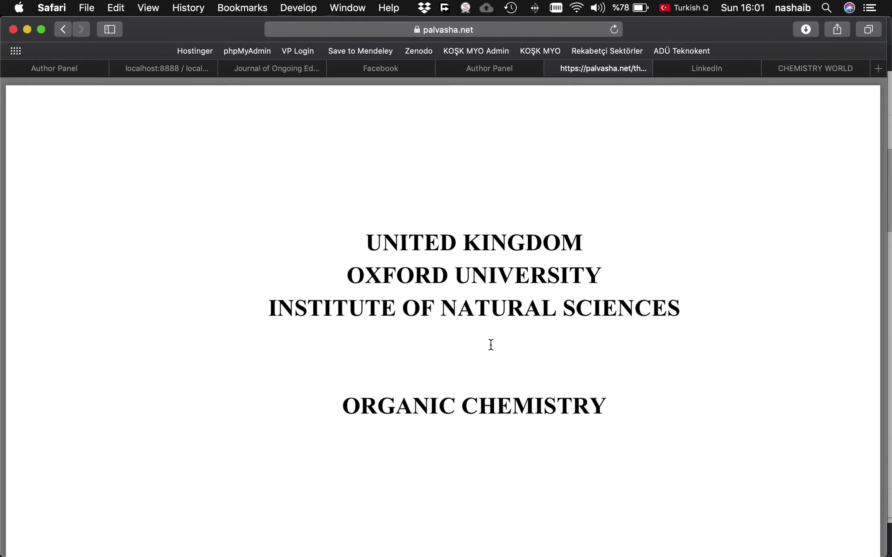
- Examine the PDF's cover page, checking the university, institute, branch, logo, thesis level, student name, exam date and city entries
key(super+minus)
key(super+minus)
scroll(448, 151, down, 1)
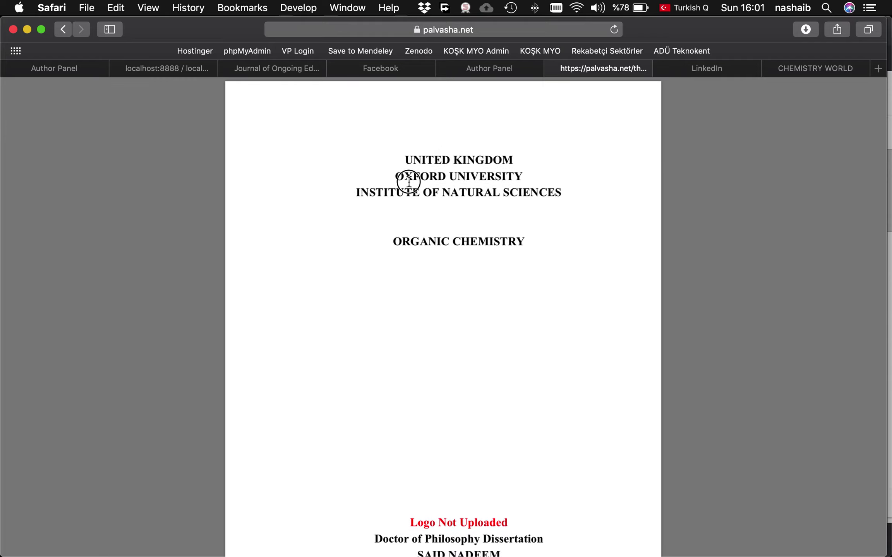
drag(409, 180, 517, 178)
drag(447, 193, 541, 192)
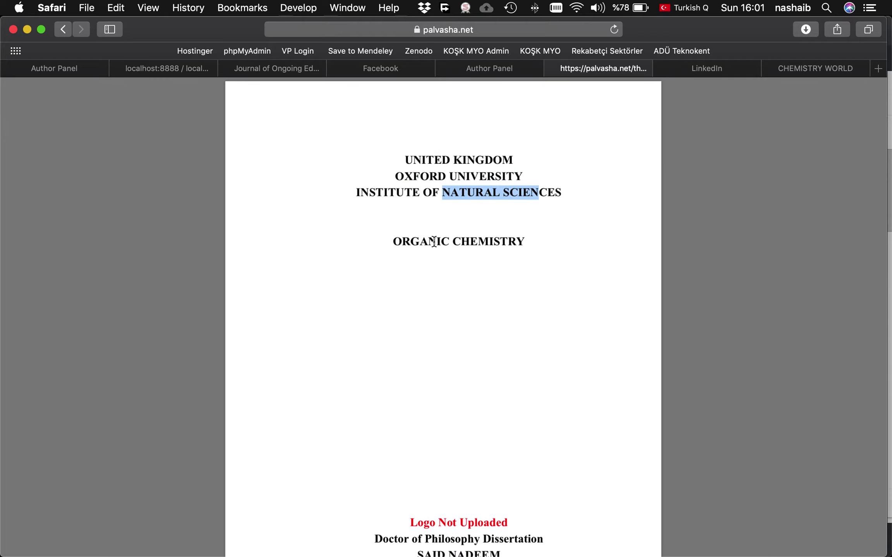
drag(425, 242, 508, 242)
scroll(413, 300, down, 5)
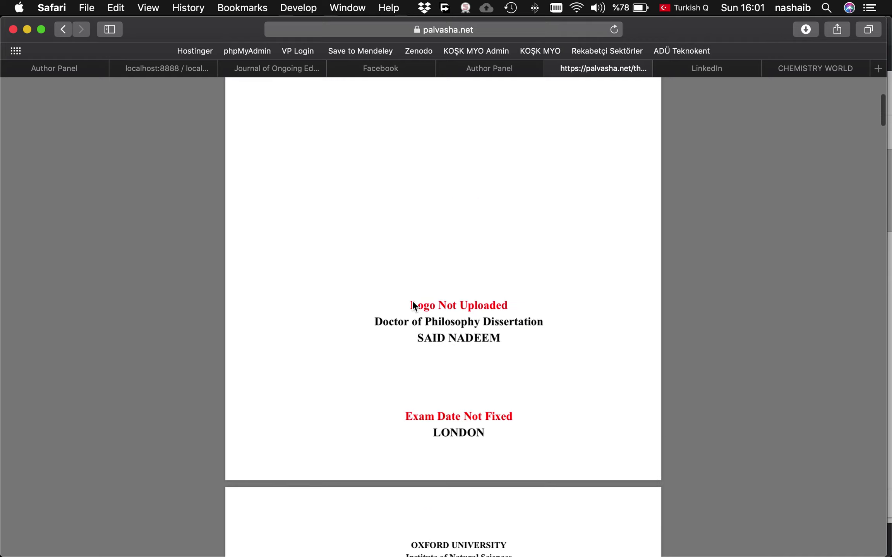
drag(418, 304, 517, 304)
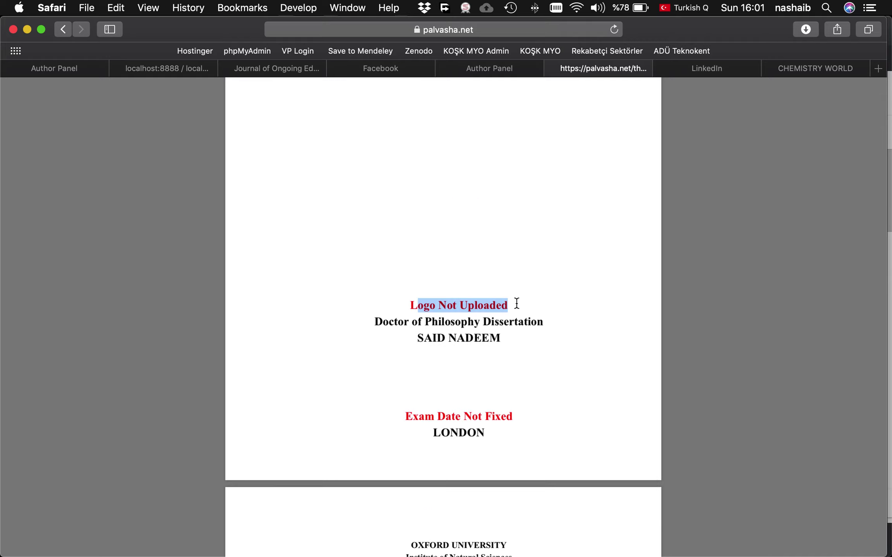
click(445, 298)
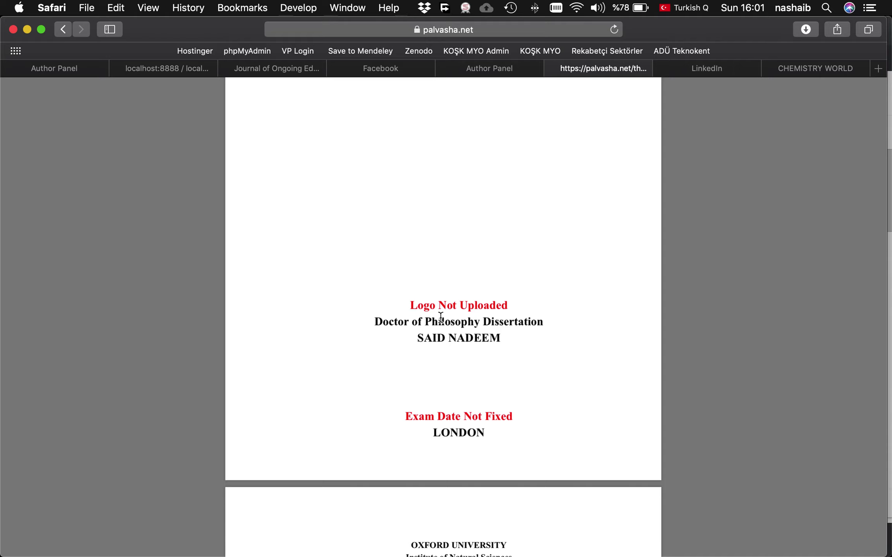
drag(411, 319, 432, 320)
click(461, 338)
scroll(516, 343, down, 5)
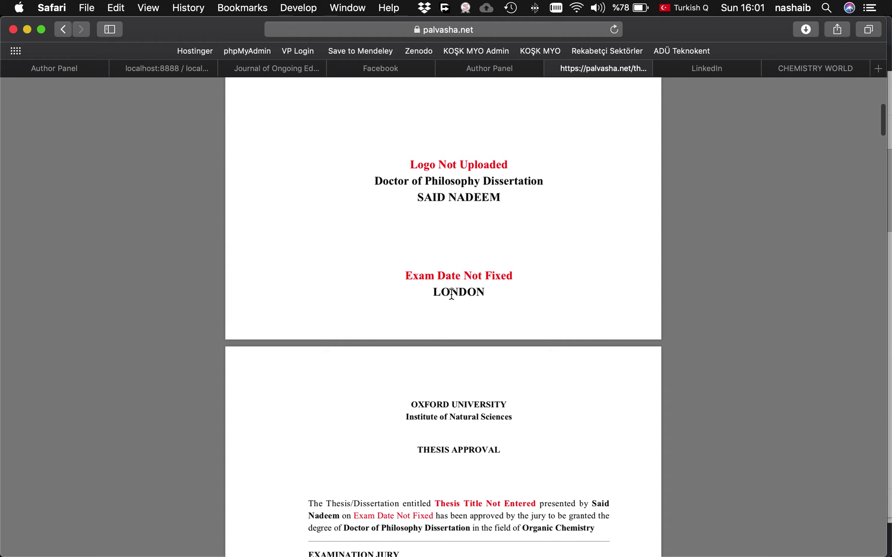
double_click(451, 275)
- Review the remaining PDF pages, from thesis approval, statement and abstracts through the preface, table of contents and lists of figures and tables
click(467, 336)
scroll(467, 336, down, 8)
scroll(436, 408, down, 2)
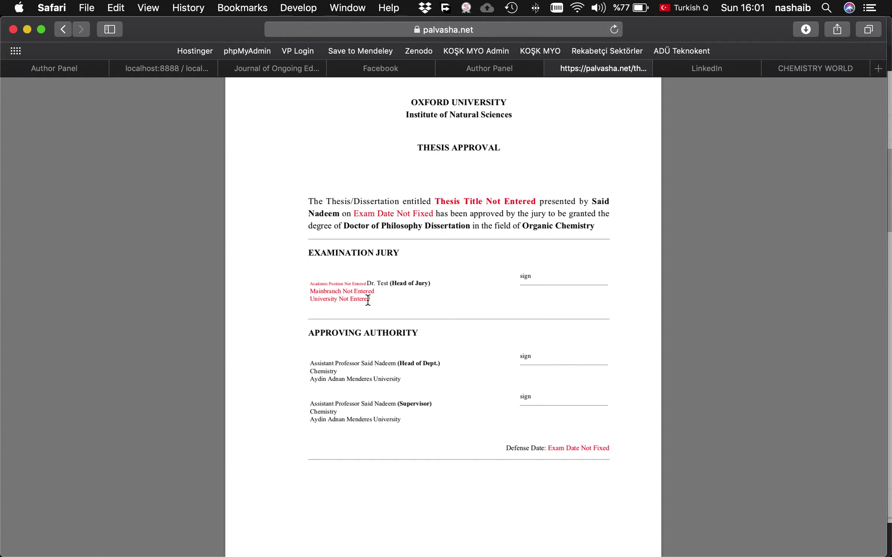
scroll(368, 300, up, 2)
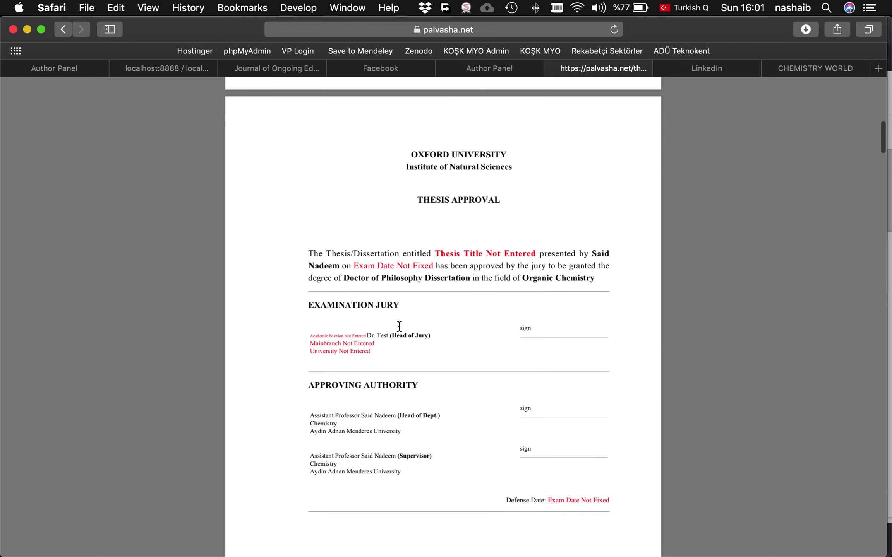
scroll(399, 326, down, 15)
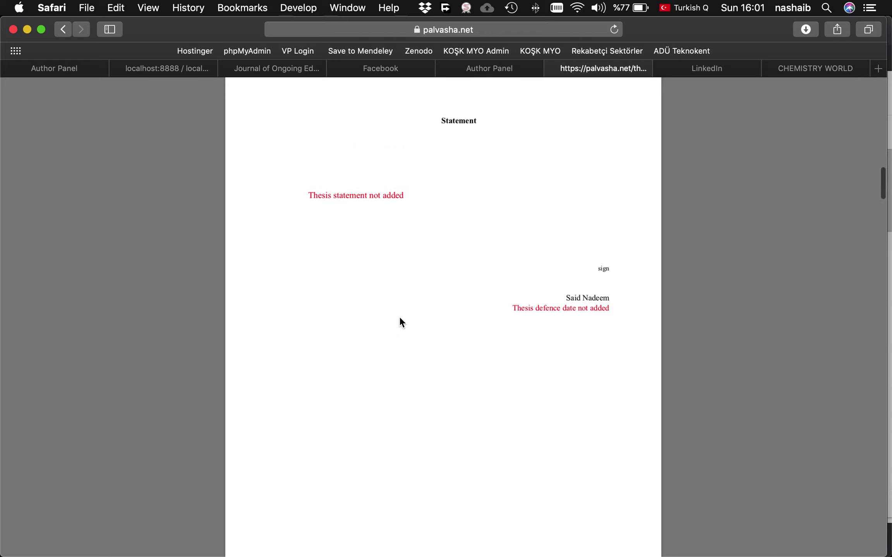
scroll(403, 264, down, 20)
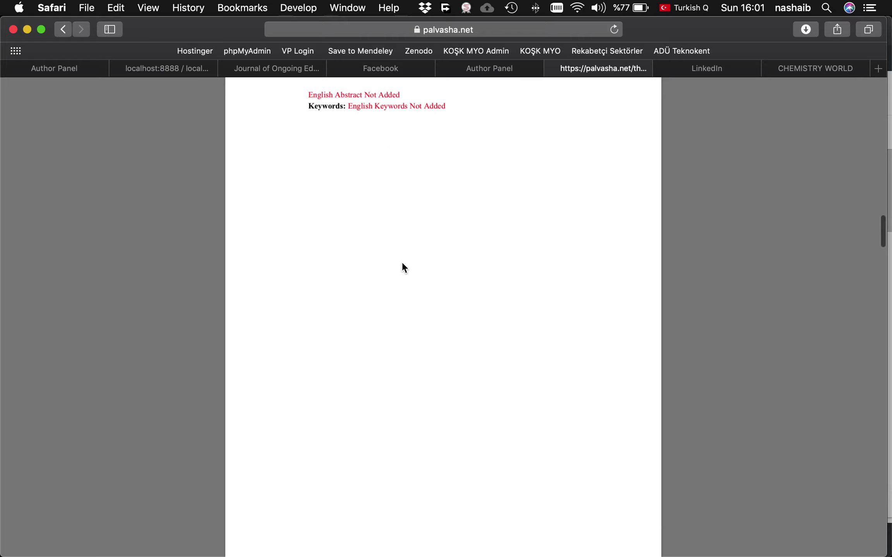
scroll(402, 263, down, 8)
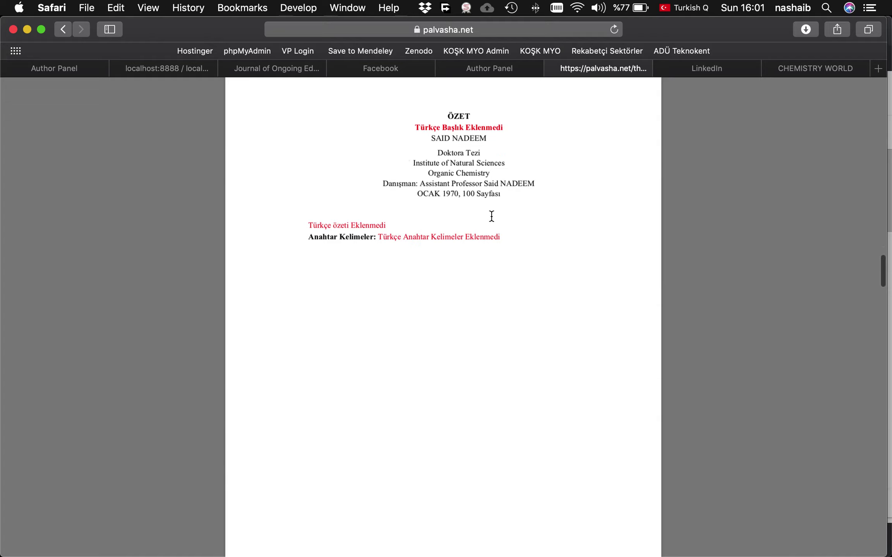
scroll(439, 411, down, 20)
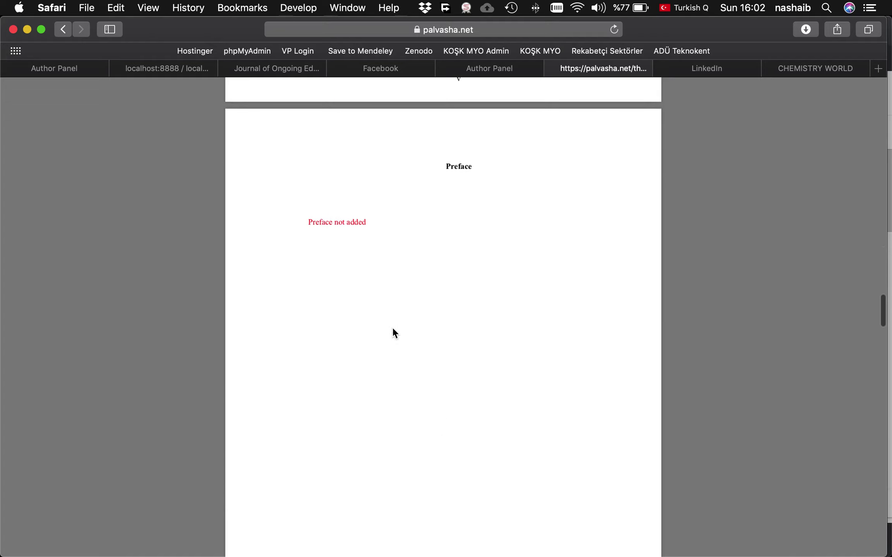
scroll(391, 354, down, 15)
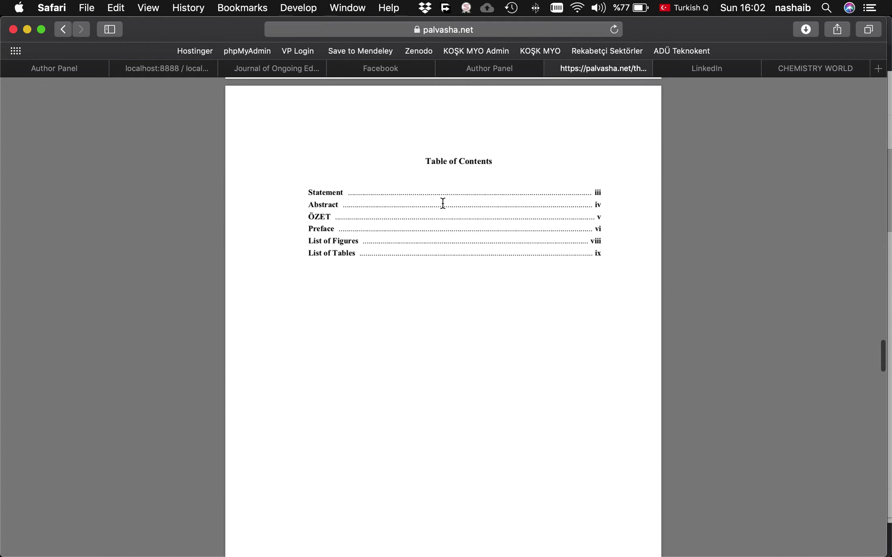
scroll(411, 241, down, 15)
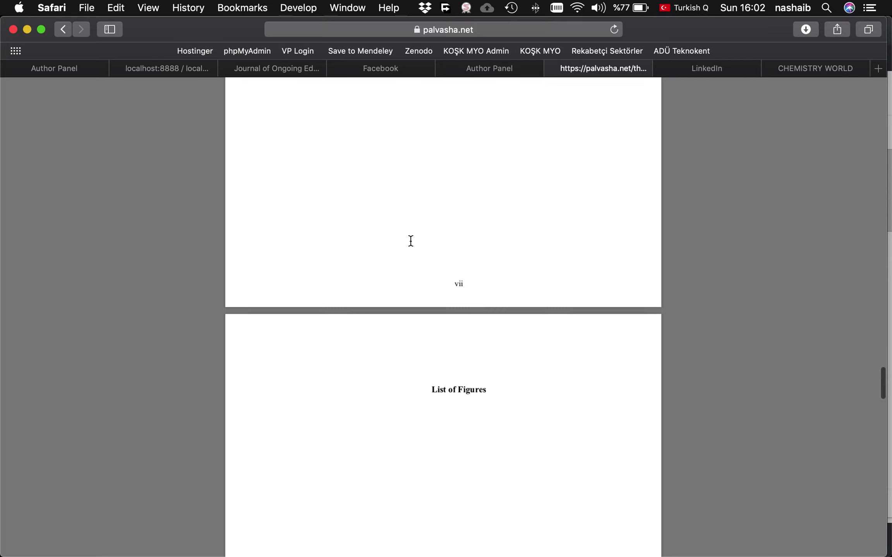
scroll(456, 375, down, 20)
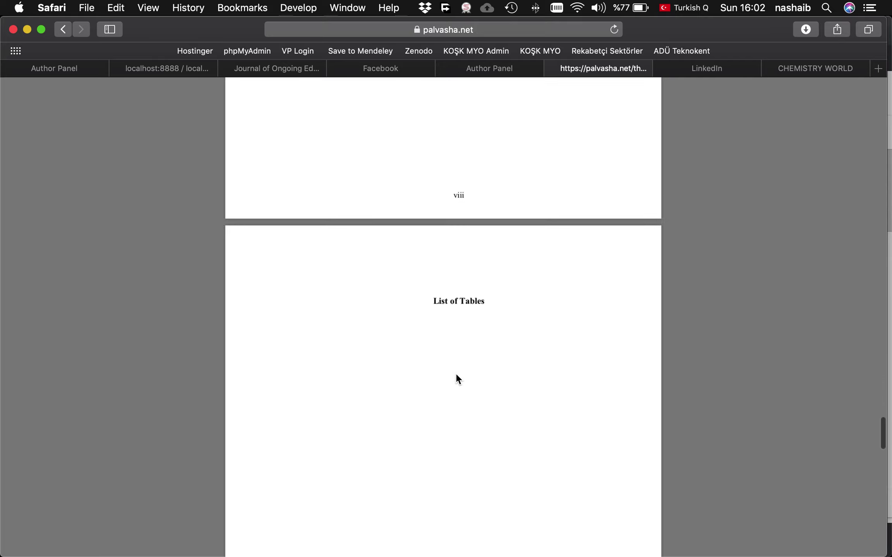
scroll(491, 368, down, 20)
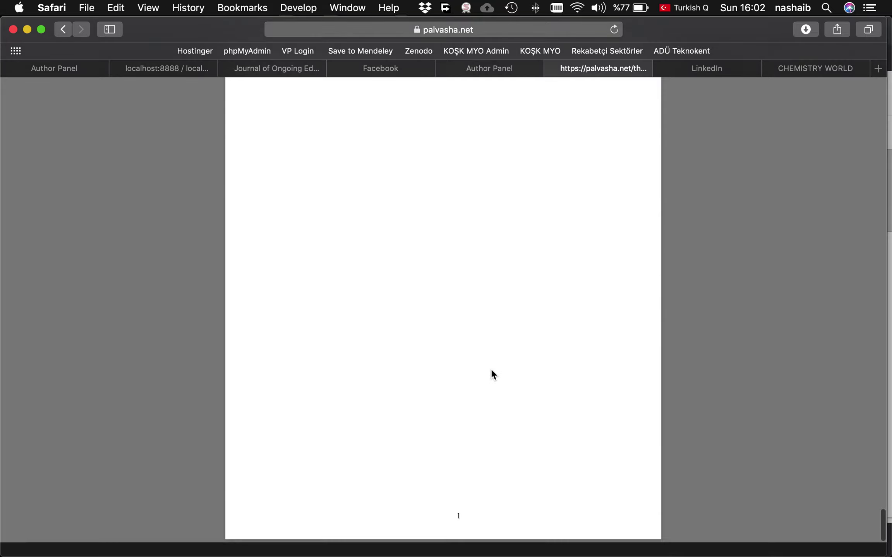
scroll(490, 369, up, 10)
scroll(490, 369, up, 20)
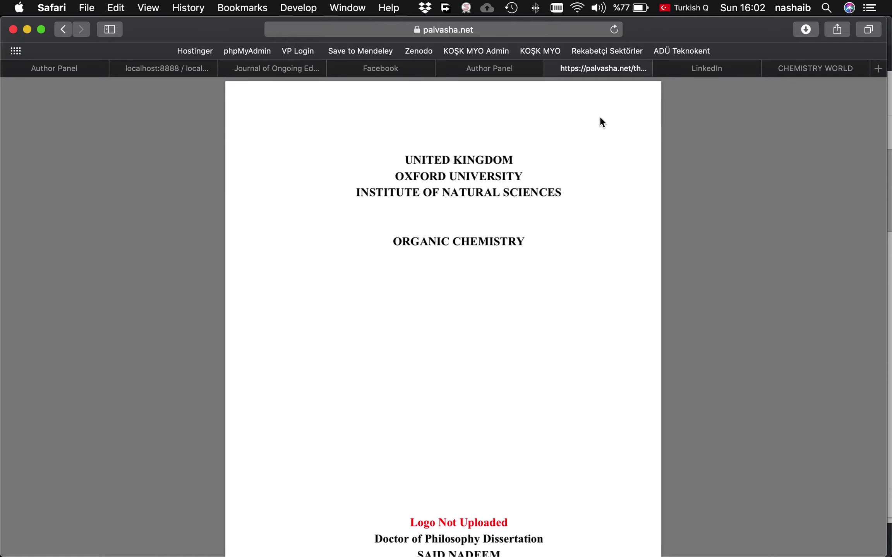
- Return from the PDF to the thesis editor and check the Defense Date field in the Student Info section
click(553, 68)
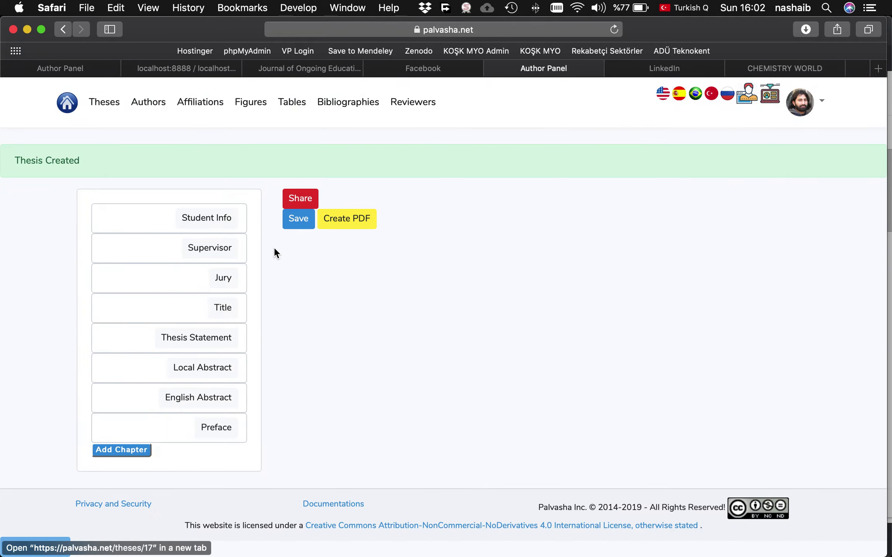
click(214, 228)
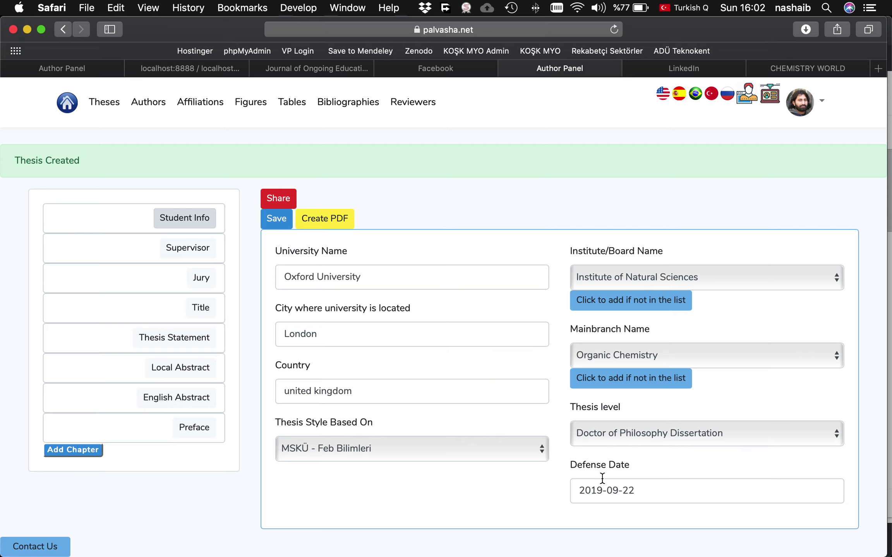
click(660, 497)
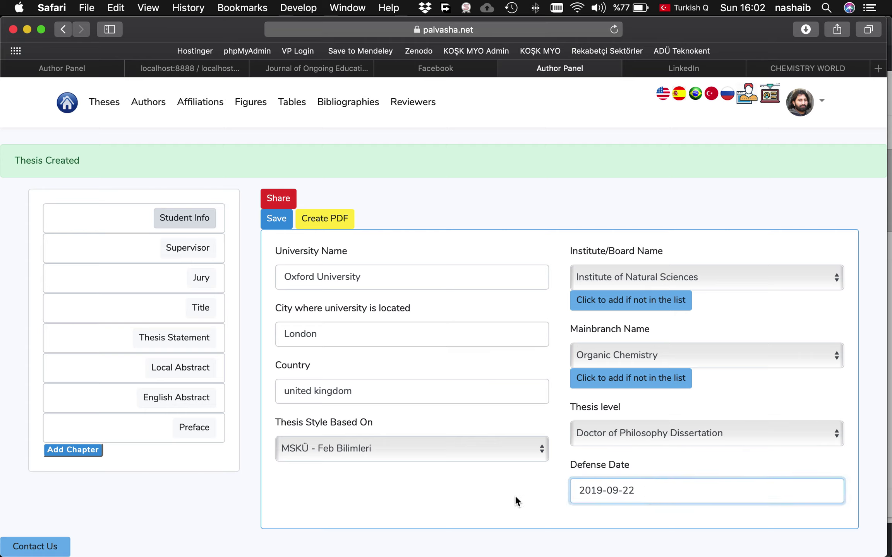
- In the Supervisor section, set the supervisor name to the fourth person in the supervisors list
click(195, 246)
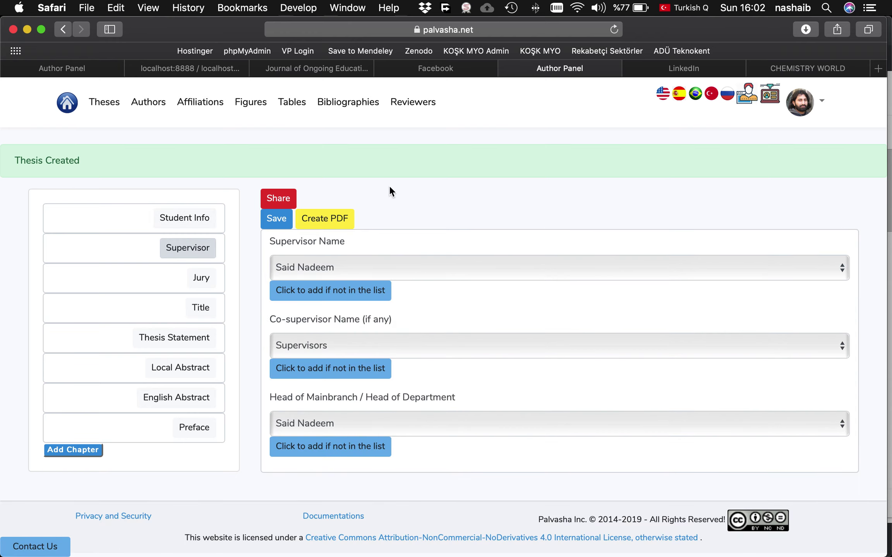
click(366, 266)
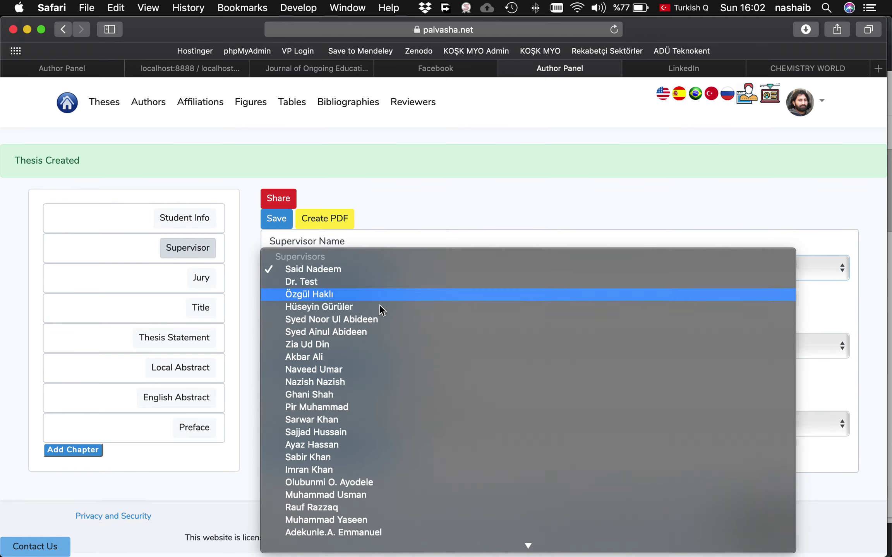
click(338, 281)
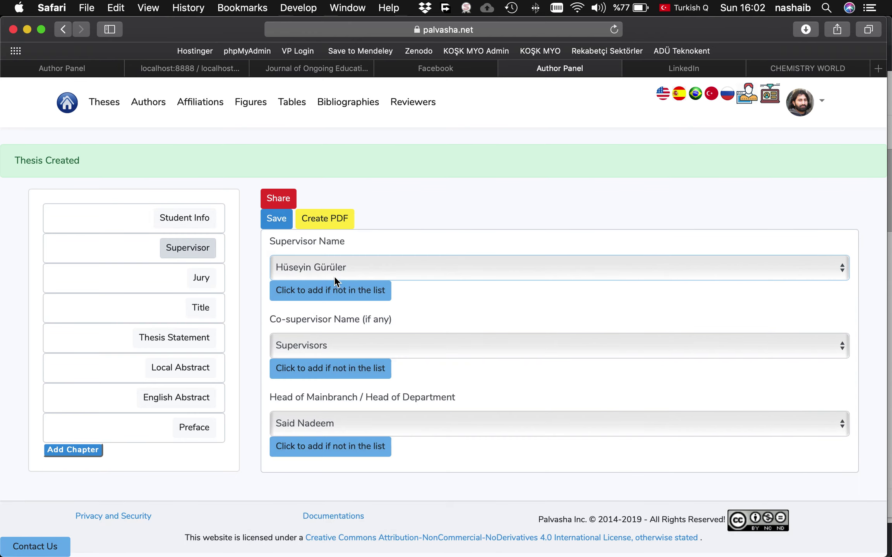
- Examine the co-supervisor and supervisor choices and the form for adding a supervisor who is not in the list
click(327, 351)
click(451, 309)
click(385, 268)
click(384, 207)
click(340, 296)
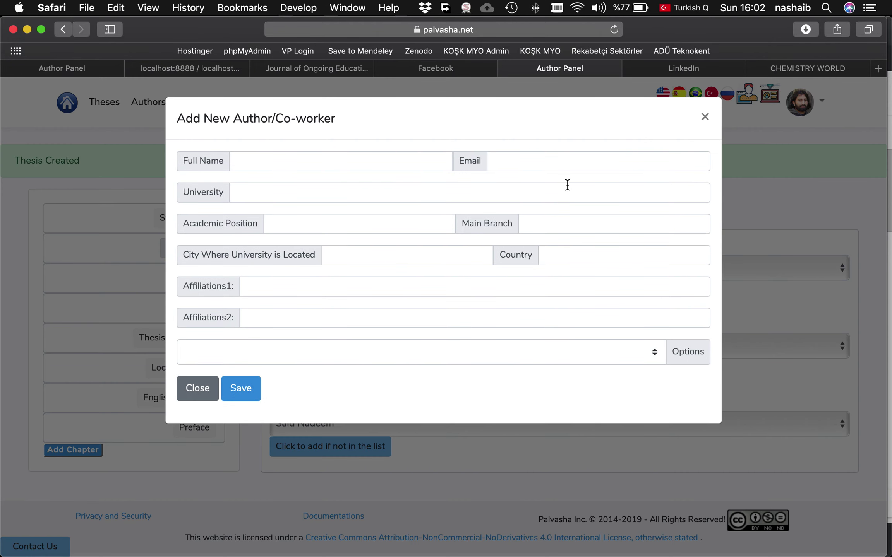
click(705, 117)
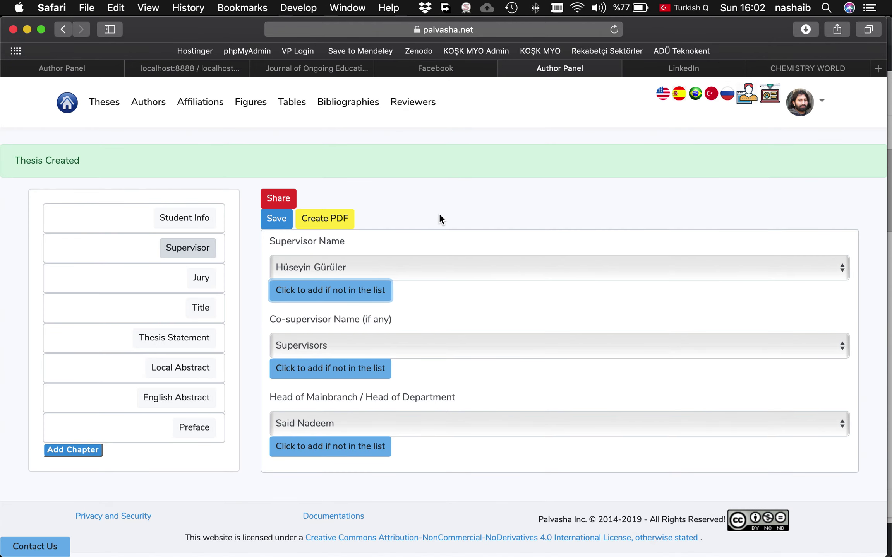
- Examine the choices for Head of Mainbranch / Head of Department and the form for adding an unlisted person
click(392, 423)
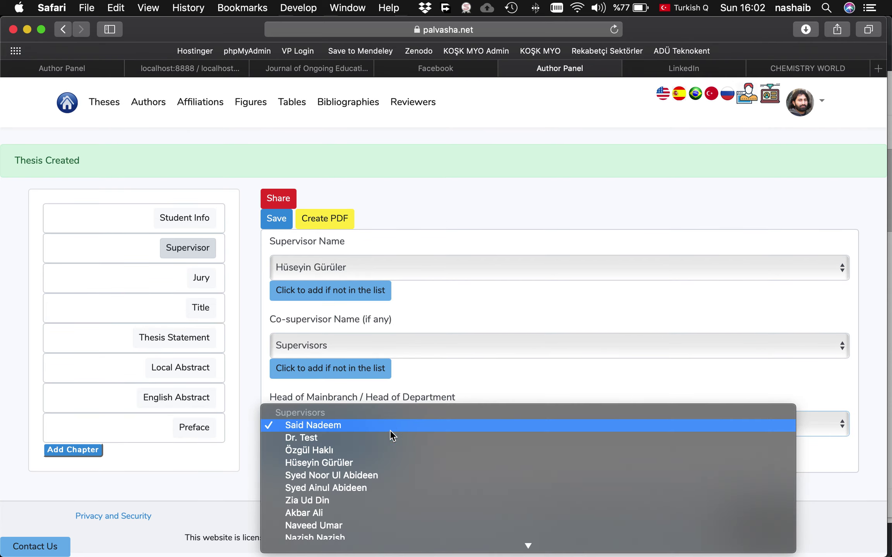
scroll(376, 484, down, 5)
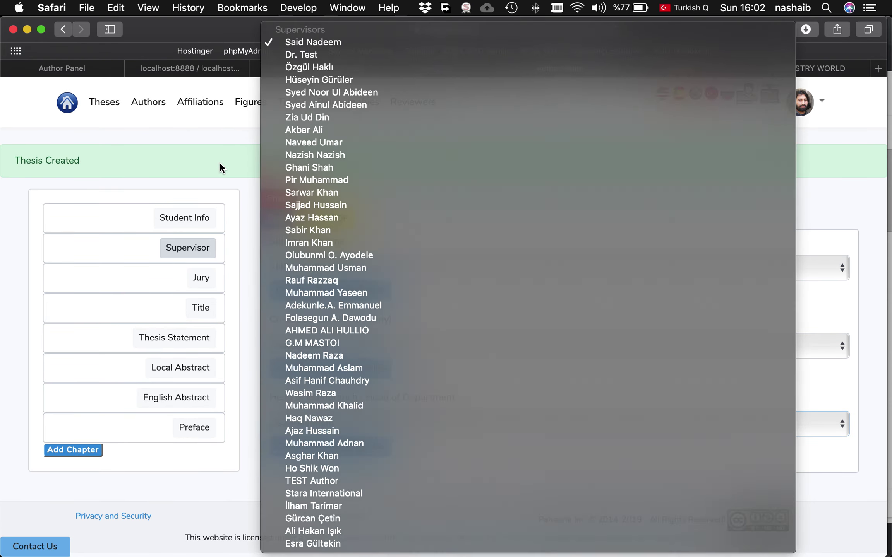
click(220, 168)
click(359, 454)
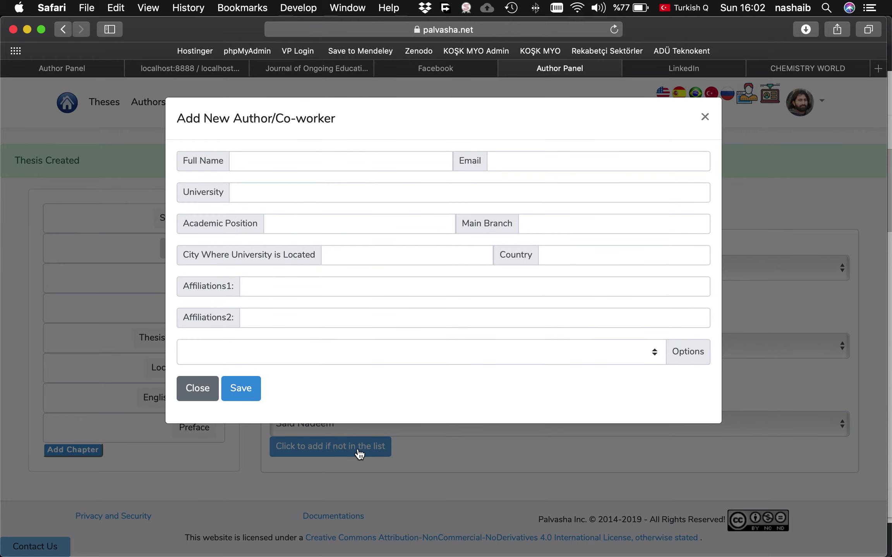
click(113, 136)
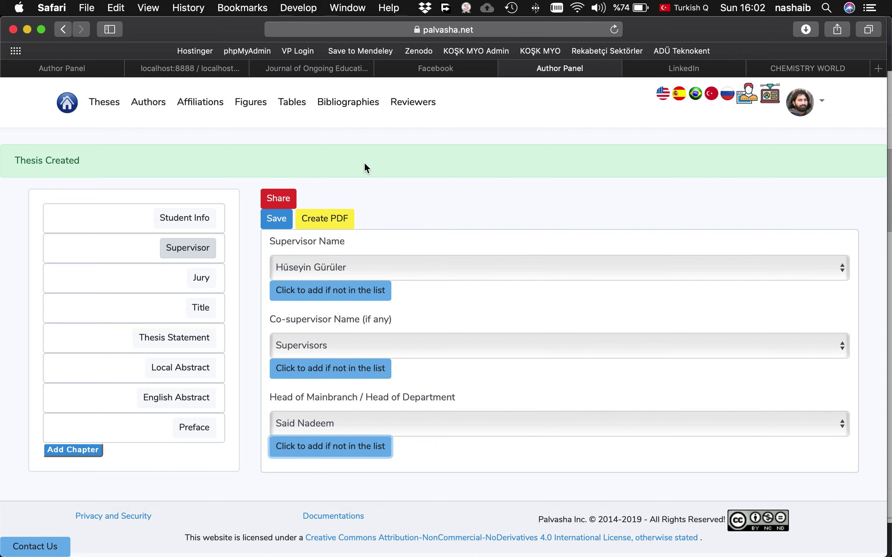
- Select a different person from the list as Head of Mainbranch / Head of Department
click(329, 424)
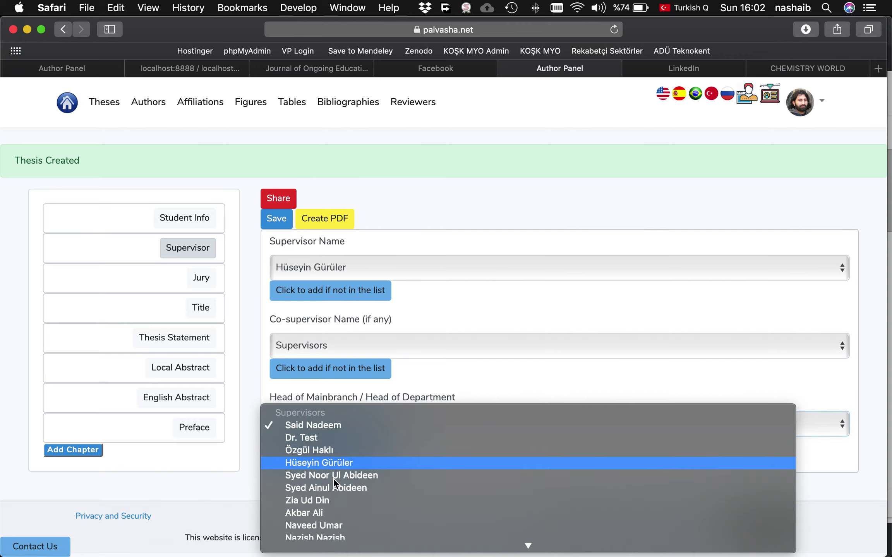
click(239, 355)
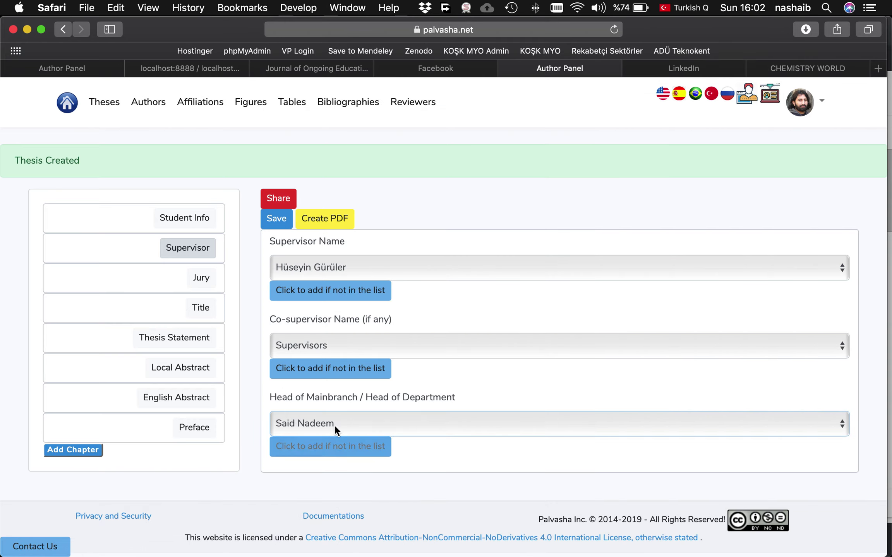
click(322, 422)
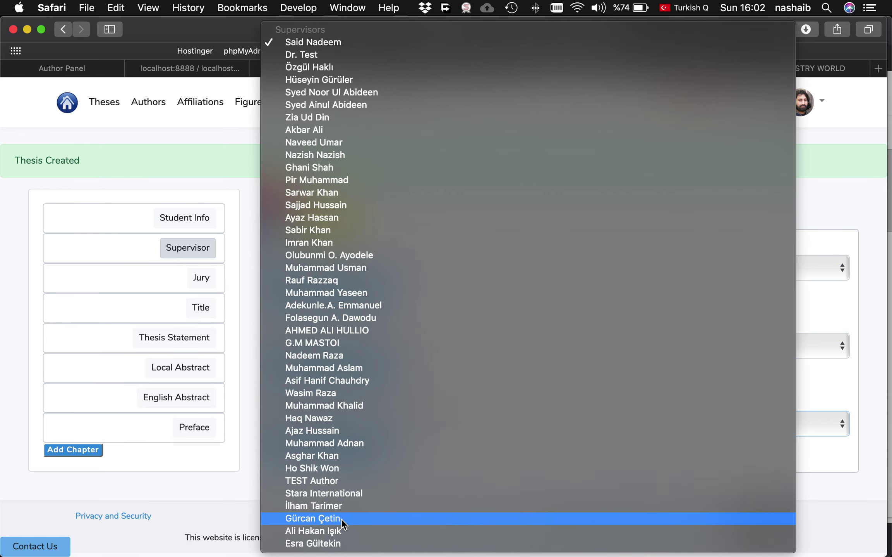
click(343, 520)
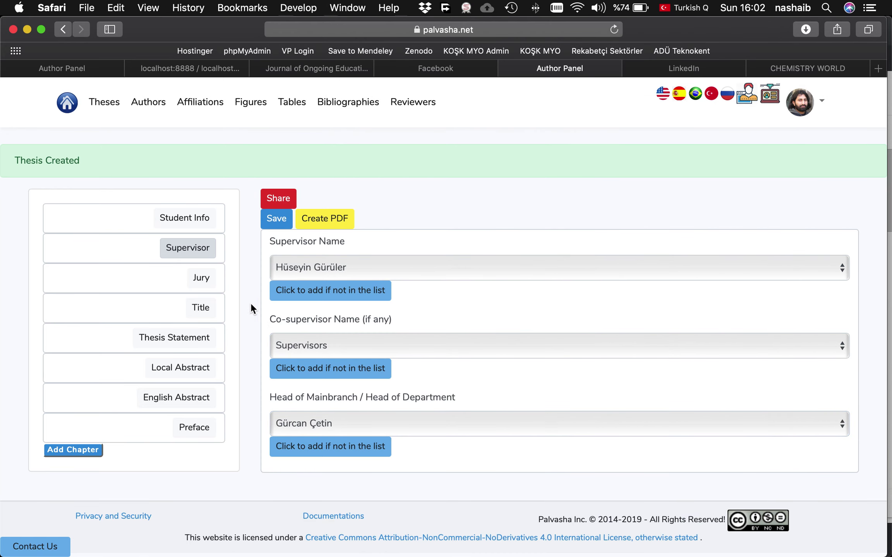
- In the Jury section, set the first internal jury member to the fourth-from-last person in the list
click(207, 284)
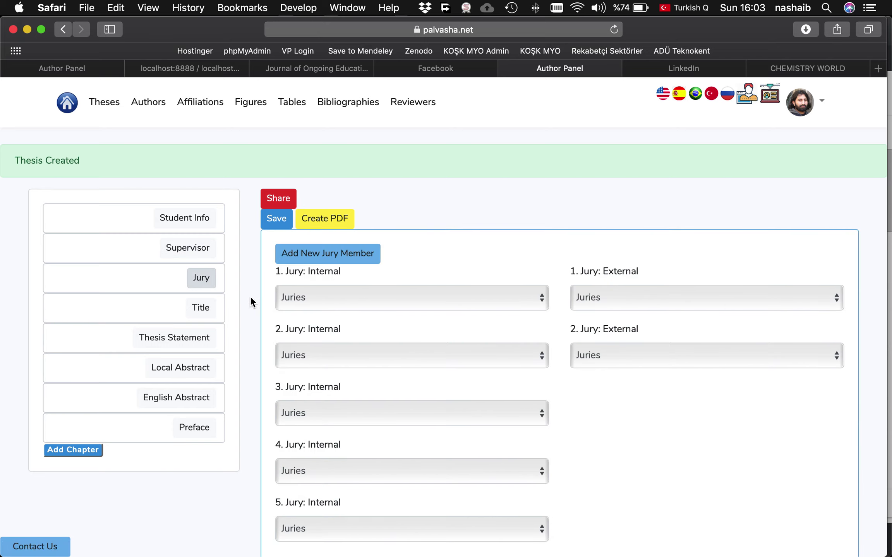
click(315, 295)
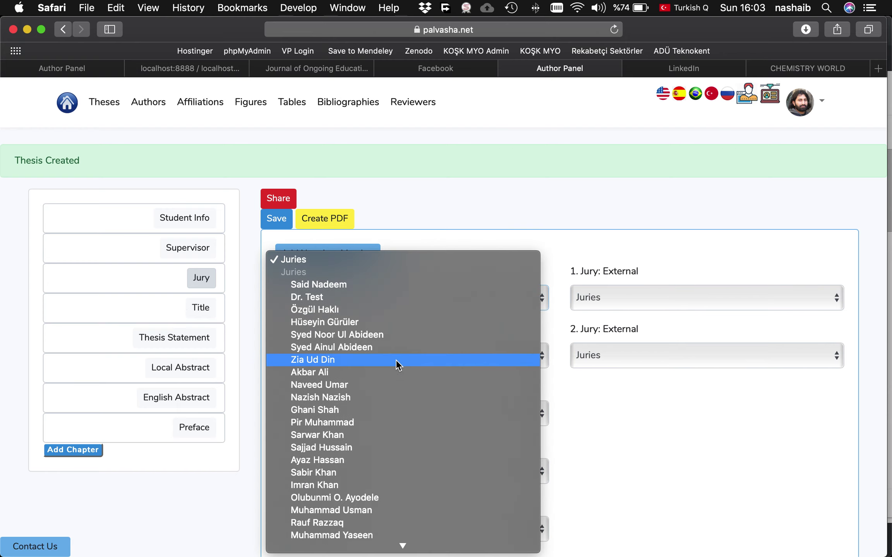
scroll(356, 322, down, 3)
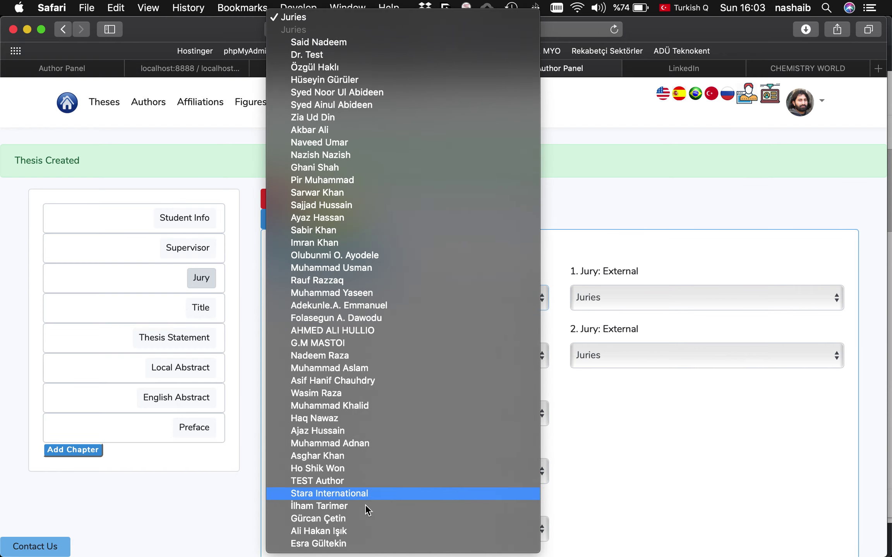
click(339, 506)
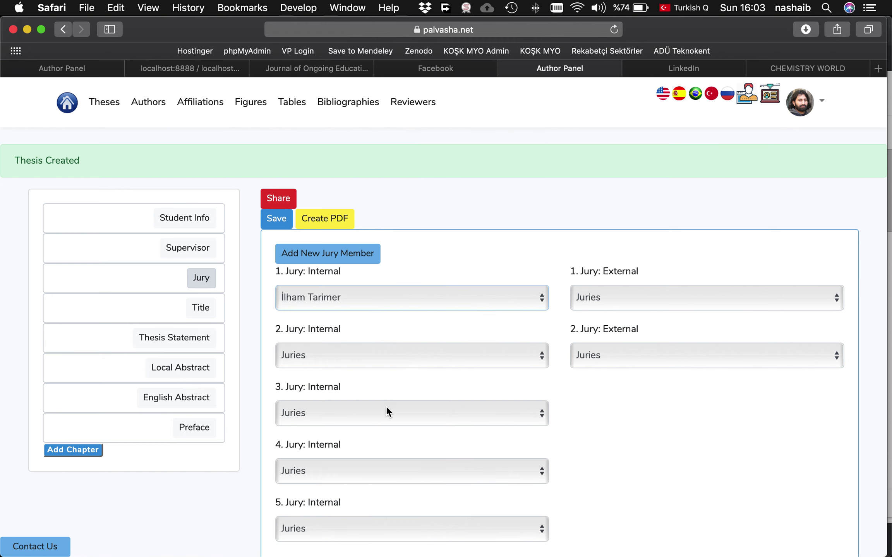
- Set the second internal jury member to the fourth person in the list and the third to the second-to-last person
click(317, 360)
scroll(348, 457, down, 3)
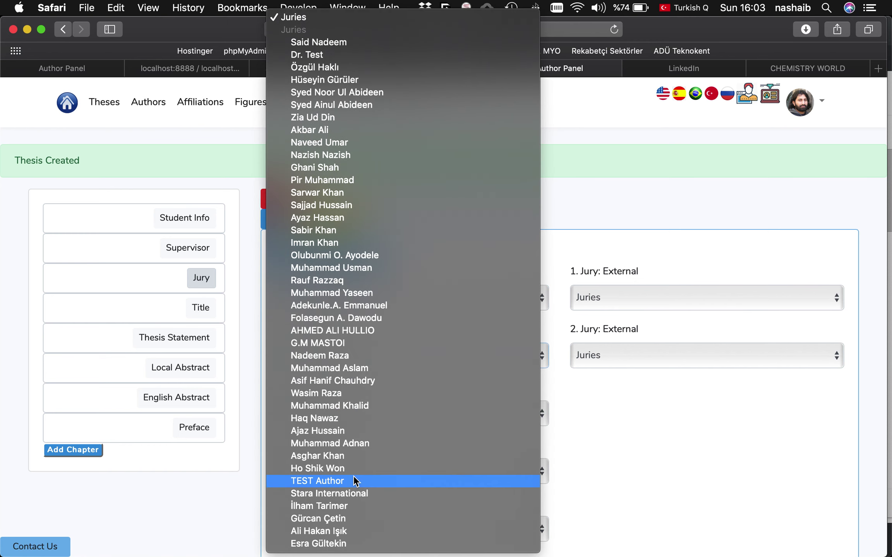
click(337, 81)
click(320, 422)
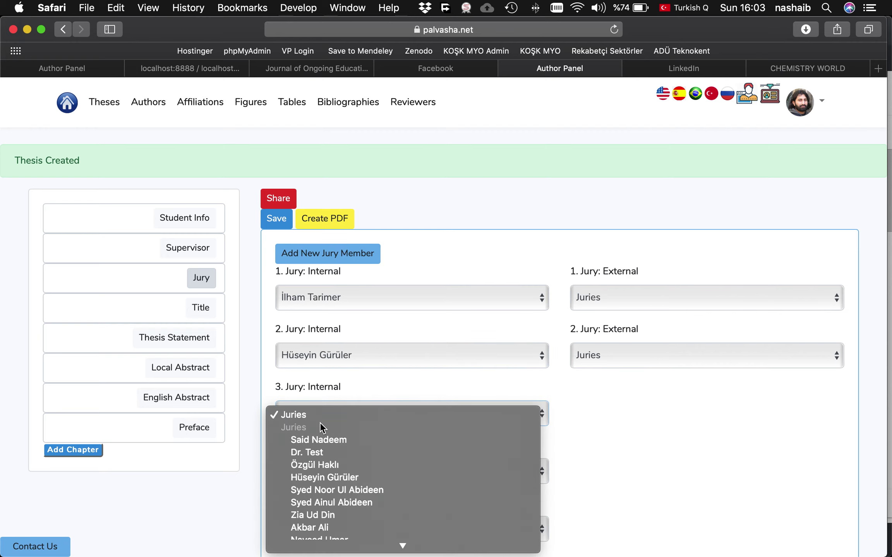
scroll(320, 424, down, 3)
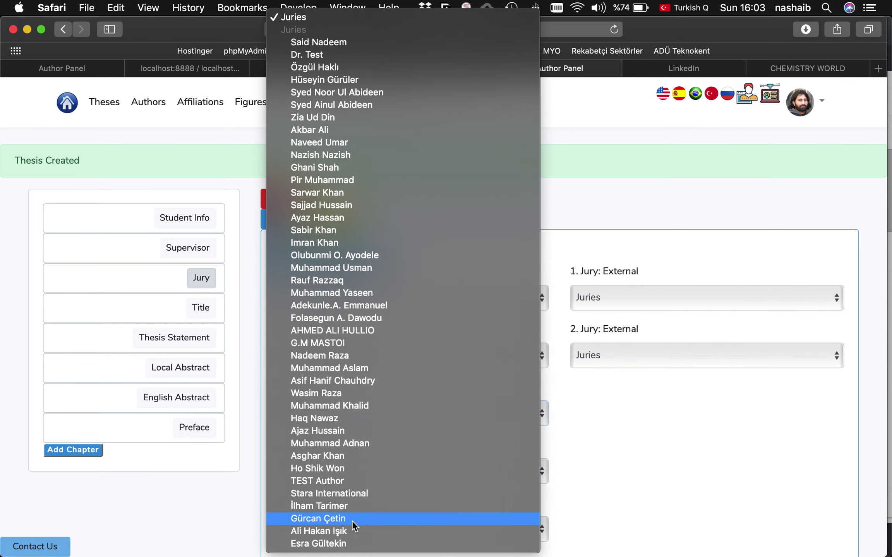
click(345, 532)
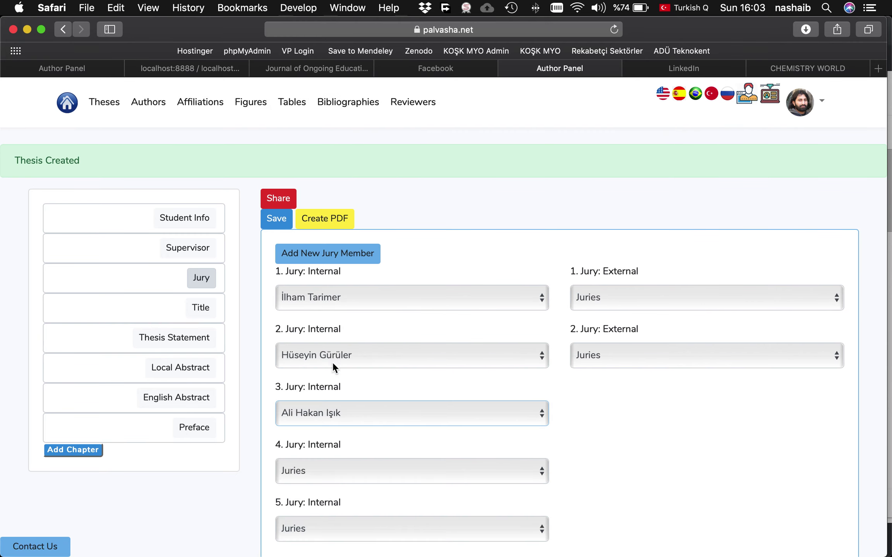
- Look at the form for adding a new jury member, close it unfilled, and save the thesis
click(334, 259)
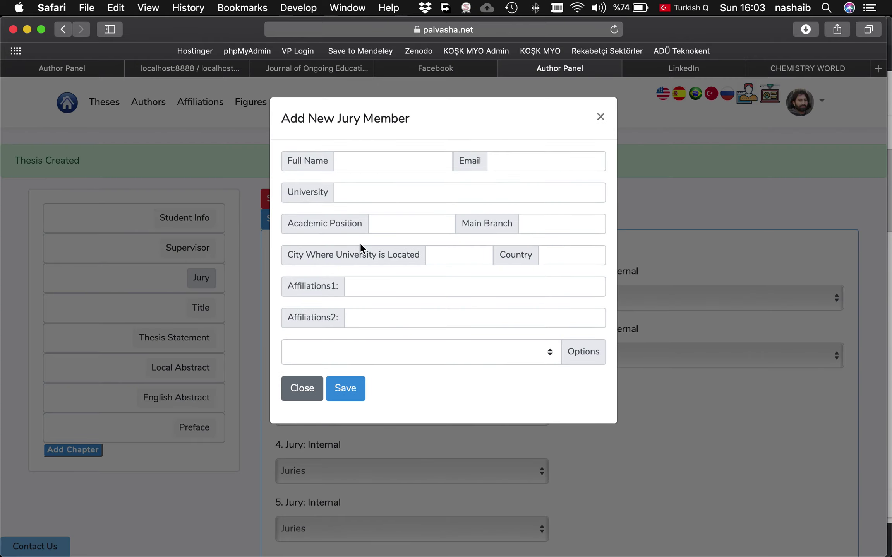
click(251, 197)
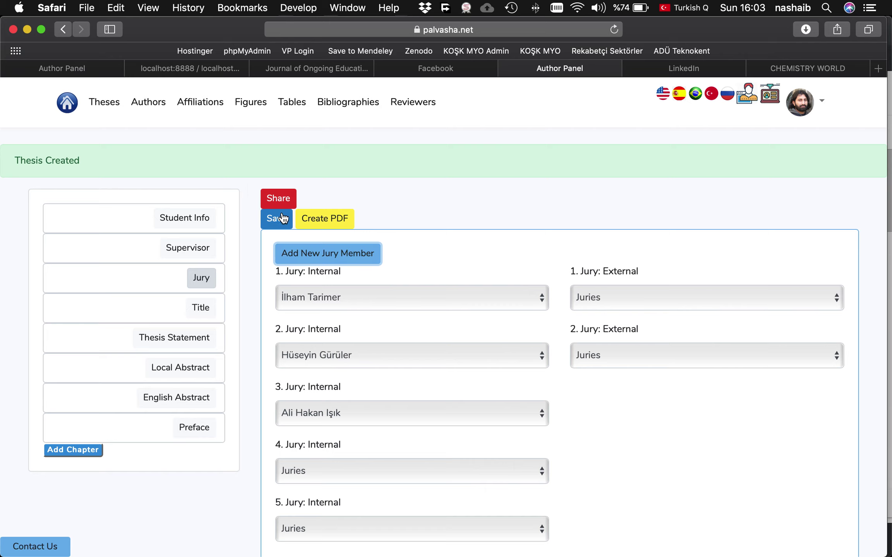
click(280, 220)
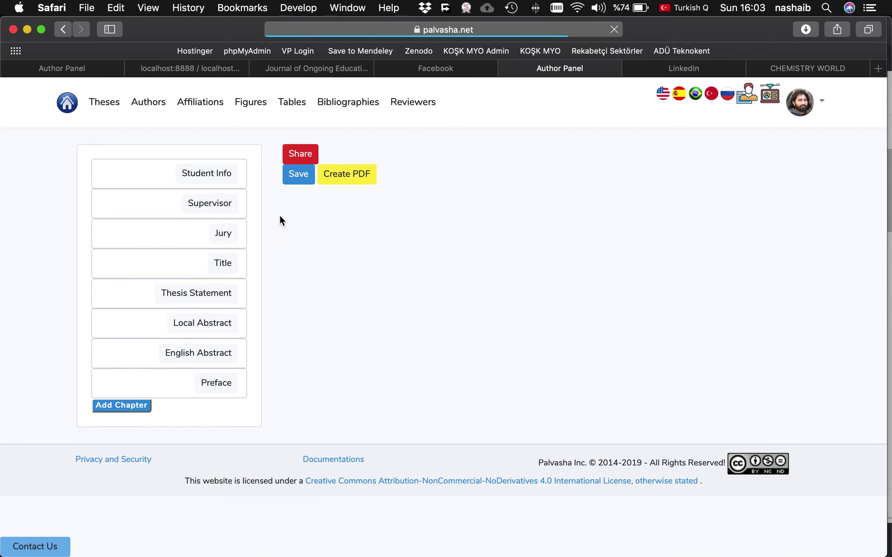
- Enter "This is the title of my thesis" as the thesis title in the local language and copy it into the English title
click(223, 262)
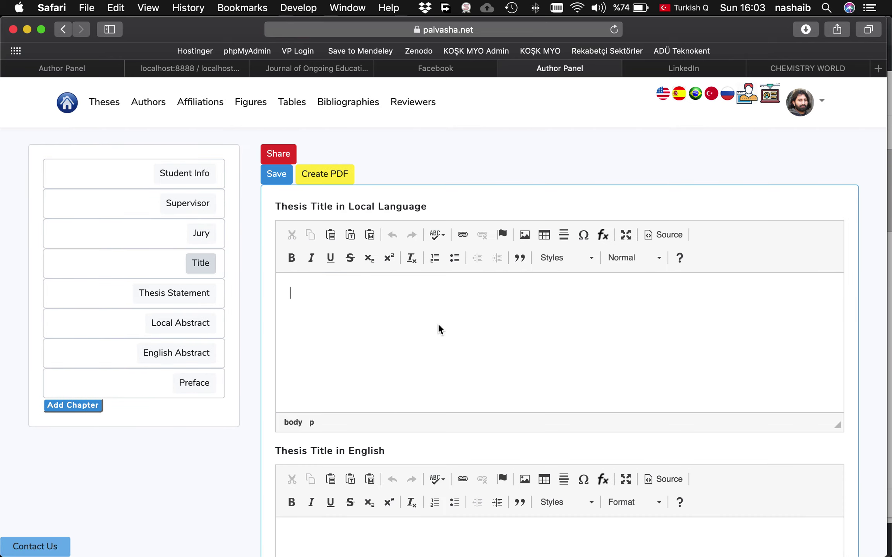
text(This is the title of my thesis)
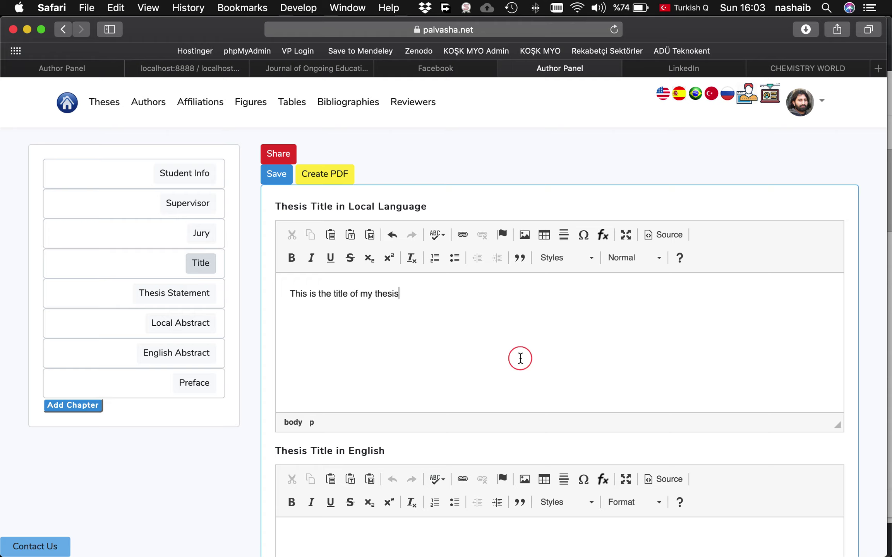
key(super+a)
key(super+c)
scroll(445, 356, down, 4)
click(374, 418)
key(super+v)
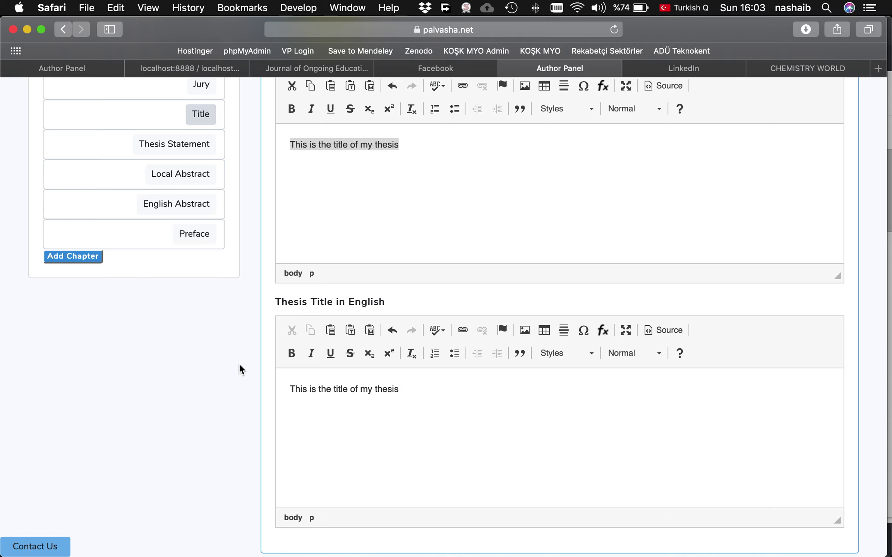
scroll(239, 364, up, 4)
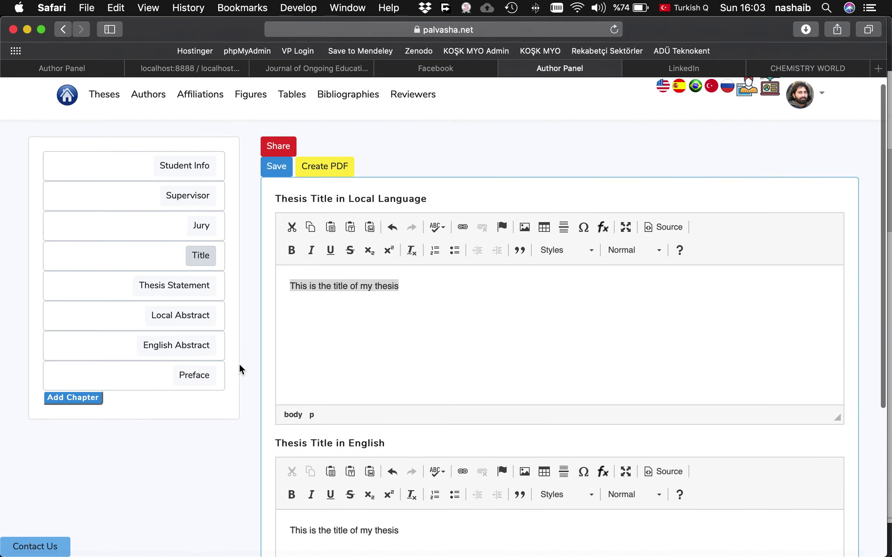
click(366, 320)
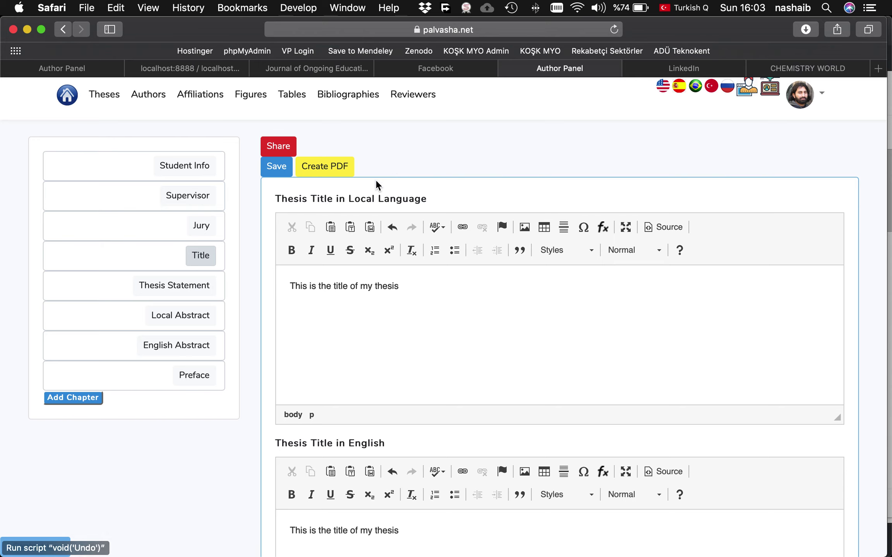
scroll(374, 396, down, 3)
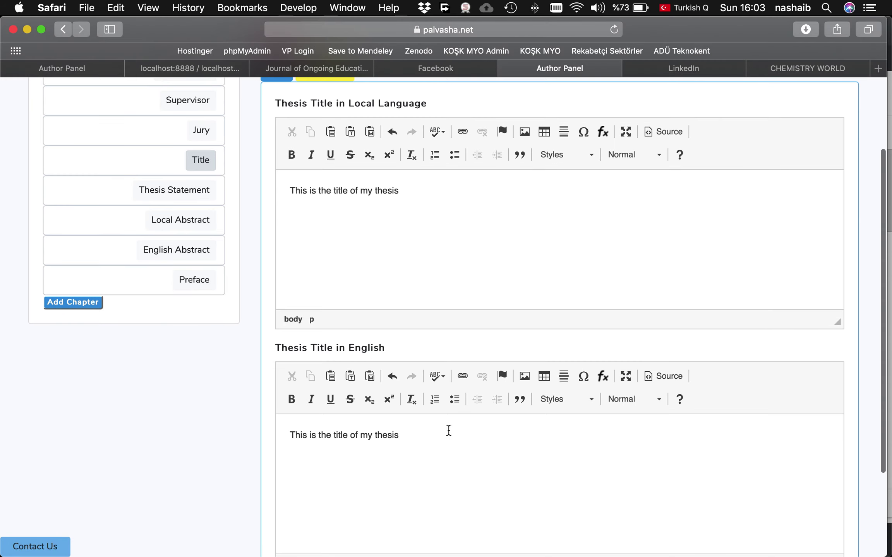
- Fill the Thesis Statement with a copy of the suggested two-line statement text provided below its editor
click(184, 194)
drag(274, 444, 516, 462)
key(super+c)
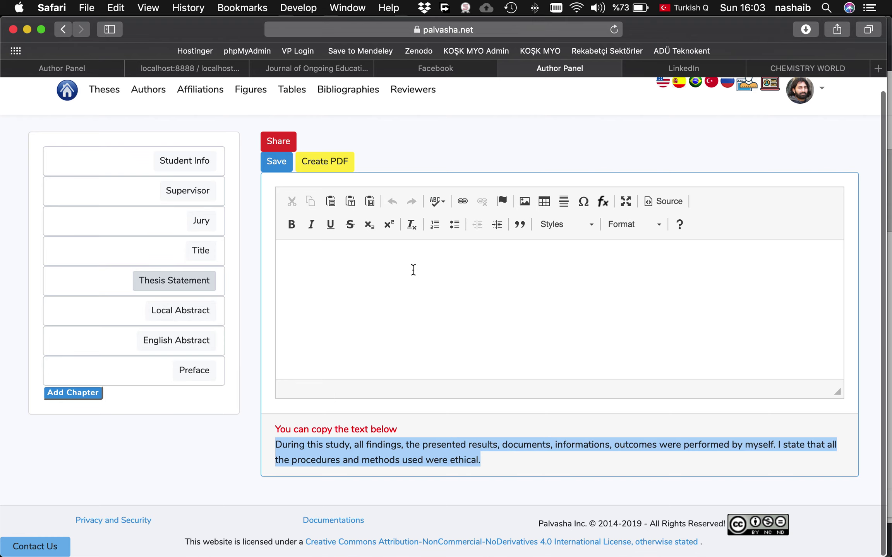
click(412, 269)
key(super+v)
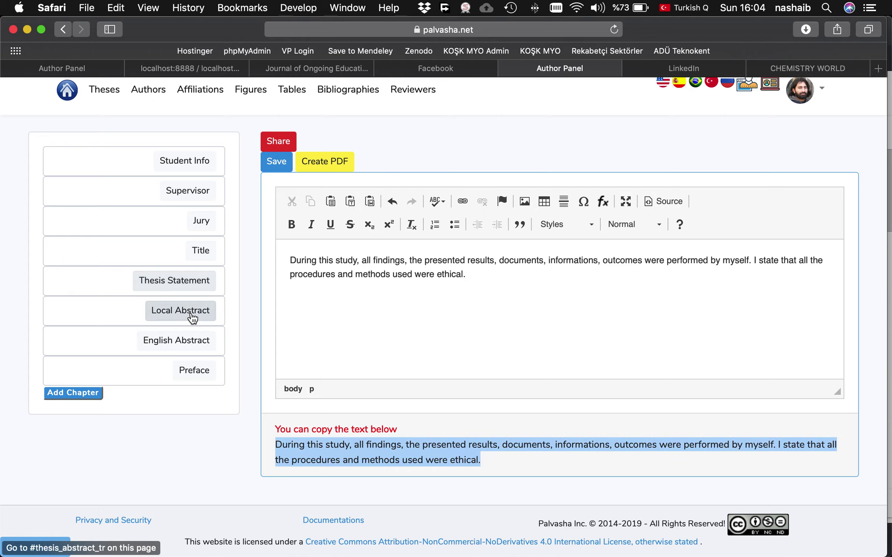
- Enter "This will be my local abstrac" as the local abstract and mark the local-language abstract as not required
click(219, 315)
click(400, 318)
text(This will be my local abstrac)
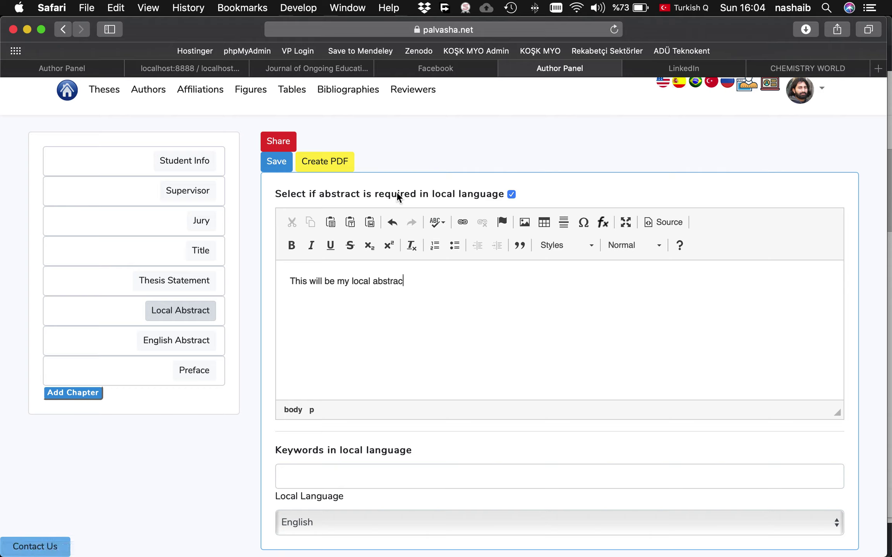
click(378, 282)
click(511, 194)
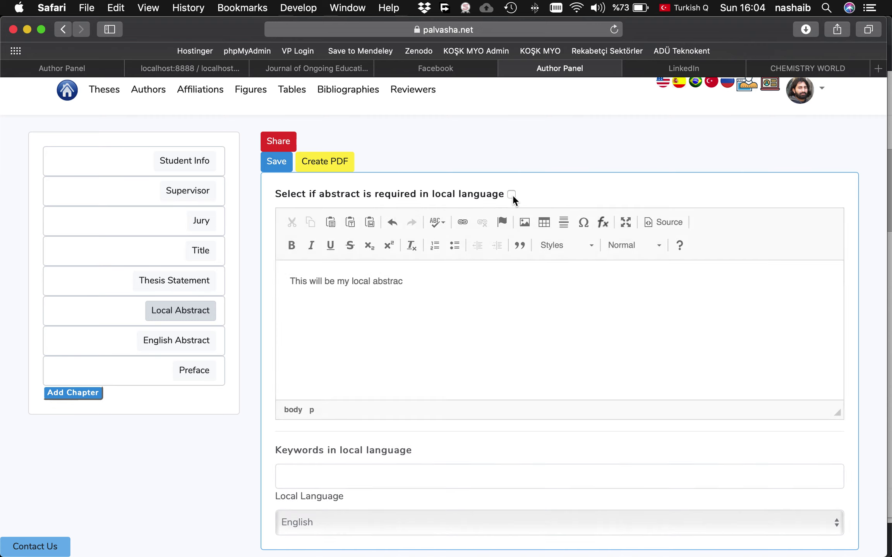
- Enter "This will be my englis abstract." as the text of the English abstract
click(185, 360)
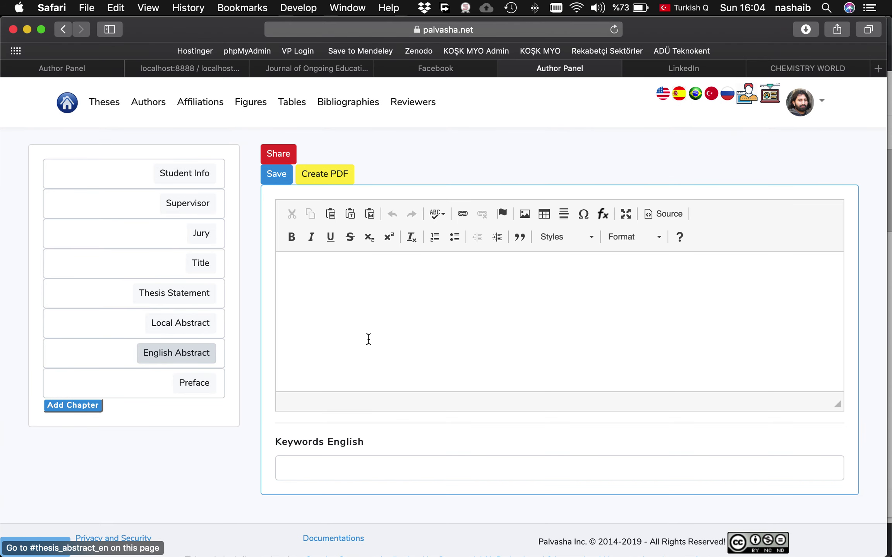
click(369, 343)
text(This)
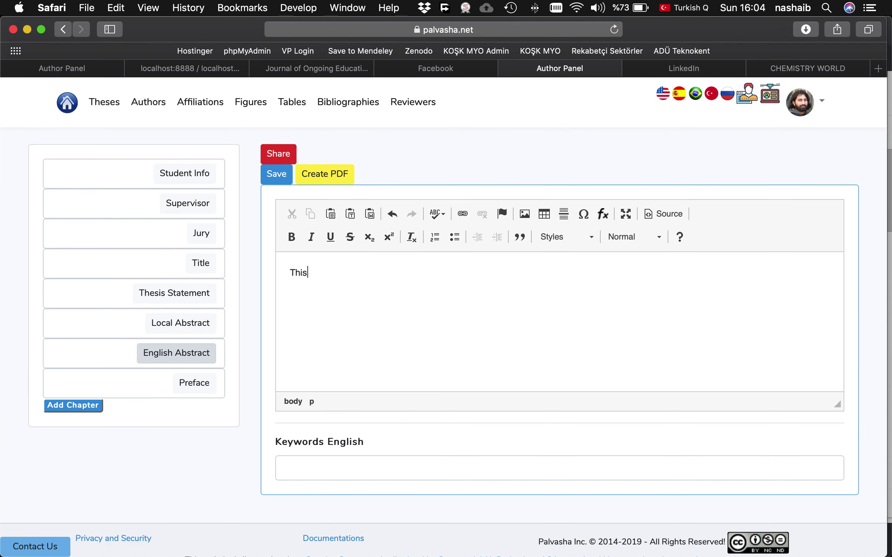
text( will be my englis abstract.)
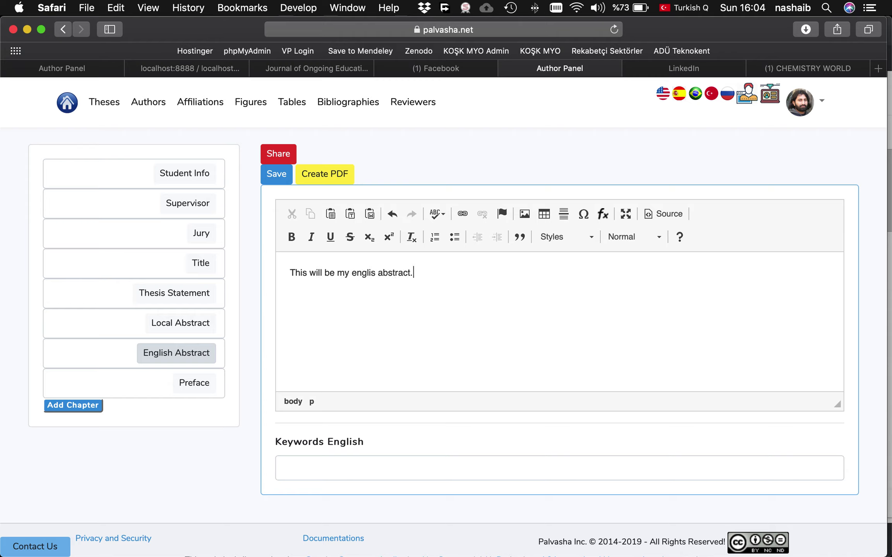
- Copy the English abstract sentence and repeat it until it forms a paragraph of about five lines
key(super+a)
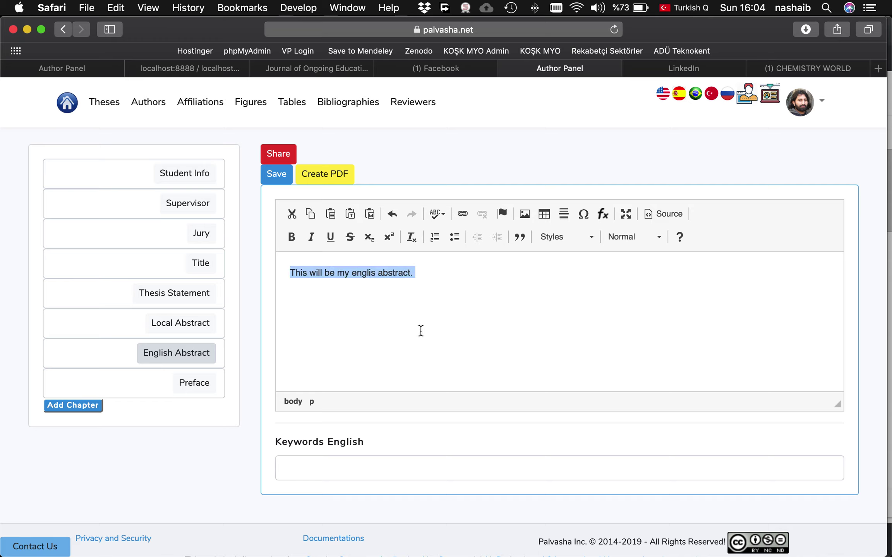
key(super+c)
key(super+v)
key(super+v)
key(super+v)
key(super+v)
key(super+v)
key(super+v)
key(super+v)
key(super+v)
key(super+v)
key(super+v)
key(super+v)
key(super+v)
key(super+v)
key(super+v)
key(super+v)
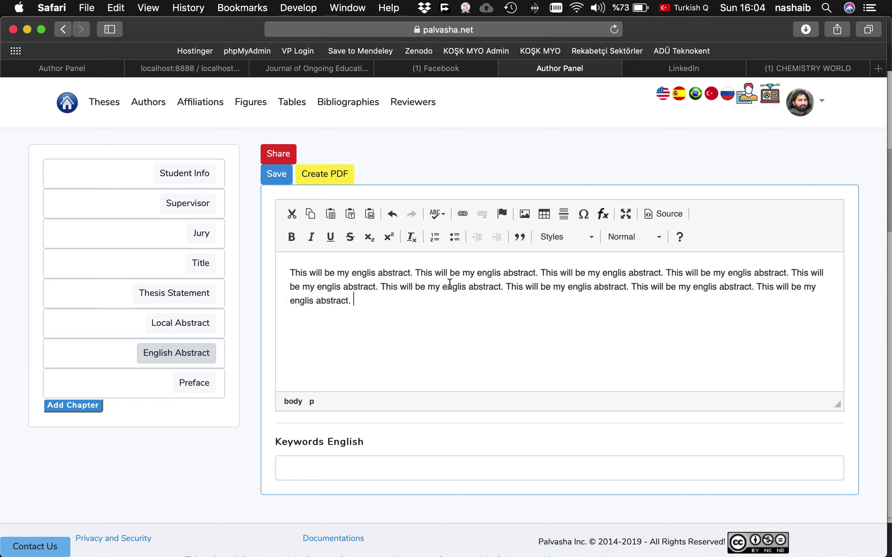
key(super+v)
key(super+v)
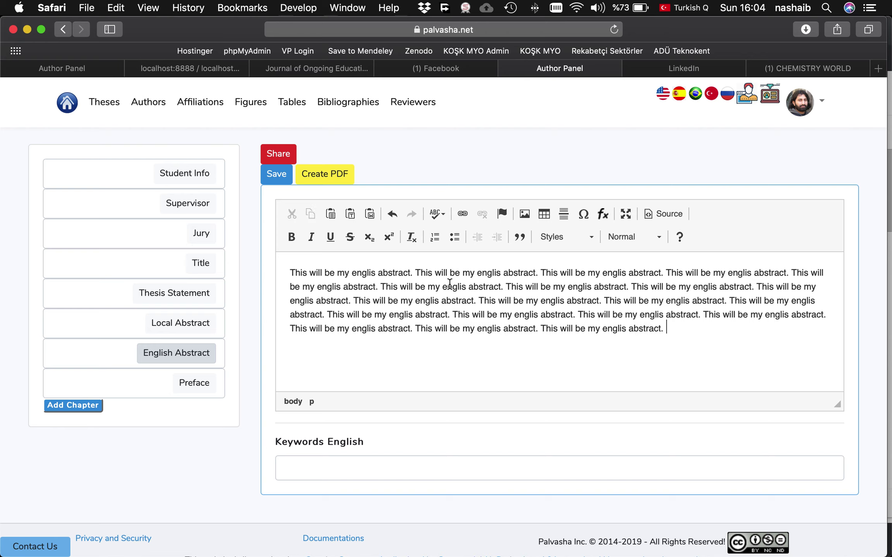
- Add a second paragraph of about five lines to the English abstract using the same repeated sentence
key(Return)
key(super+v)
key(super+v)
key(super+v)
key(super+v)
key(super+v)
key(super+v)
key(super+v)
key(super+v)
key(super+v)
key(super+v)
key(super+v)
key(super+v)
key(super+v)
key(super+v)
key(super+v)
key(super+v)
key(super+v)
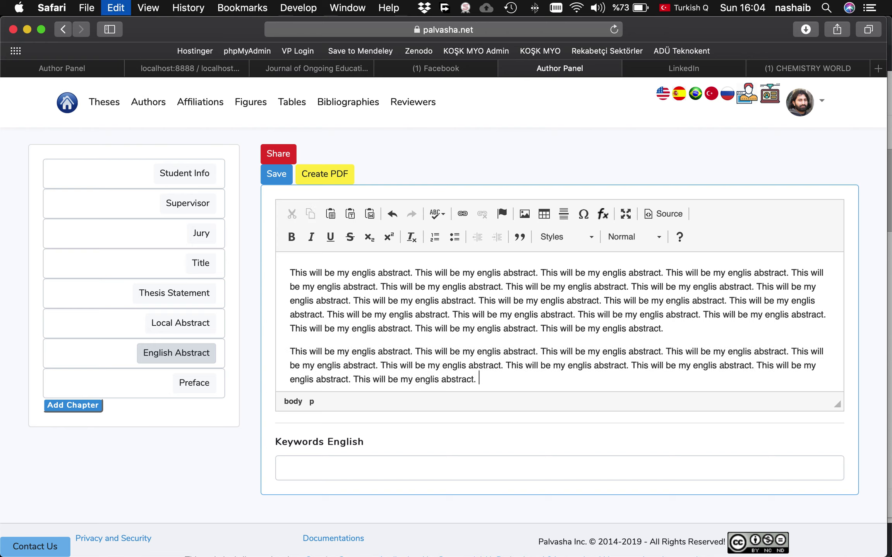
key(super+v)
key(super+v)
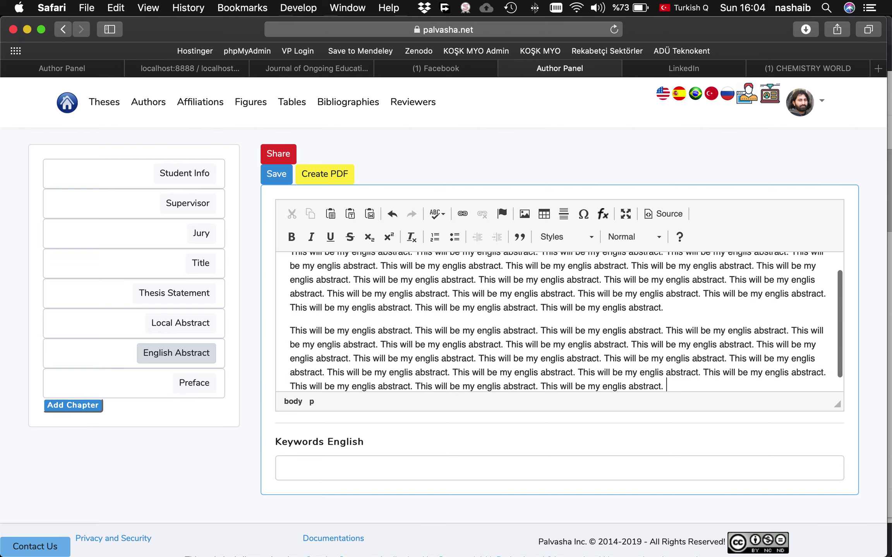
- Set the English keywords to "chemistry, organic synthesis, natural products"
click(320, 474)
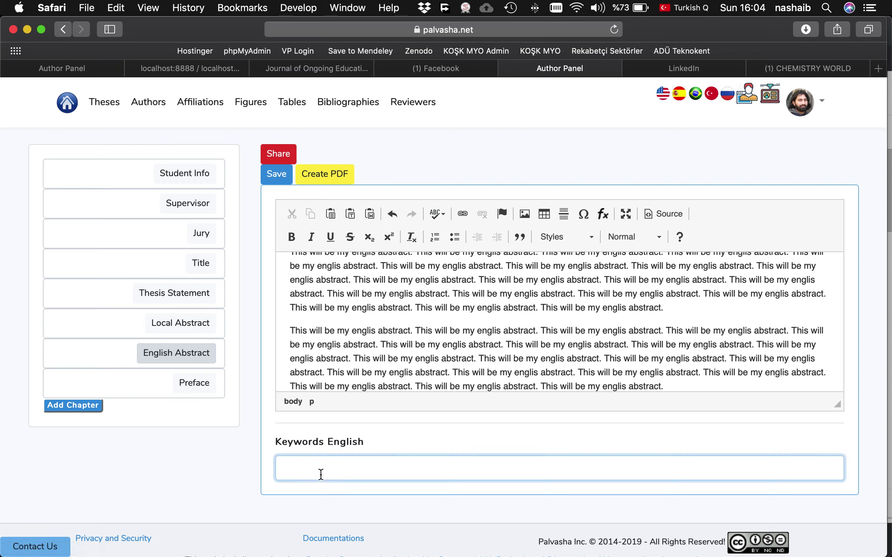
text(chemistry, organic synthesis)
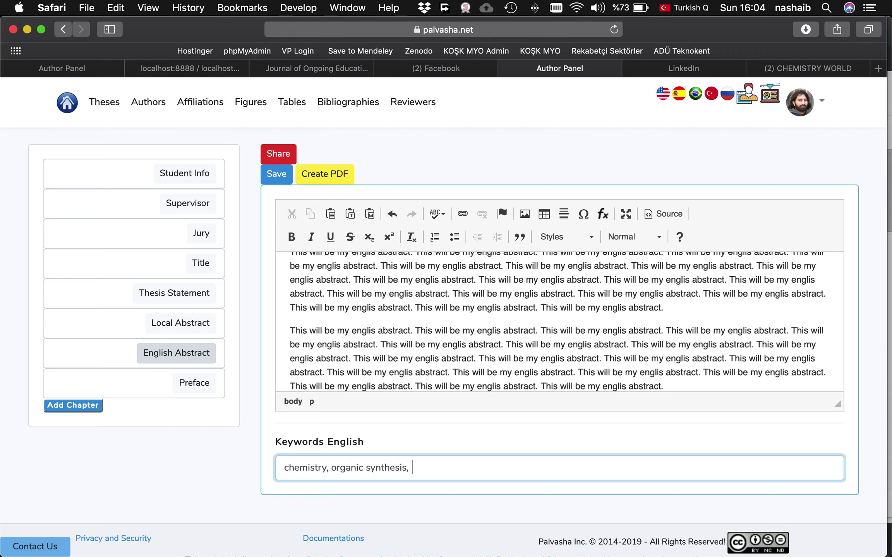
text(, natural products)
- Start the Preface with the text "Thanks to my supervisor etc."
click(201, 383)
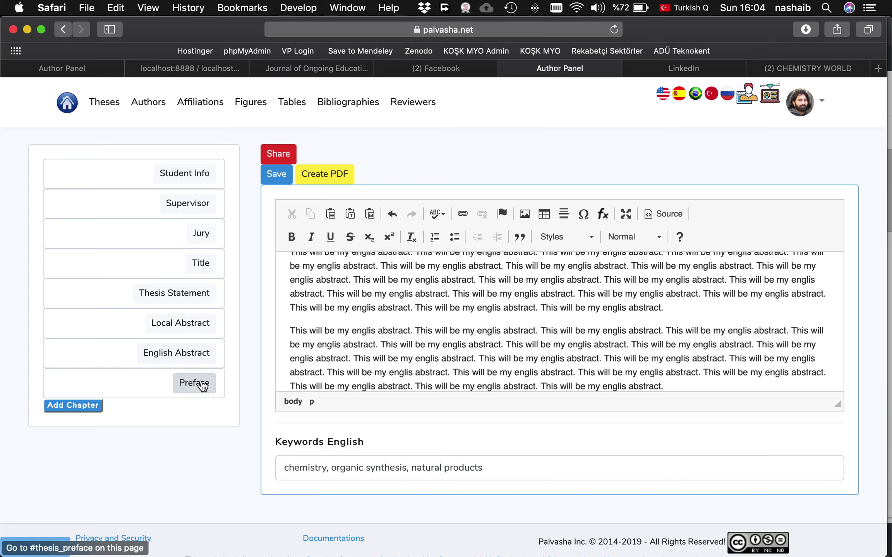
click(418, 325)
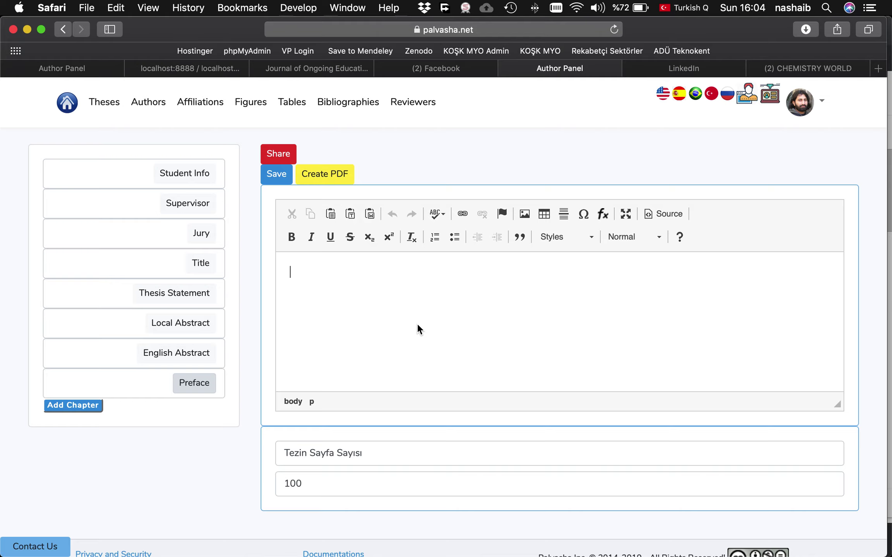
text(Thanks)
text(to my suepr)
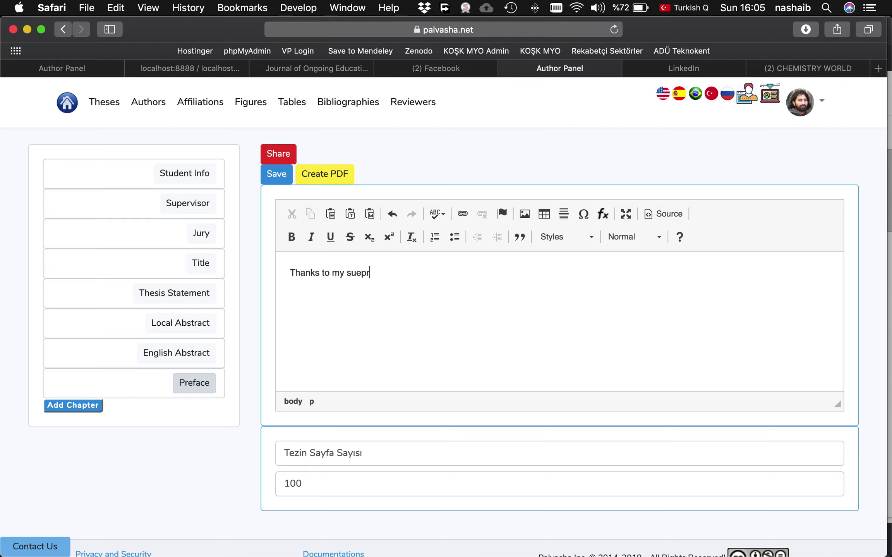
text(pervisor et)
- Extend the preface text with the copied English abstract sentence as filler
key(super+v)
key(super+v)
key(super+v)
key(super+v)
key(super+v)
key(super+v)
key(super+v)
key(super+v)
key(super+v)
key(super+v)
key(super+v)
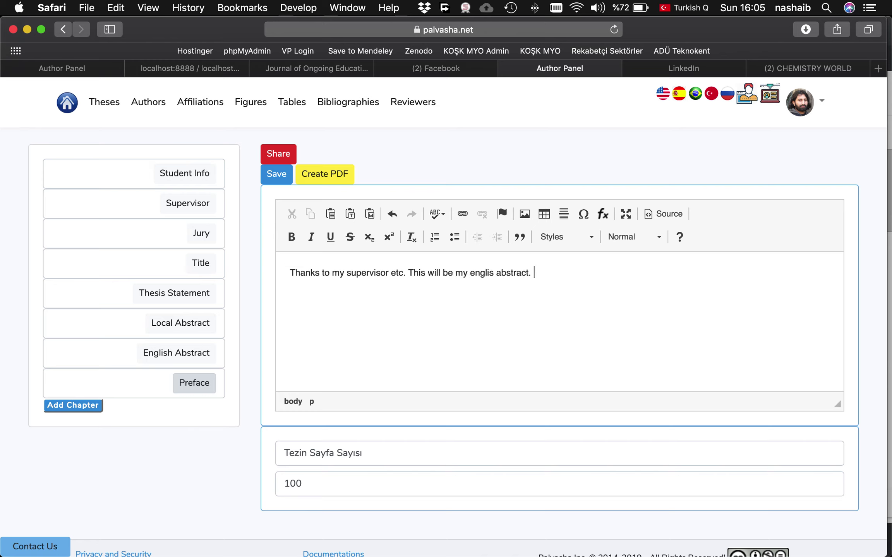
- Fill the preface out to about four lines with further copies of the sentence and save the thesis
key(super+v)
key(super+v)
key(super+v)
key(super+v)
key(super+v)
key(super+v)
key(super+v)
key(super+v)
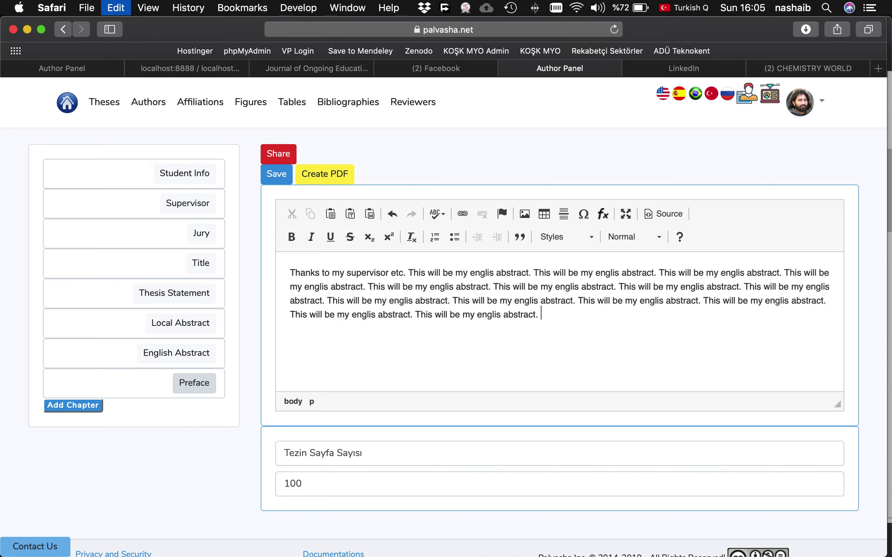
click(285, 177)
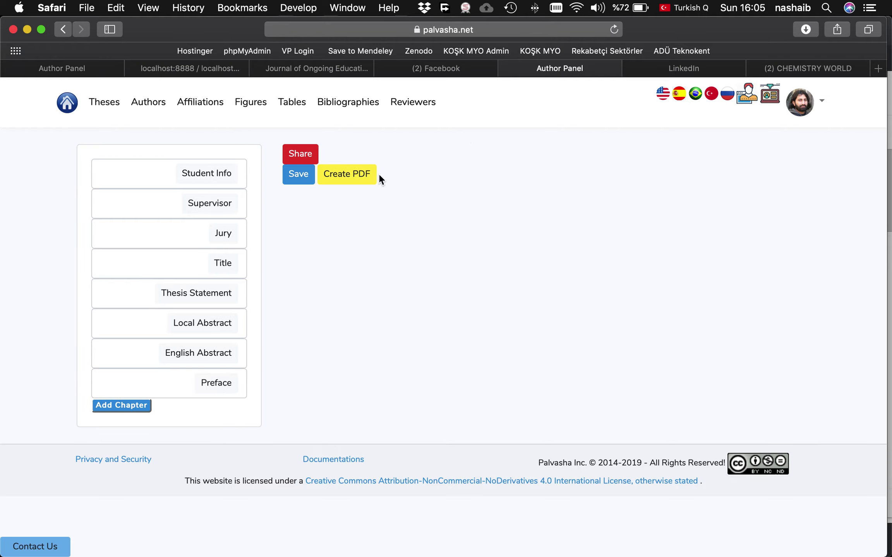
- Generate the thesis PDF and examine its title page and thesis approval page
click(354, 174)
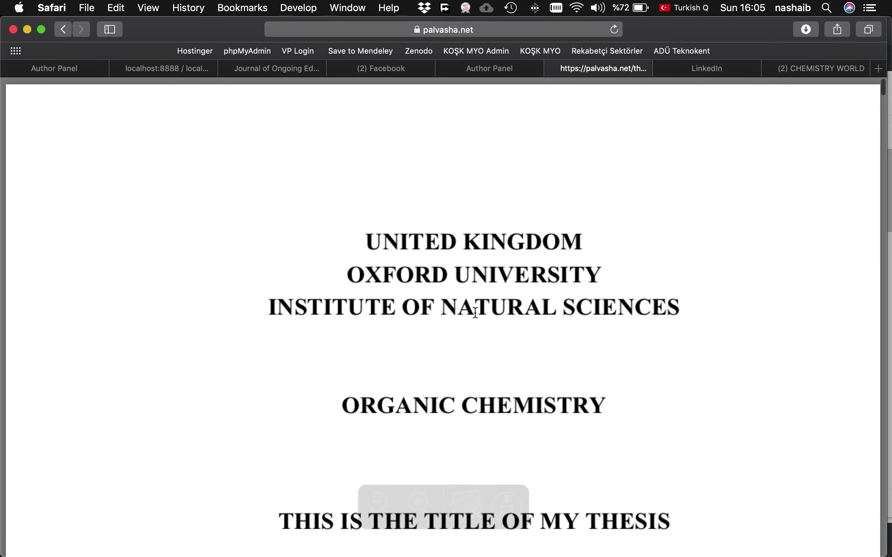
scroll(473, 312, down, 10)
key(super+minus)
scroll(470, 315, down, 3)
scroll(471, 319, down, 2)
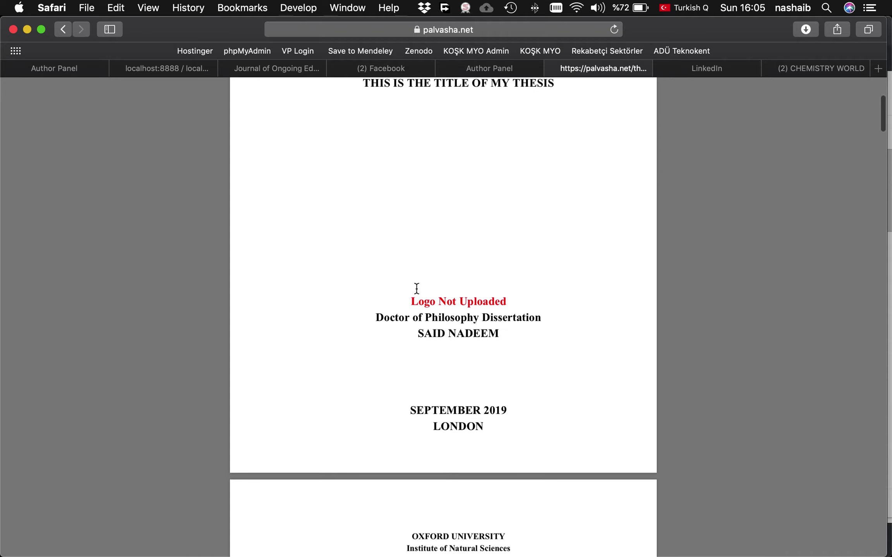
scroll(453, 304, up, 2)
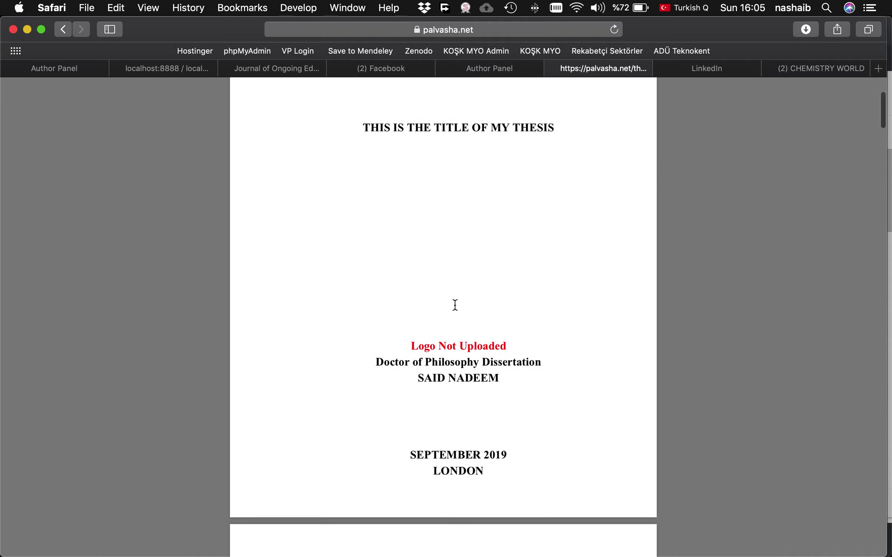
scroll(480, 354, up, 5)
scroll(480, 356, down, 14)
scroll(479, 354, down, 10)
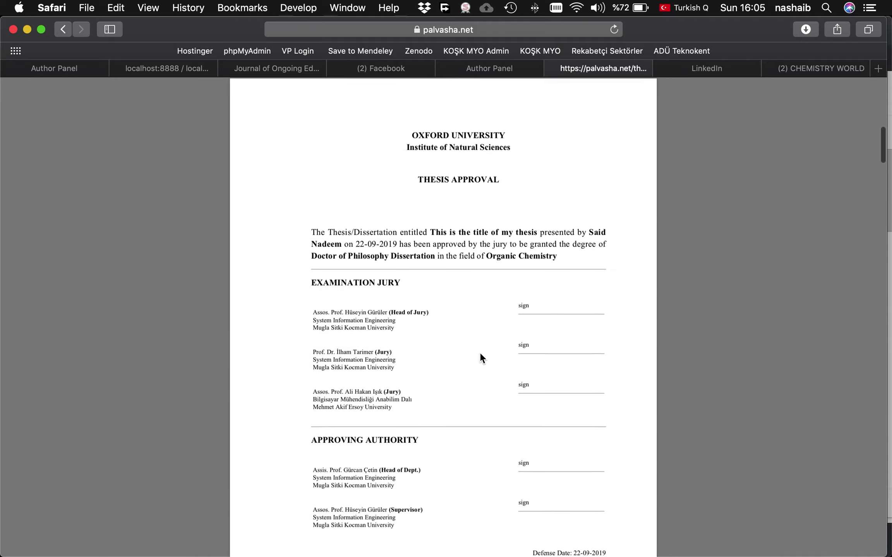
scroll(422, 201, up, 3)
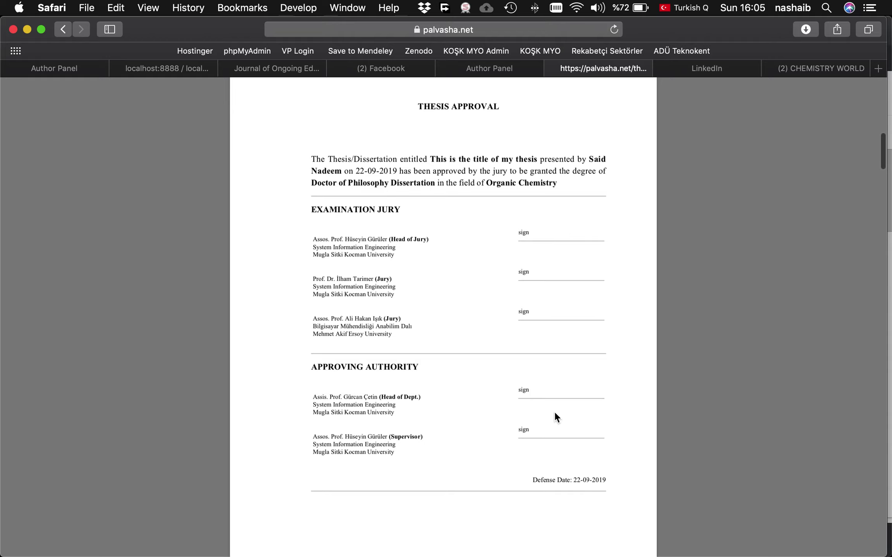
- Review the PDF's statement, abstract and table of contents pages, then close the PDF
scroll(510, 413, down, 10)
scroll(510, 413, up, 10)
scroll(509, 413, down, 10)
scroll(510, 413, down, 1)
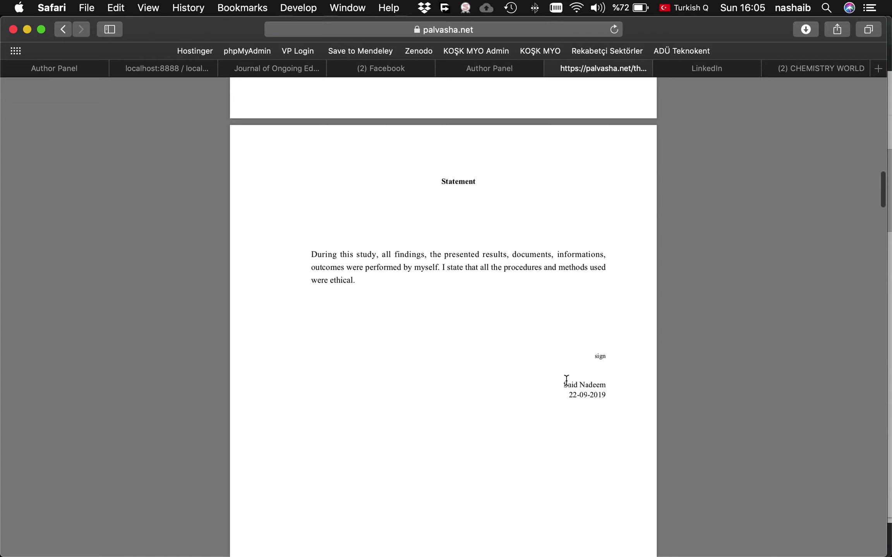
scroll(566, 381, down, 15)
scroll(466, 348, down, 8)
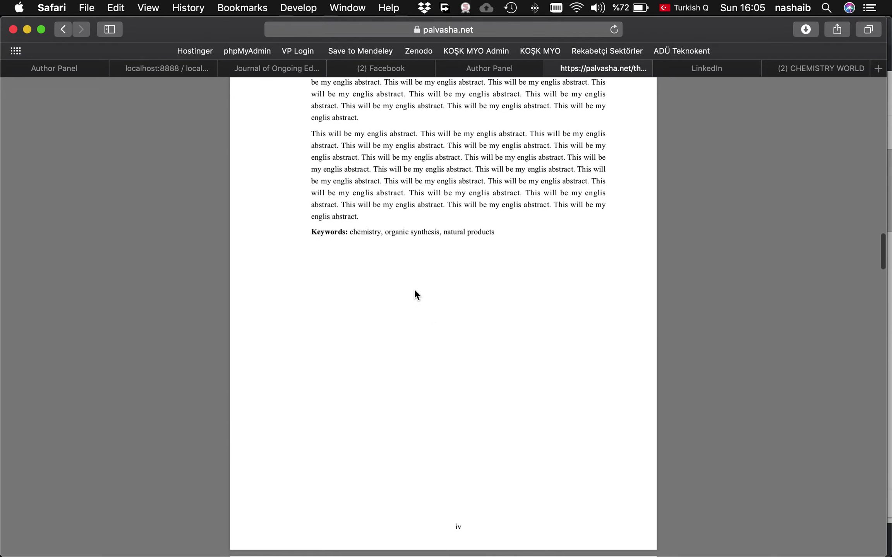
scroll(450, 384, down, 20)
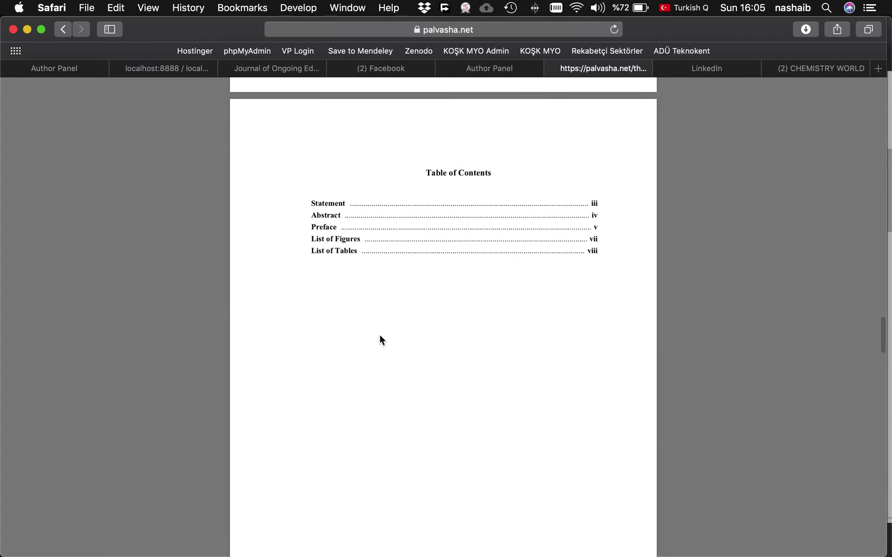
scroll(381, 340, down, 20)
scroll(381, 340, up, 20)
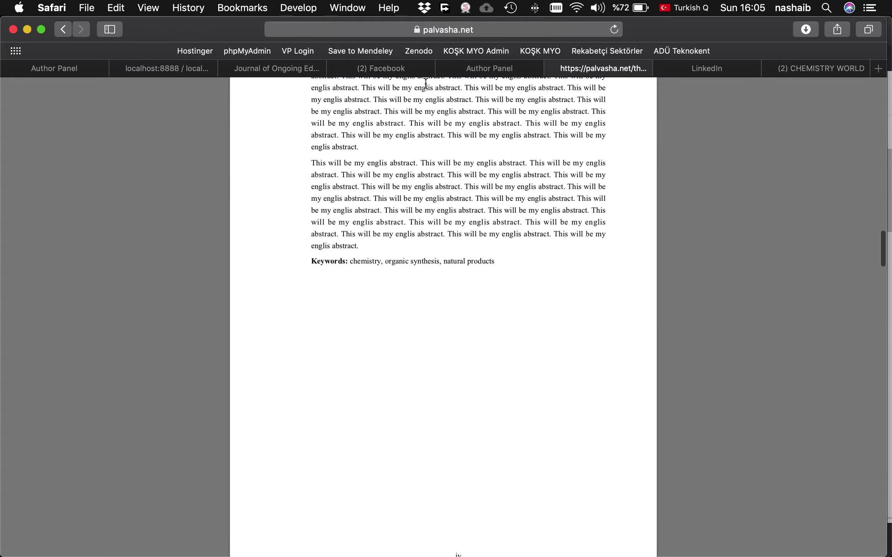
click(553, 69)
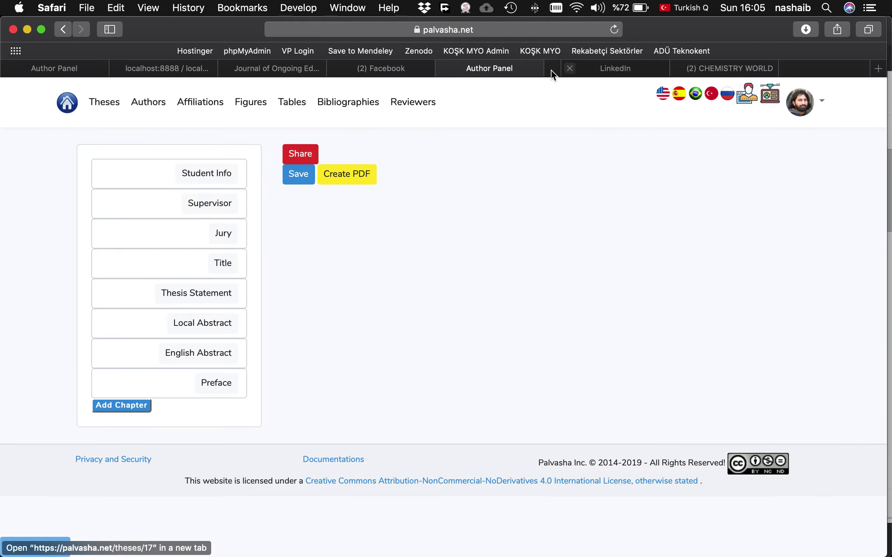
- Add a chapter titled "Introduction" to the thesis as chapter number 1
click(123, 407)
click(259, 184)
text(Introduction)
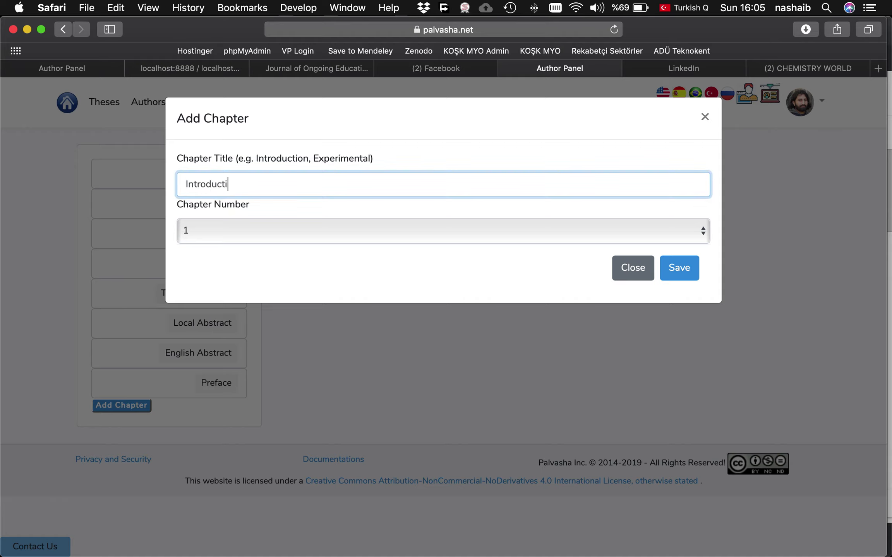
click(692, 275)
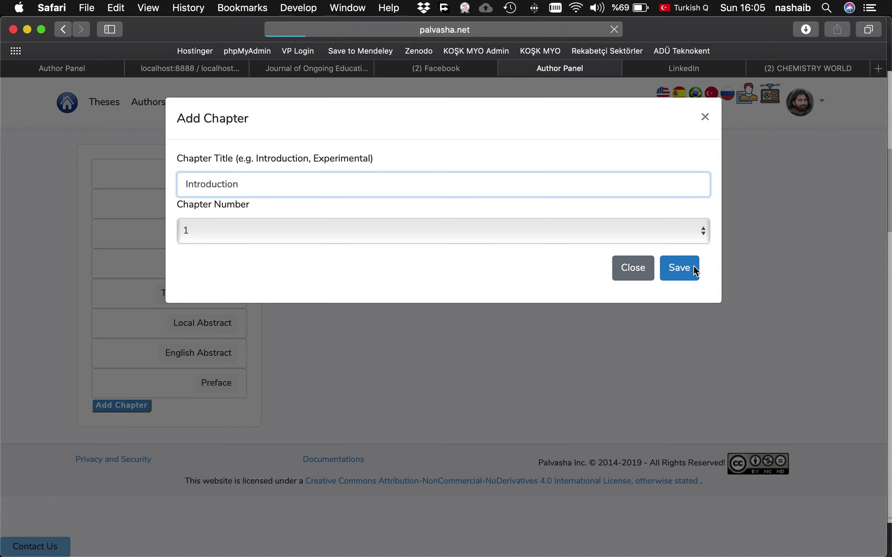
- Replace the Introduction chapter's placeholder text with "This is my chapter one. And I will add some text." and a second paragraph "What is chemistry?"
click(201, 427)
click(309, 273)
key(super+a)
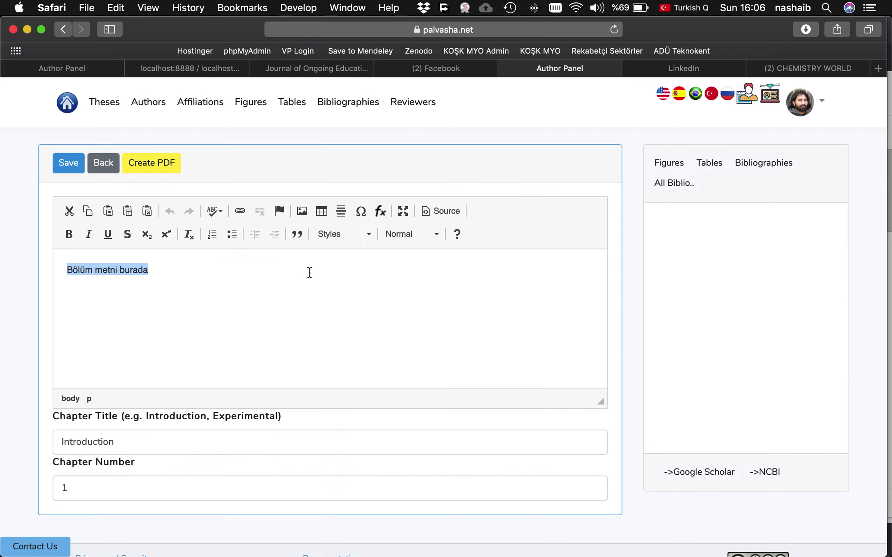
text(This is my )
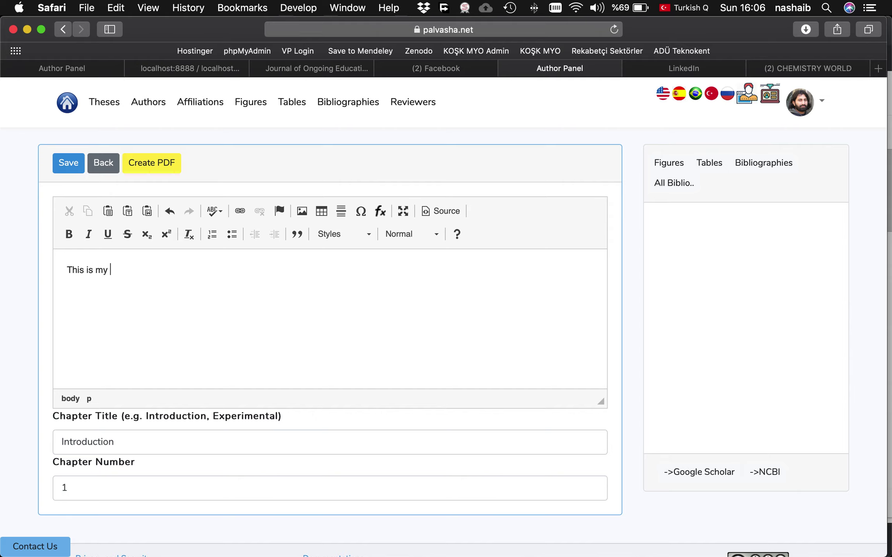
text(chapter one. and)
key(BackSpace)
key(BackSpace)
text(And I will be)
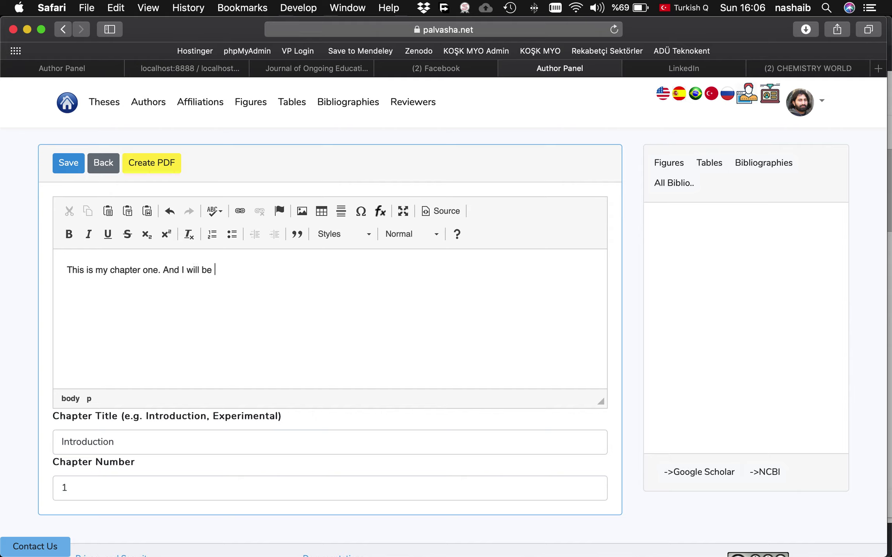
key(BackSpace)
key(BackSpace)
text(add some te)
text(xt)
text(chemistry?)
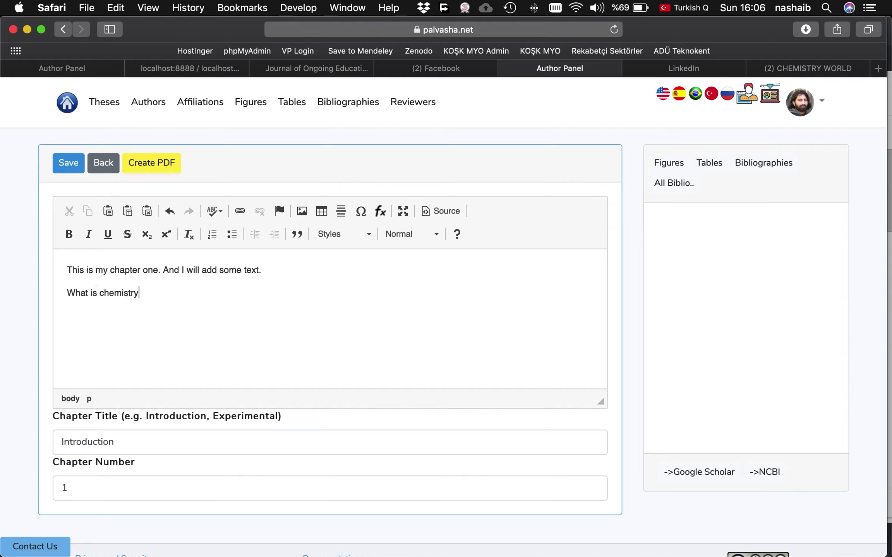
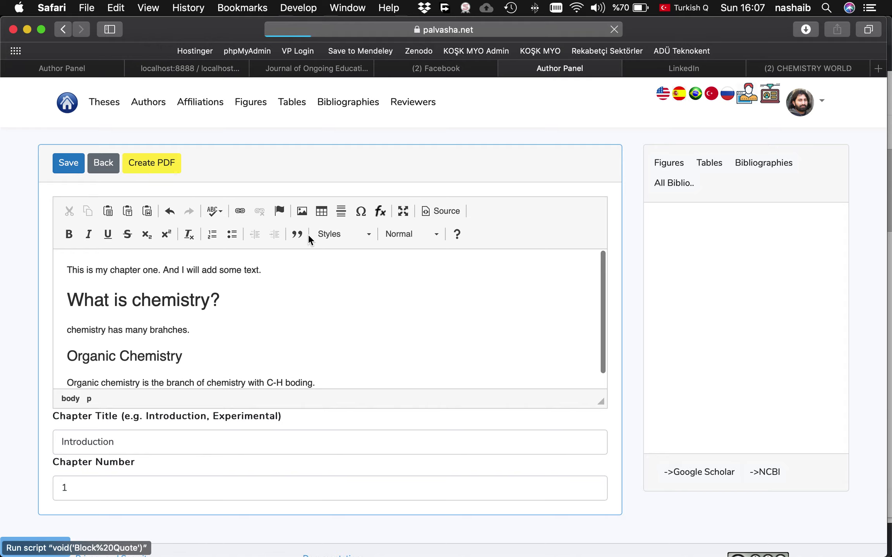
- Regenerate the thesis PDF, check the heading numbering in the table of contents and the Introduction chapter, and close the PDF
click(157, 167)
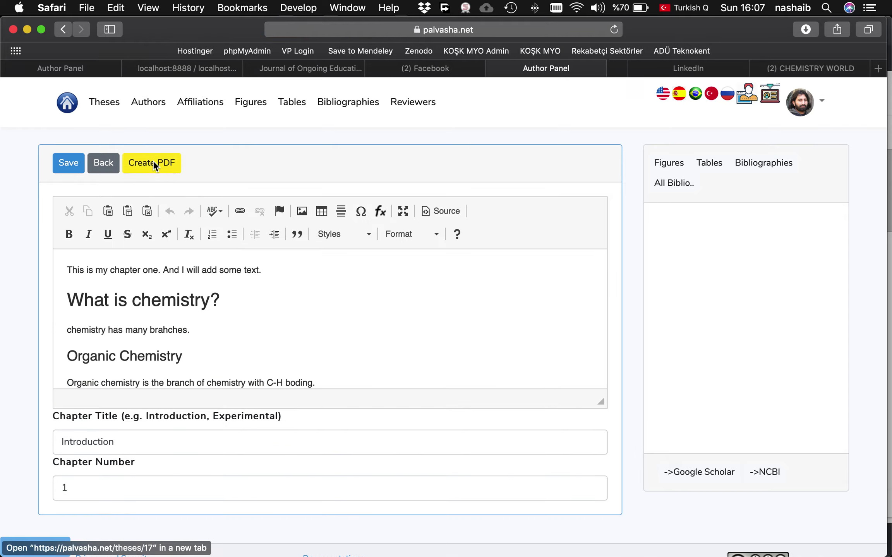
scroll(429, 366, down, 20)
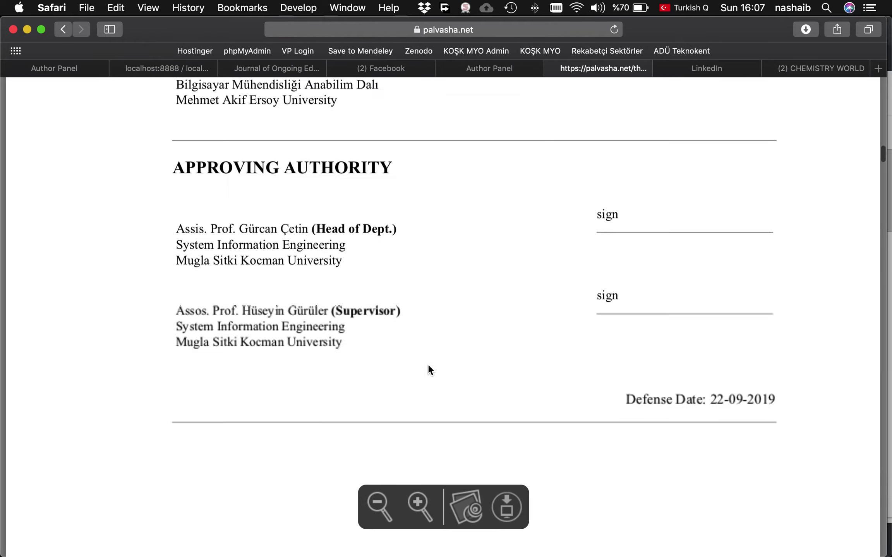
scroll(427, 364, up, 15)
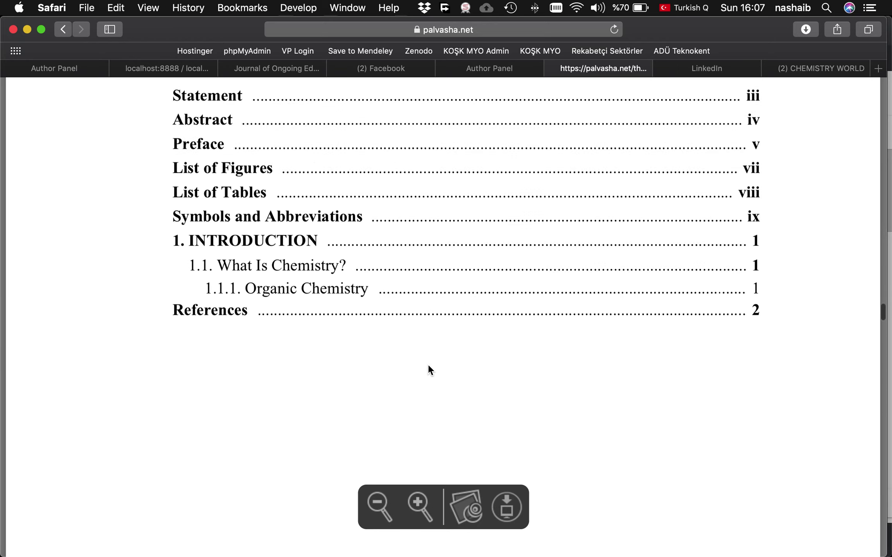
scroll(428, 365, down, 3)
scroll(422, 364, down, 3)
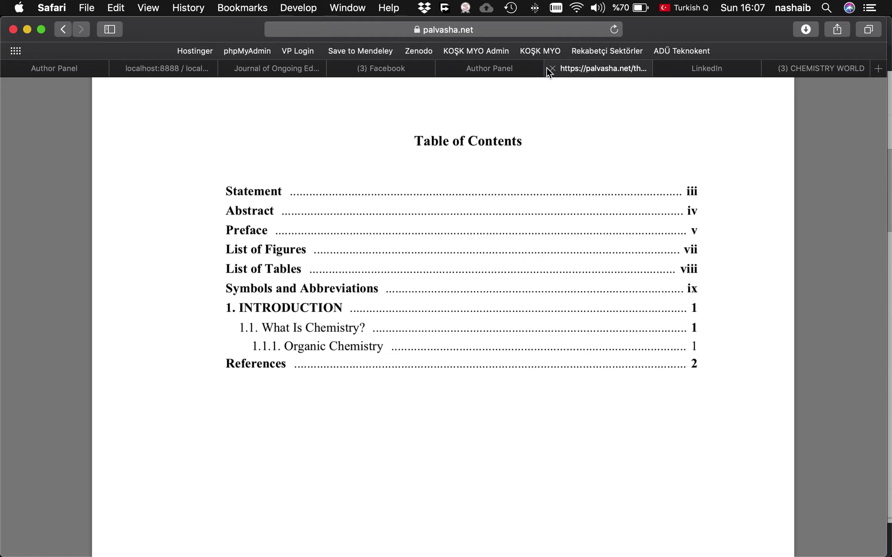
scroll(483, 336, down, 10)
scroll(484, 336, down, 15)
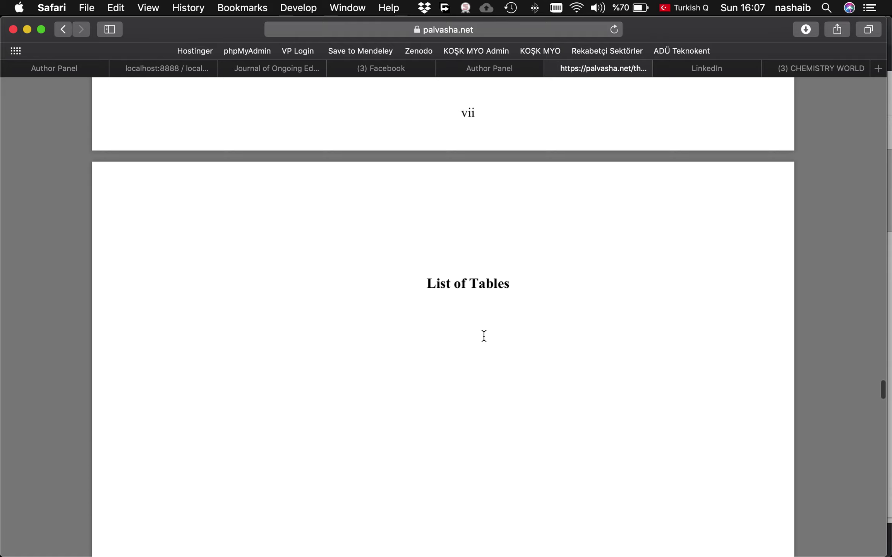
scroll(483, 336, up, 8)
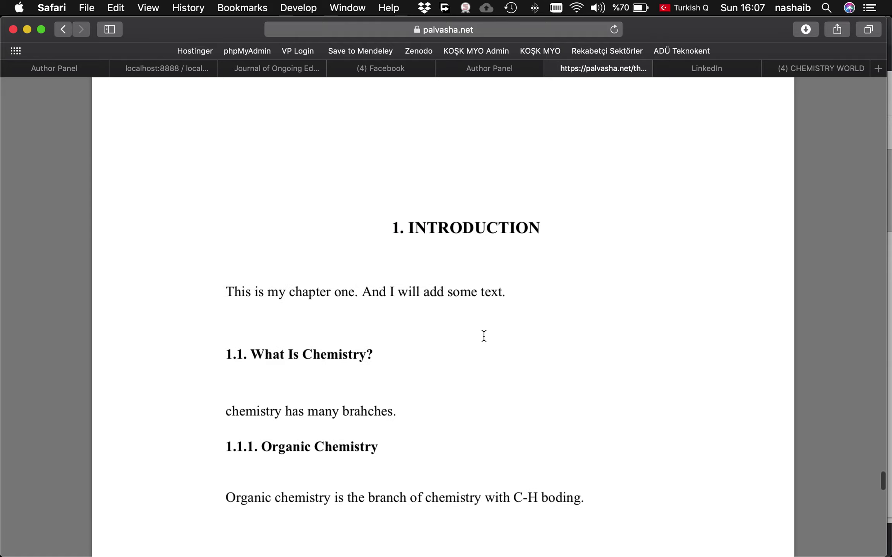
scroll(483, 336, down, 1)
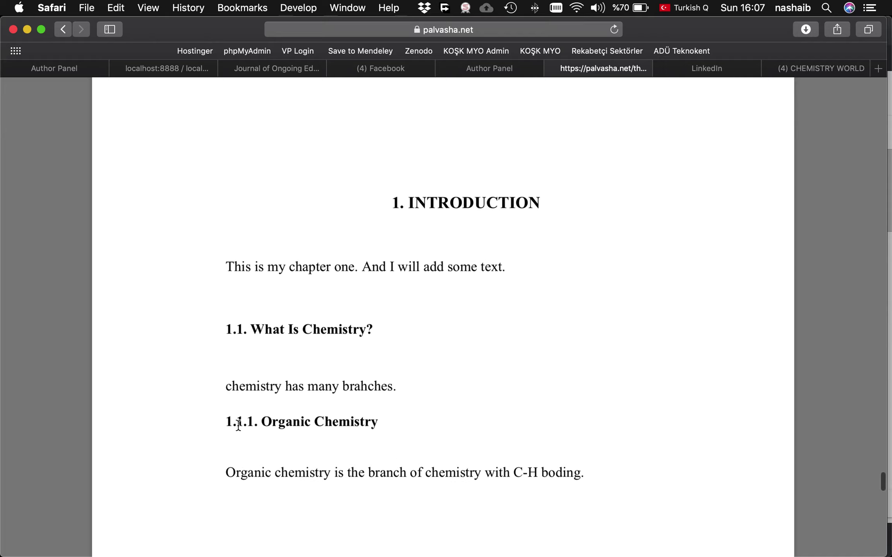
click(553, 68)
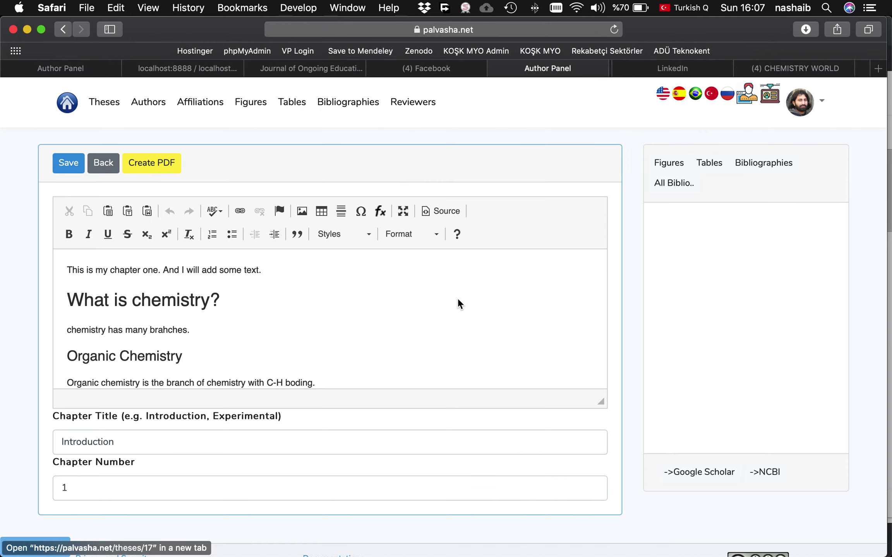
- Add an empty paragraph after the sentence about organic chemistry at the end of the Introduction chapter
click(529, 306)
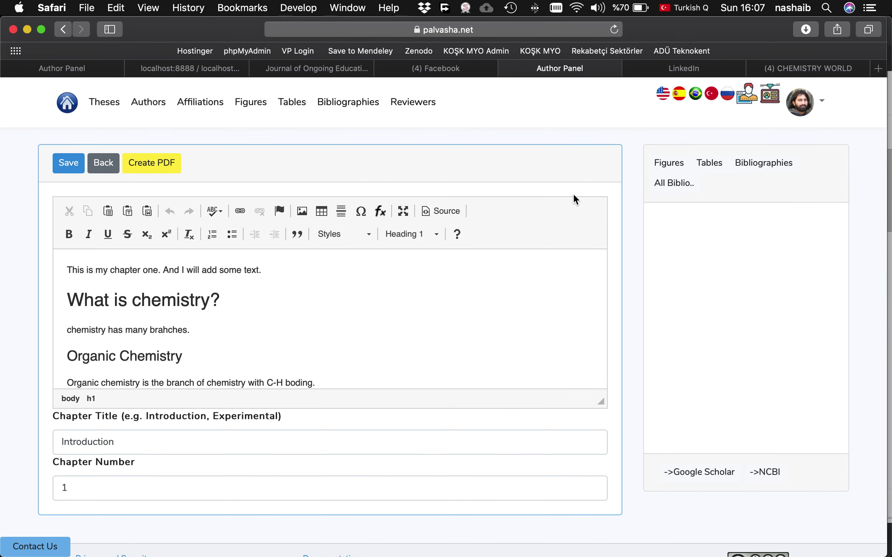
scroll(335, 372, down, 1)
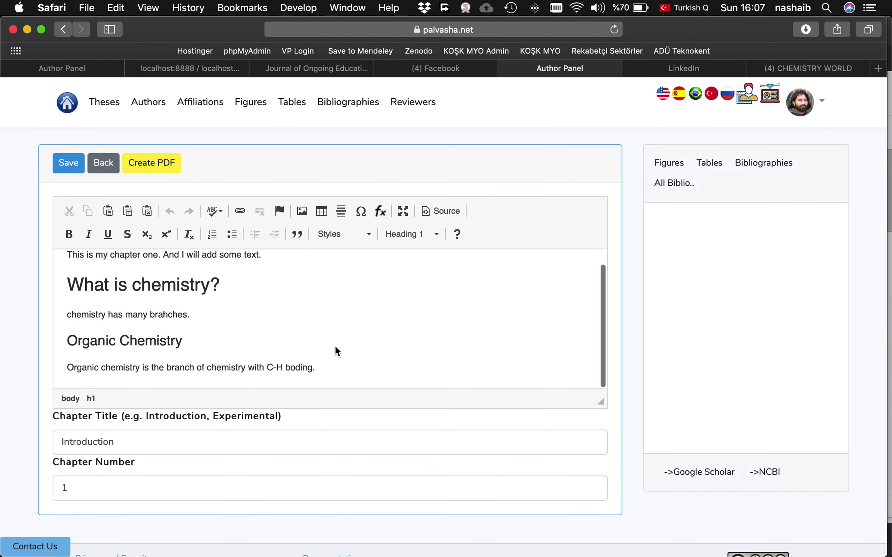
click(331, 371)
key(Return)
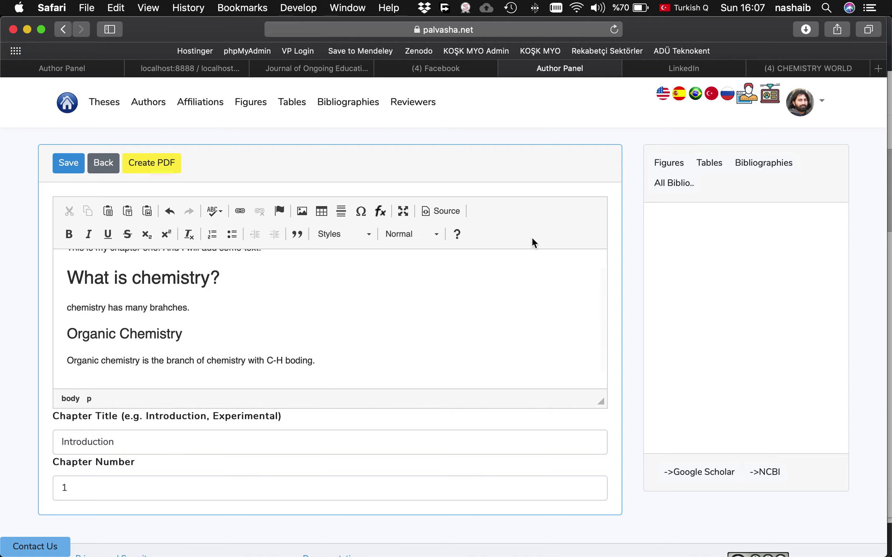
- Start a new figure with the image 1_updated_1568389955.jpg from the Downloads folder and place the cursor in its caption
click(666, 164)
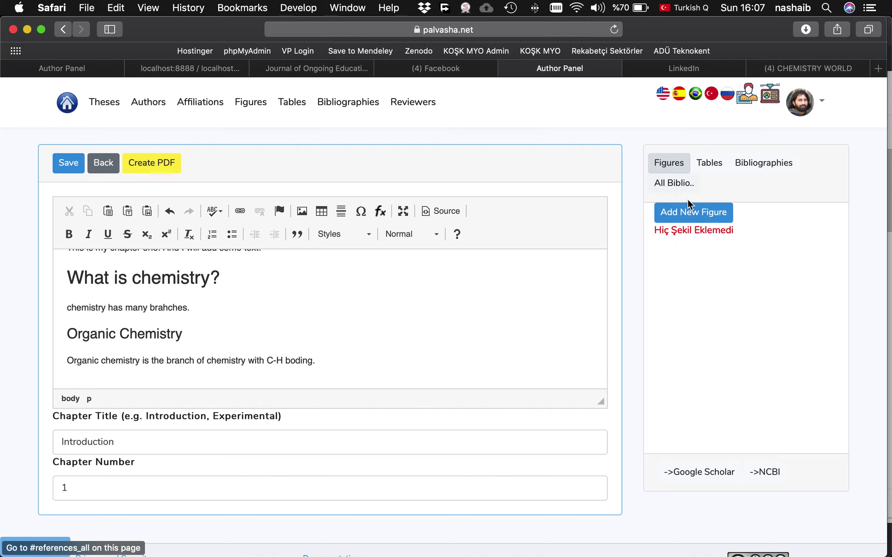
click(705, 222)
click(218, 166)
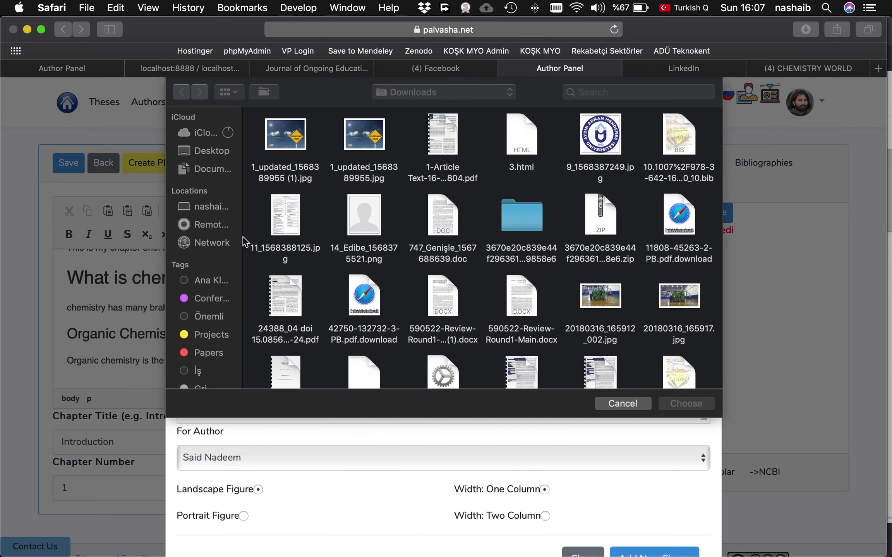
click(608, 141)
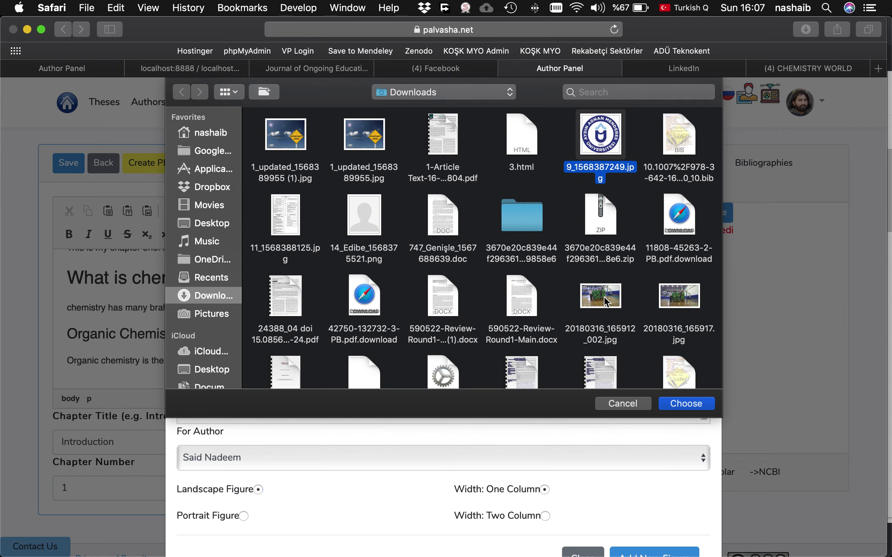
scroll(360, 219, down, 3)
scroll(361, 219, up, 3)
double_click(373, 144)
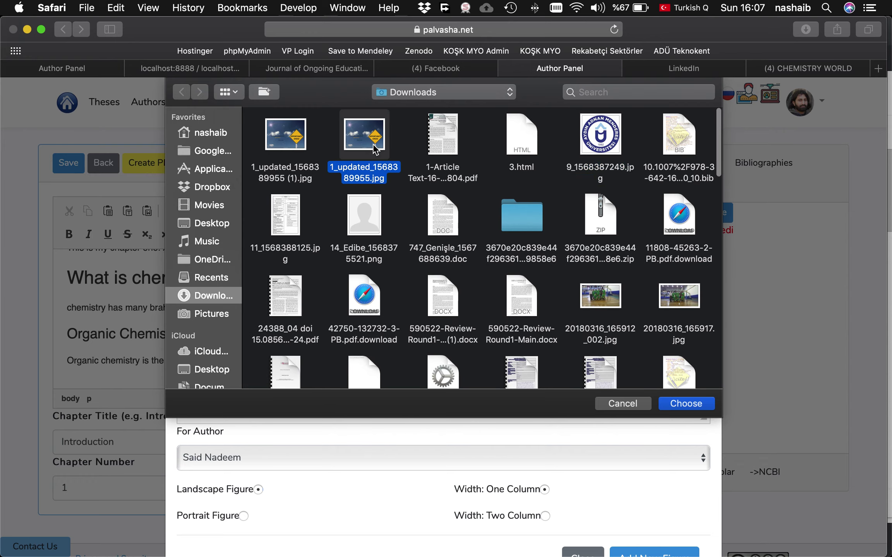
click(311, 306)
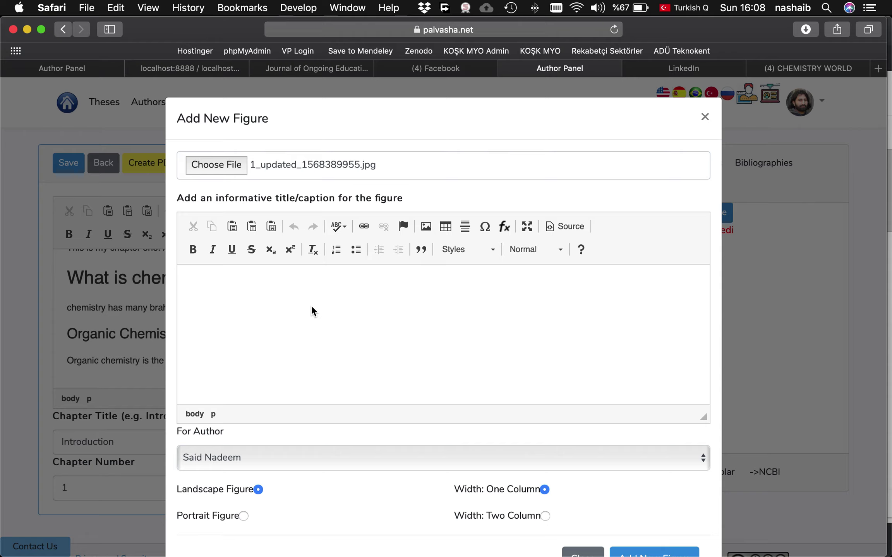
- Caption the new figure "This is my figure belong to chemistry" and add it as a one-column landscape figure
text(This is my figure belong to chemistry)
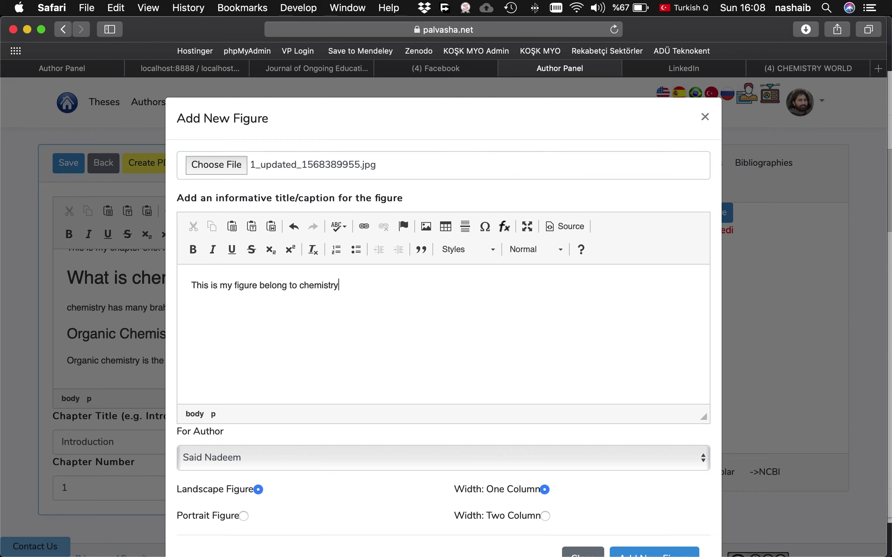
scroll(232, 380, down, 3)
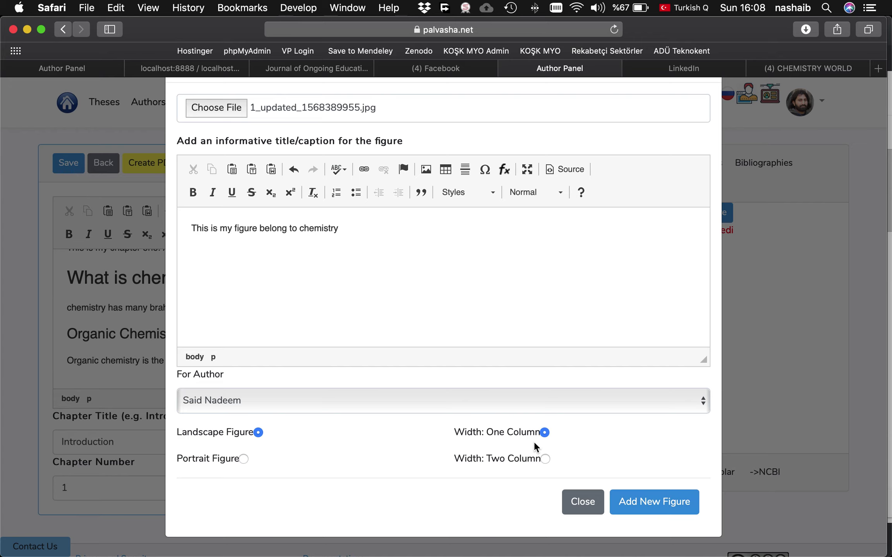
click(649, 508)
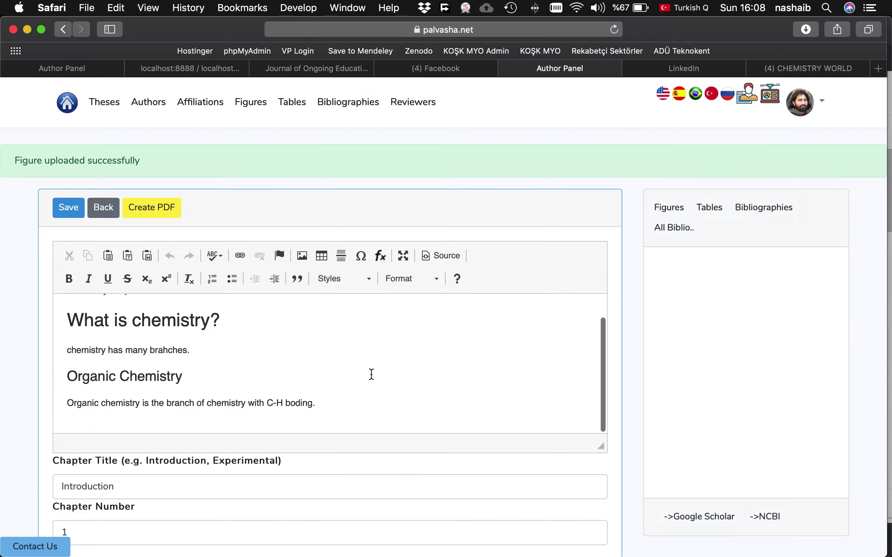
- Insert the uploaded figure's address in a new paragraph below the organic chemistry sentence in the Introduction chapter
click(672, 210)
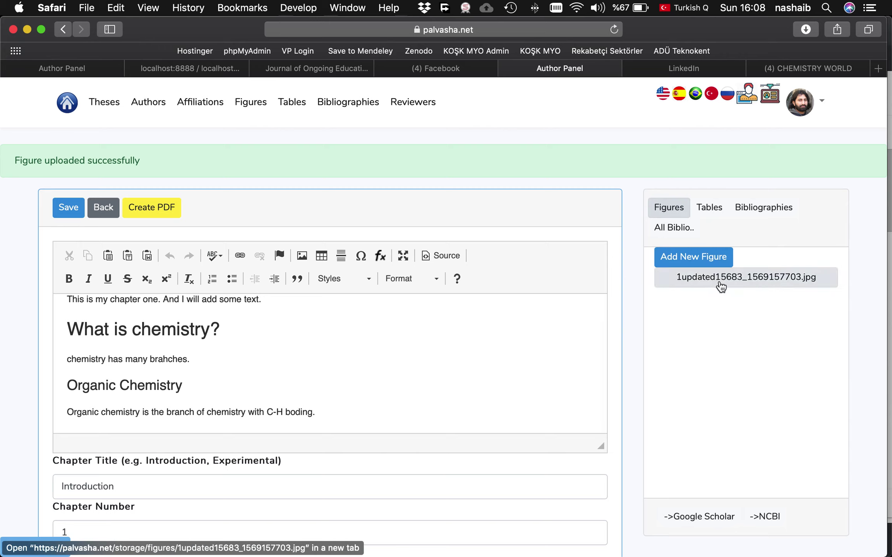
click(335, 413)
key(Return)
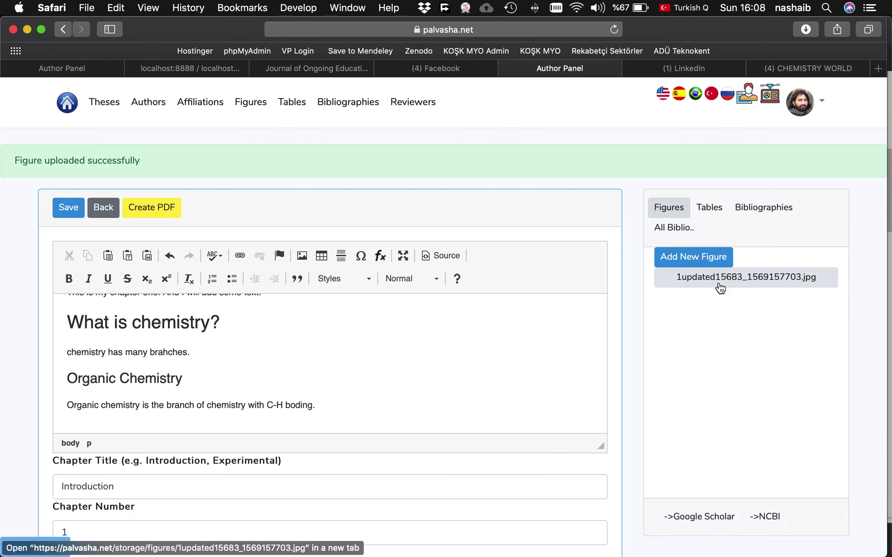
drag(720, 288, 127, 420)
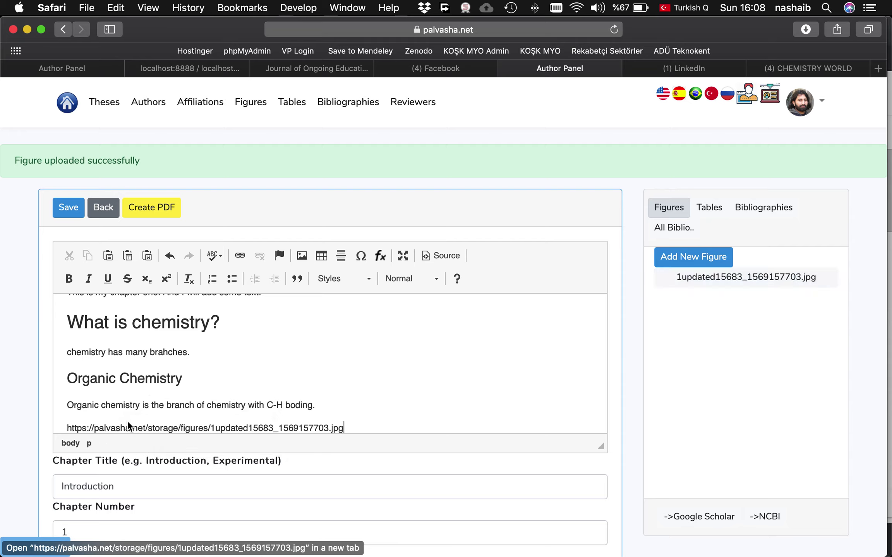
scroll(201, 402, down, 1)
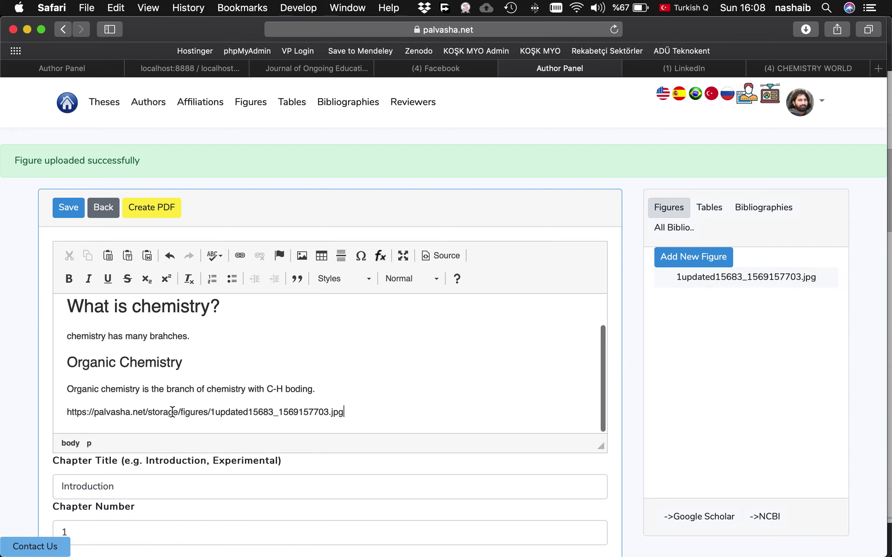
- Turn the inserted figure address into a link to that same URL with the display text "figure 1"
triple_click(211, 413)
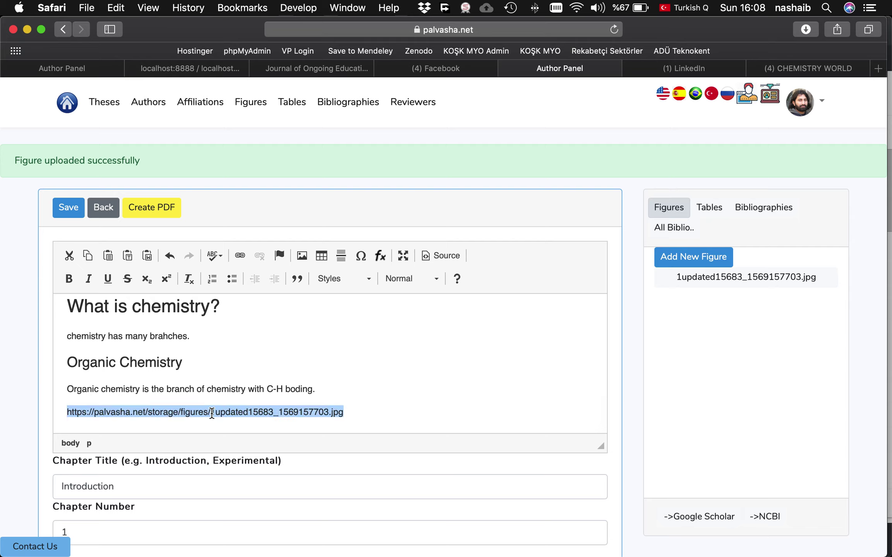
click(238, 256)
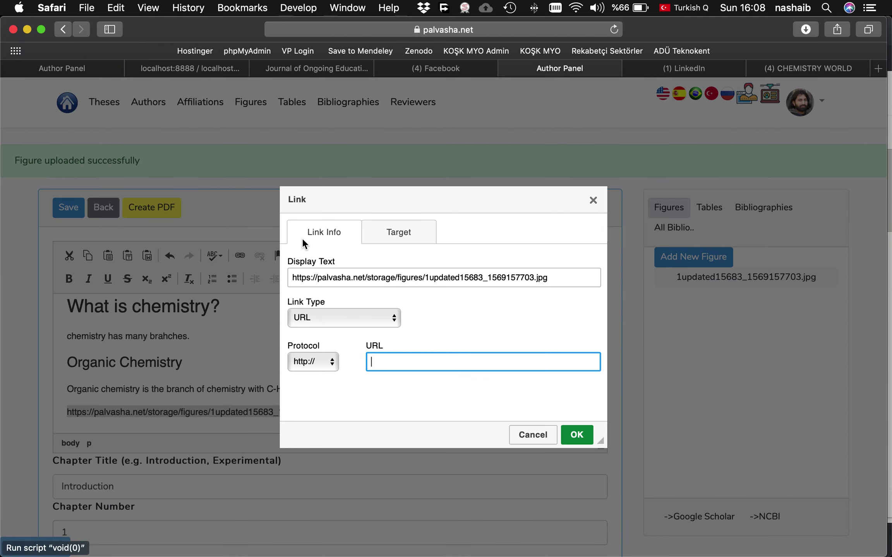
triple_click(337, 275)
key(super+c)
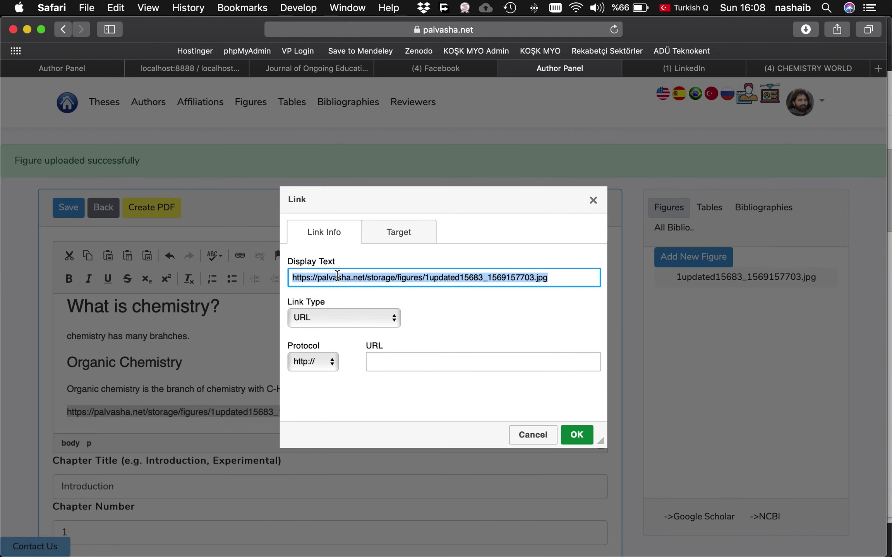
key(BackSpace)
text(figure 1)
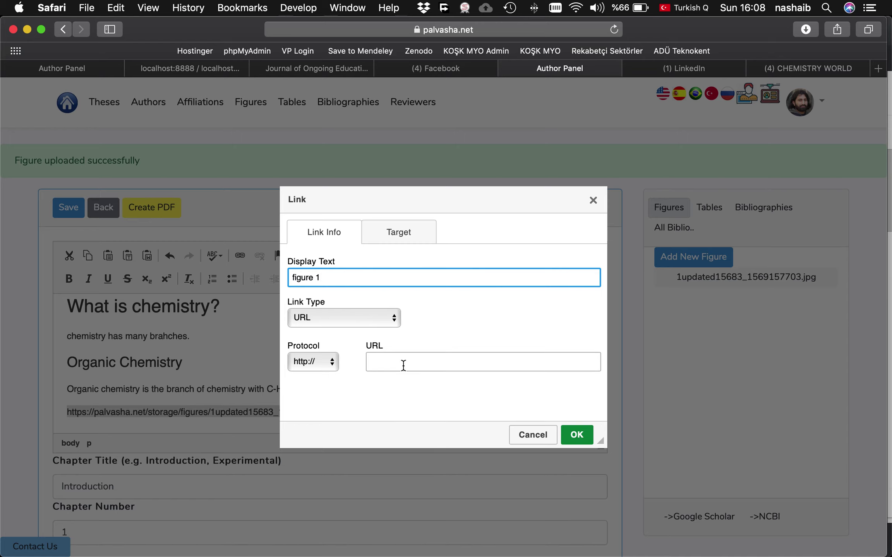
click(402, 364)
key(super+v)
click(577, 434)
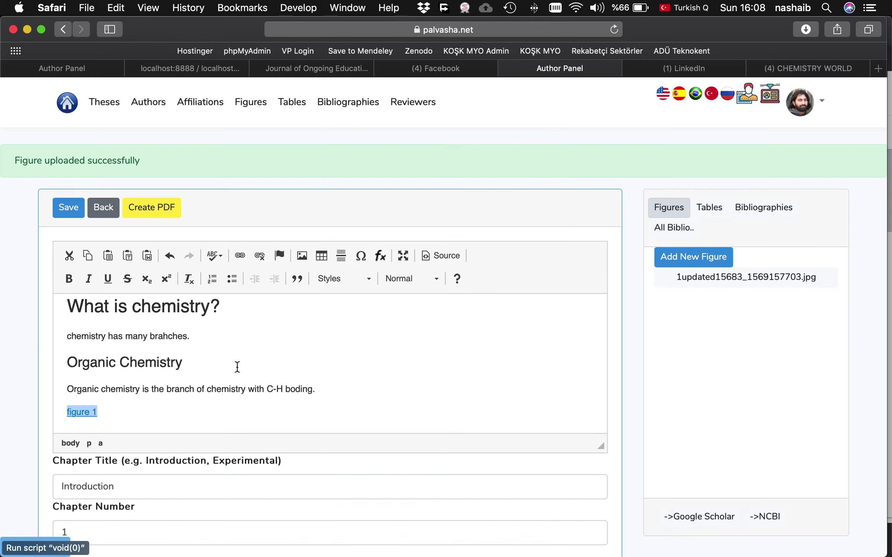
click(149, 412)
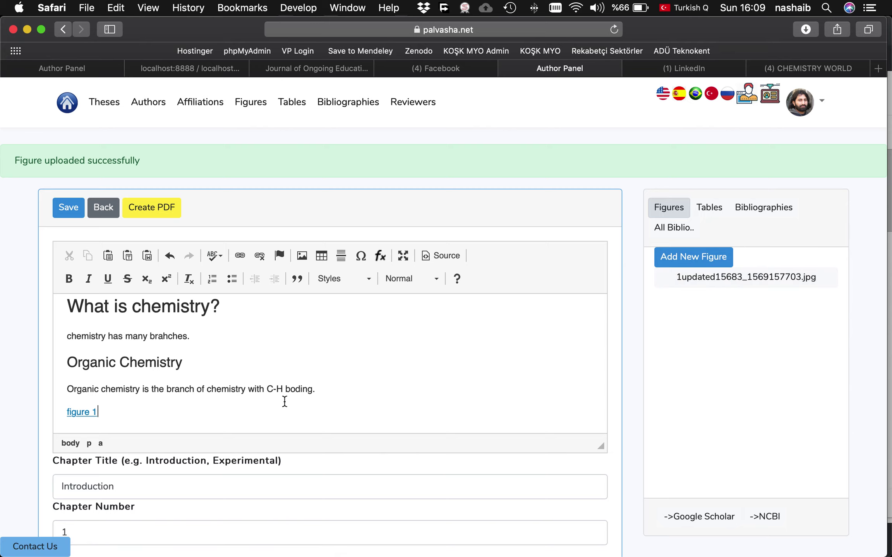
- Save the Introduction chapter, regenerate the thesis PDF and check its List of Figures
scroll(355, 391, down, 2)
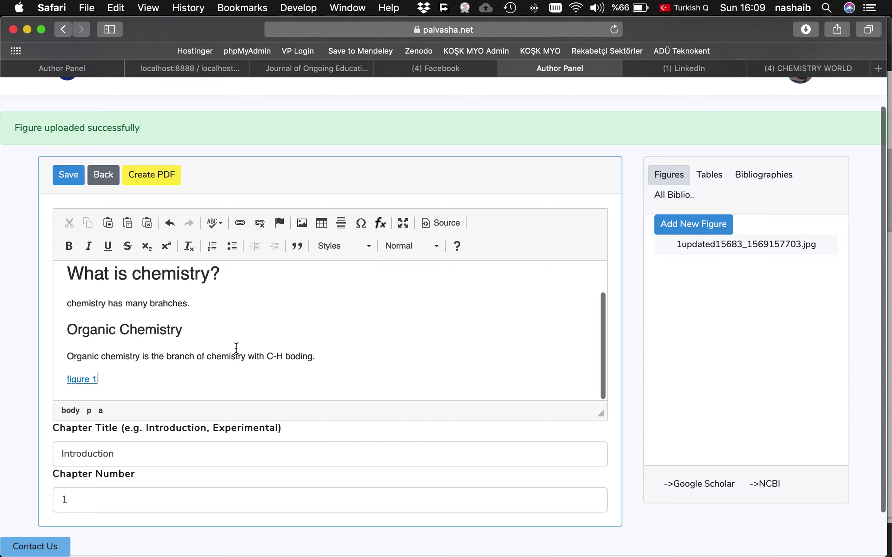
click(70, 176)
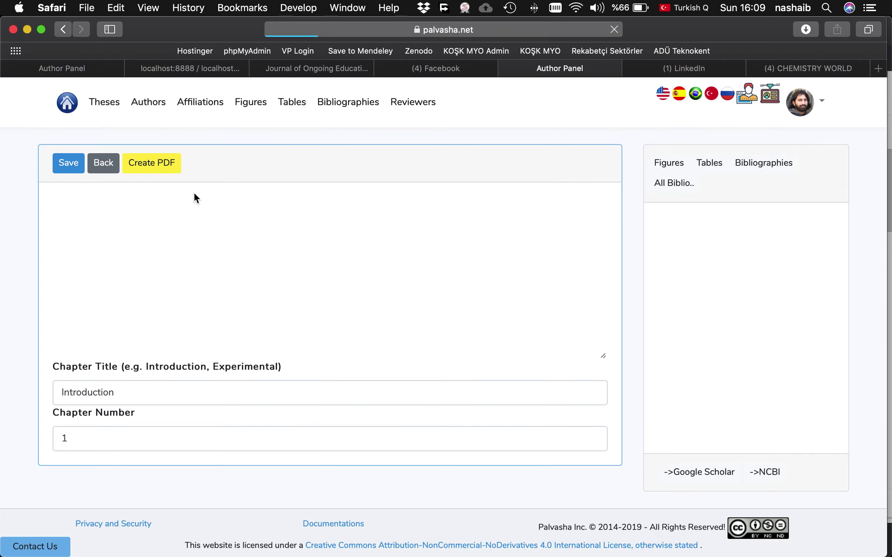
click(179, 169)
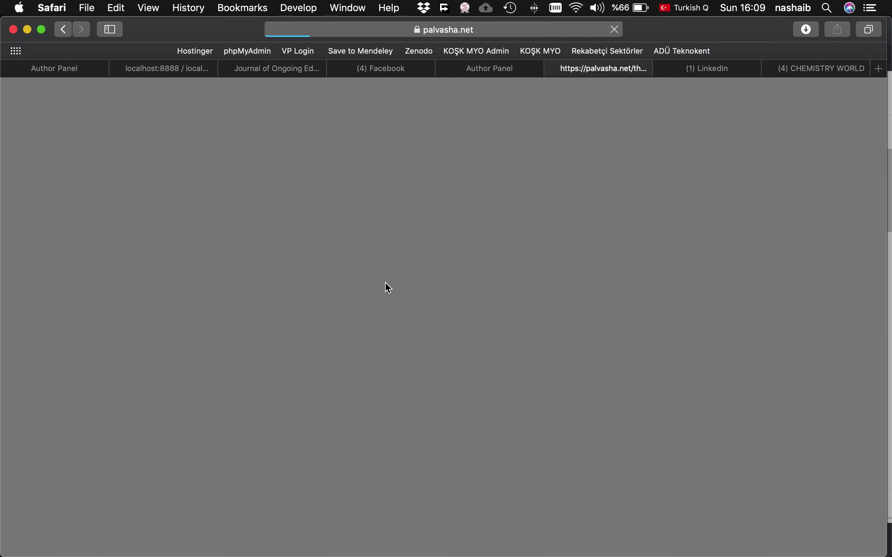
scroll(385, 283, down, 20)
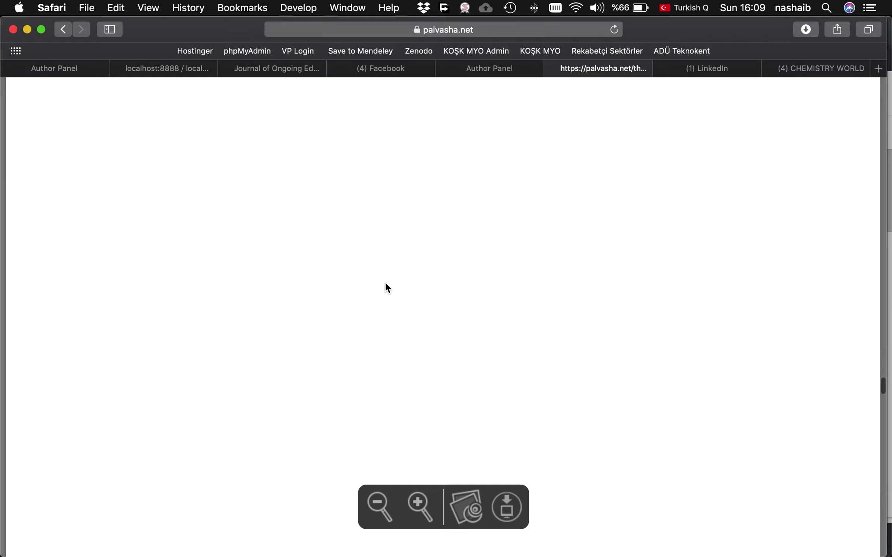
scroll(385, 284, up, 8)
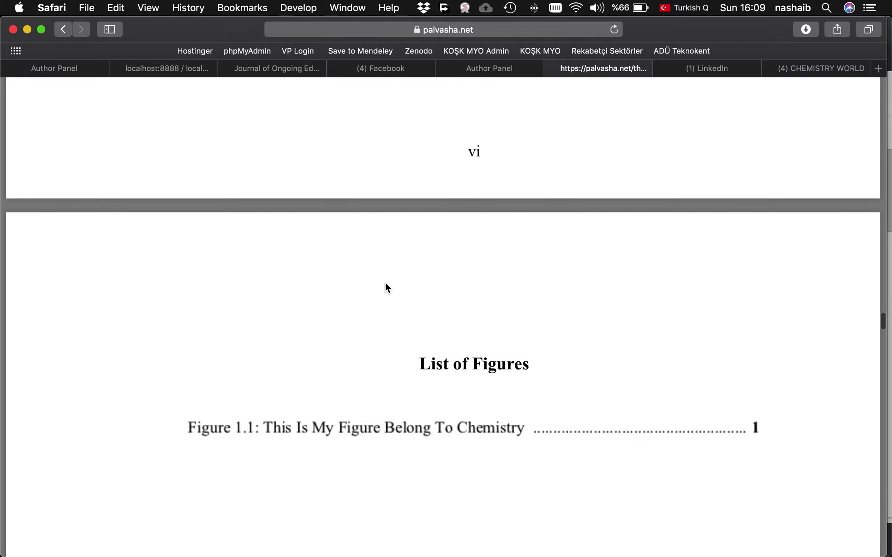
scroll(385, 283, down, 3)
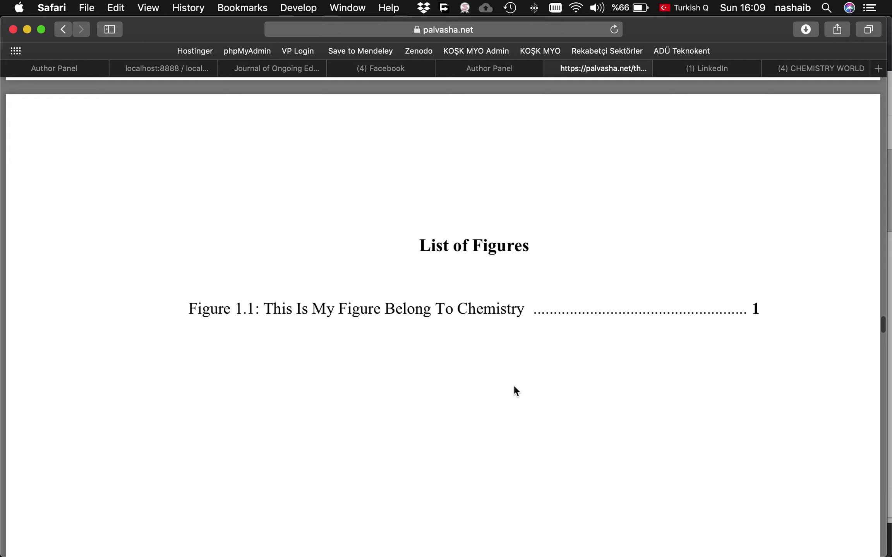
- Follow the List of Figures entry to Figure 1.1, examine the image and caption in the chapter, and close the PDF
click(478, 318)
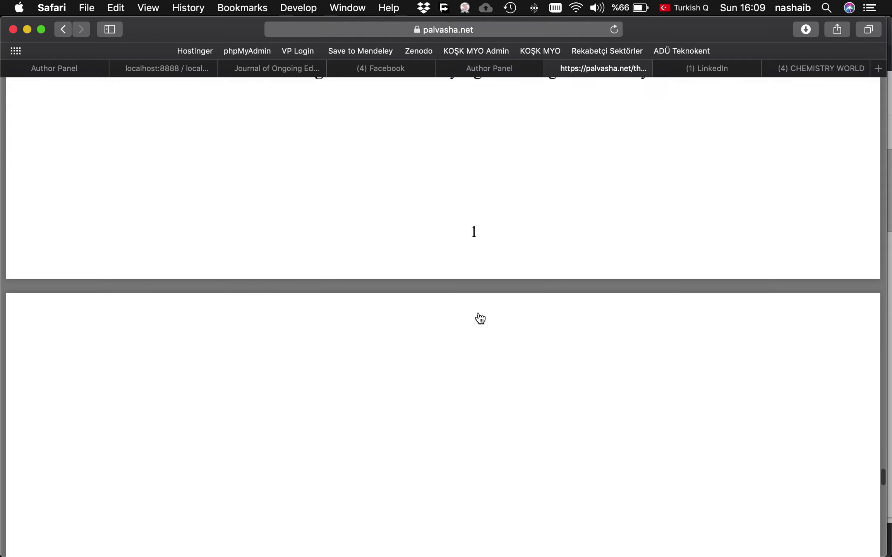
scroll(480, 318, up, 8)
scroll(451, 341, down, 5)
scroll(464, 337, up, 3)
scroll(463, 337, down, 4)
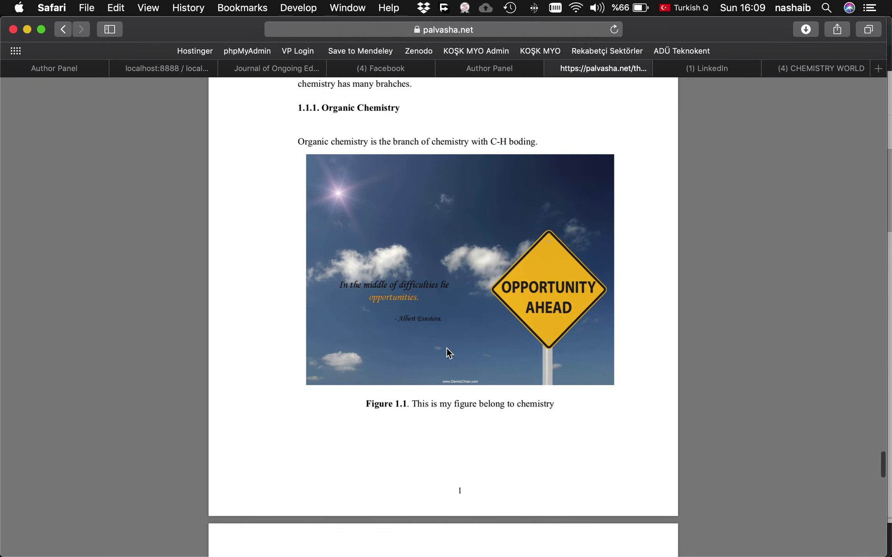
scroll(495, 410, down, 5)
scroll(495, 409, up, 10)
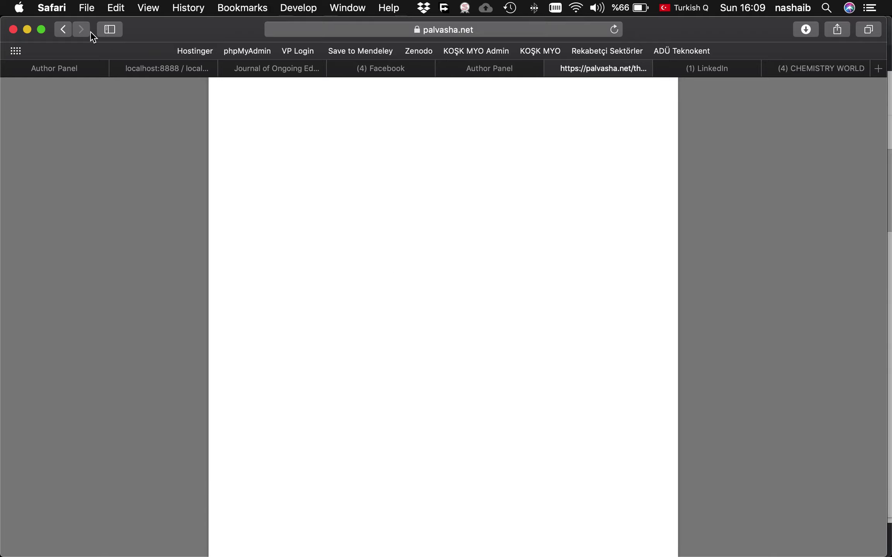
click(552, 68)
- Start a new table for the thesis and name it "table 1"
click(709, 163)
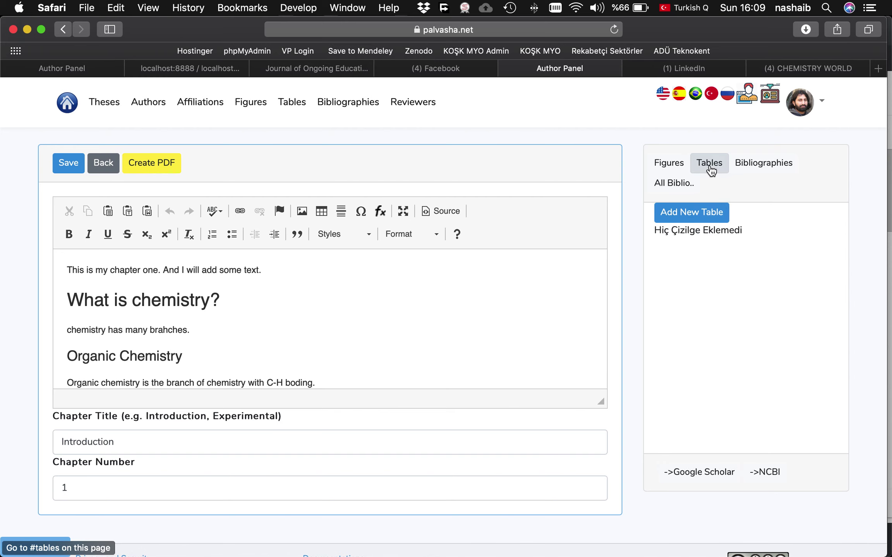
click(690, 215)
click(299, 206)
text(table 1)
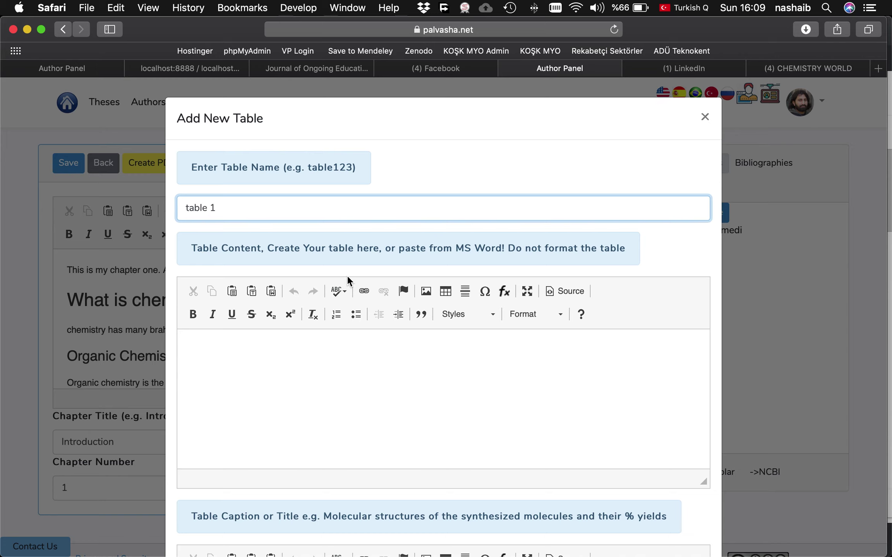
- Insert a table with 3 rows, 2 columns and a width of 500 into the table content
scroll(347, 275, down, 2)
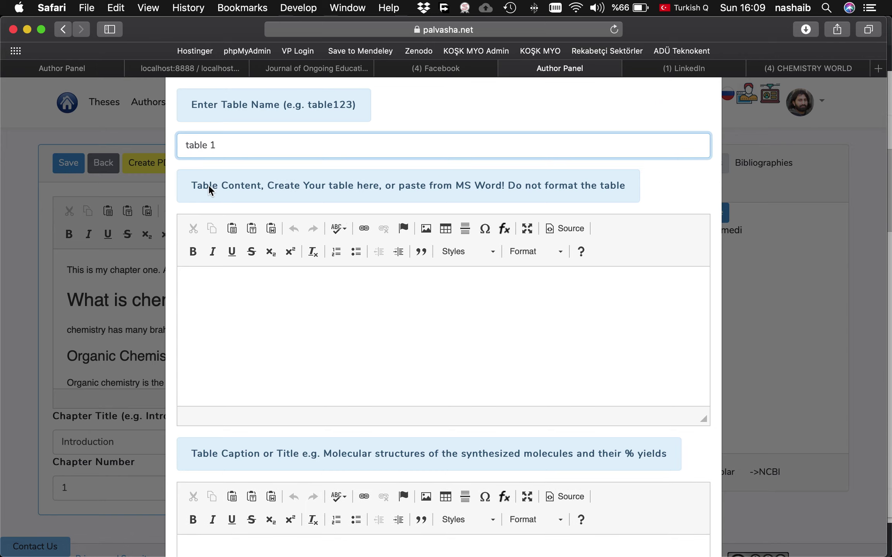
click(325, 327)
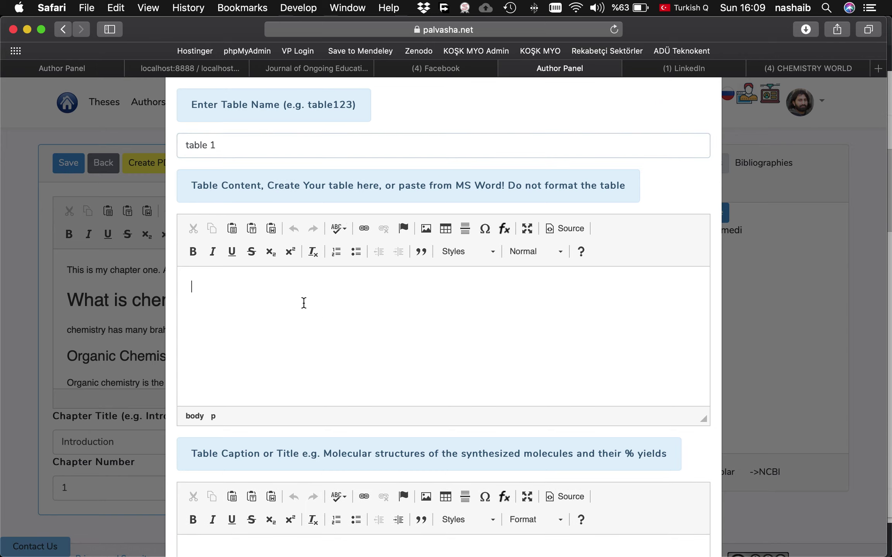
click(447, 228)
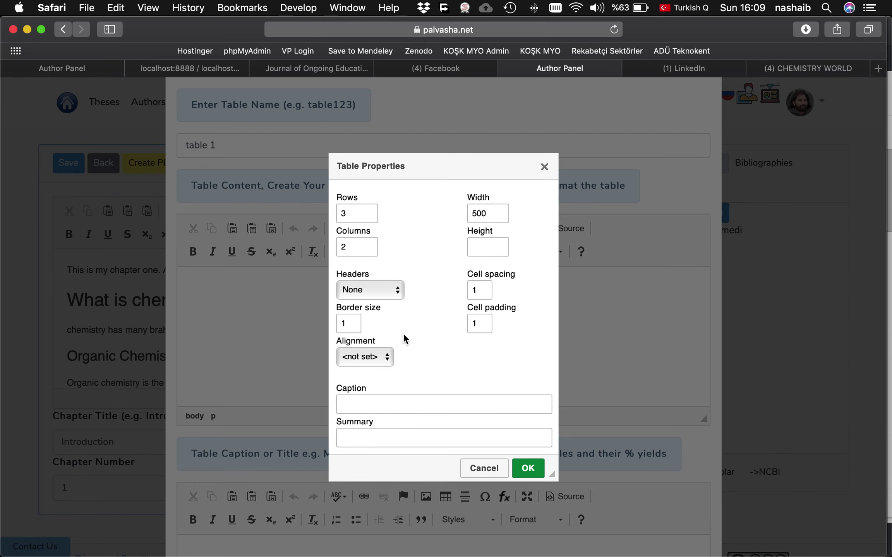
click(387, 290)
click(389, 291)
click(527, 468)
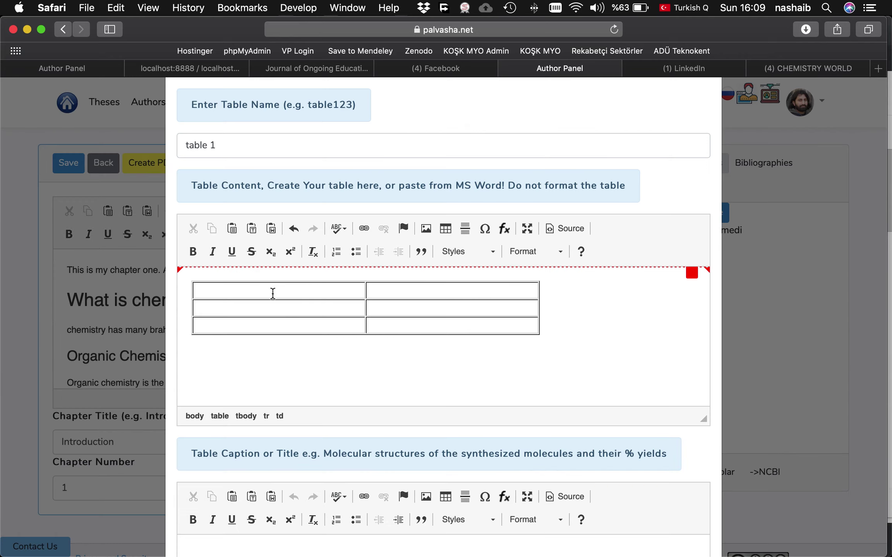
- Fill the table's first row with "Data" twice, the second with "sdfds" and "sdfsdf", and the third with "sdfsdf" and "sdfdsf"
click(271, 291)
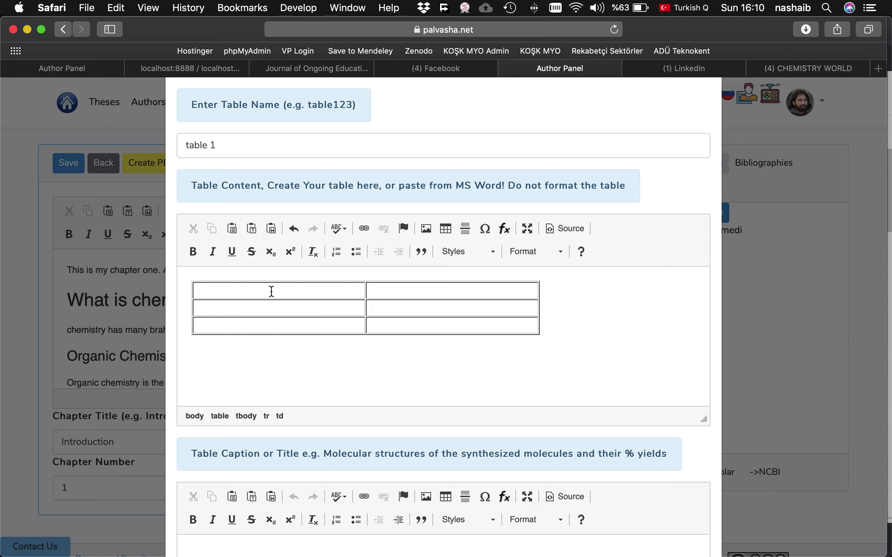
text(Data)
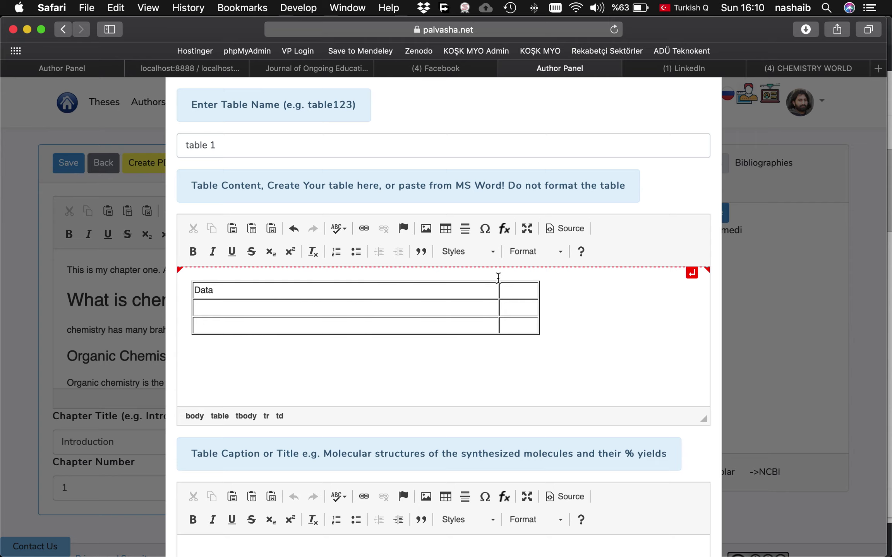
click(513, 298)
text(D)
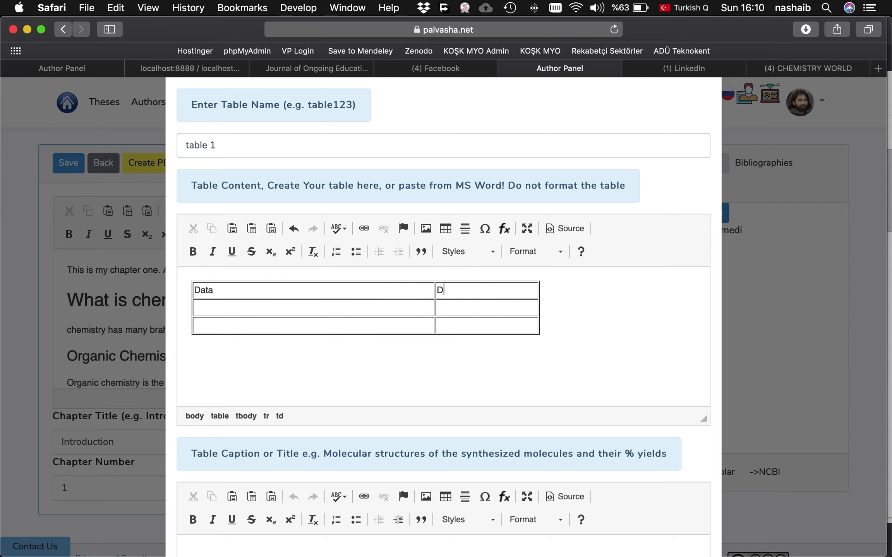
text(ata sdfds)
click(418, 309)
text(sdfsdf)
click(326, 324)
text(sdfsdf )
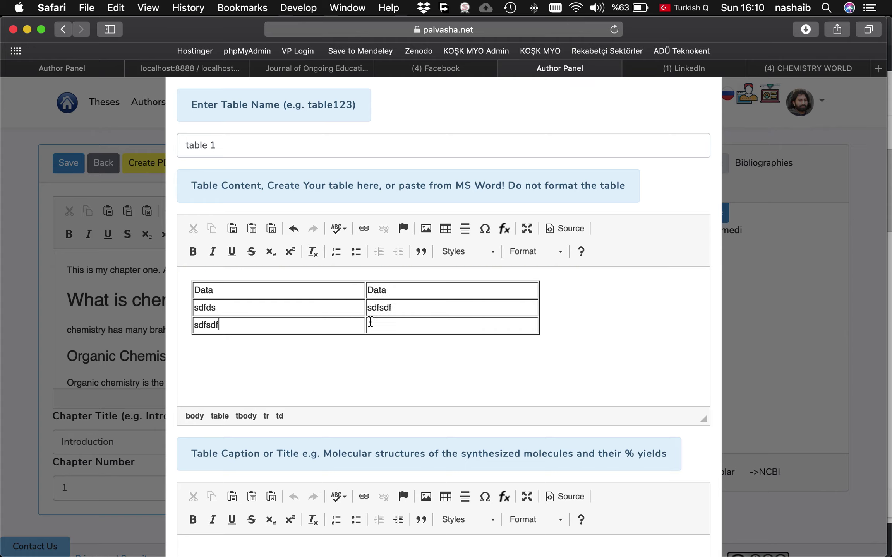
text(sdfdsf)
- Caption the table "Caption of the given table." and save it
scroll(387, 368, down, 5)
click(349, 455)
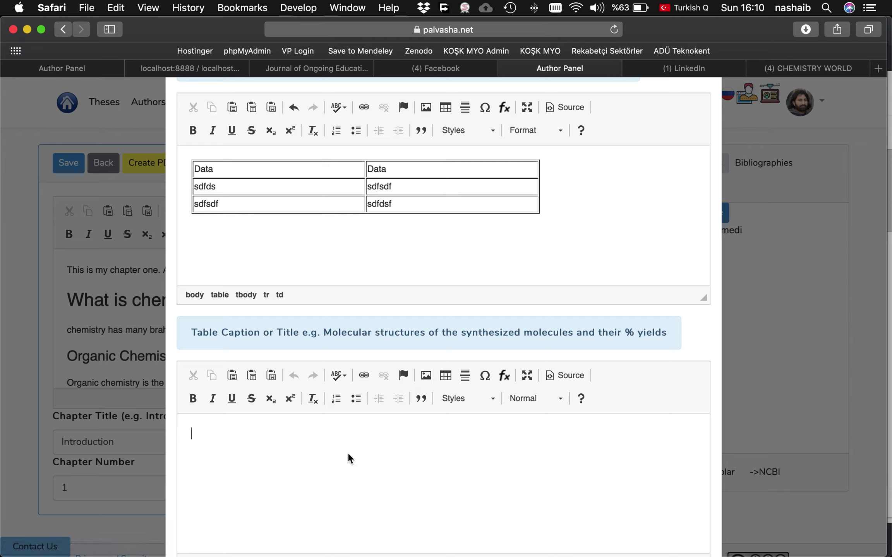
text(Caption of the given table.)
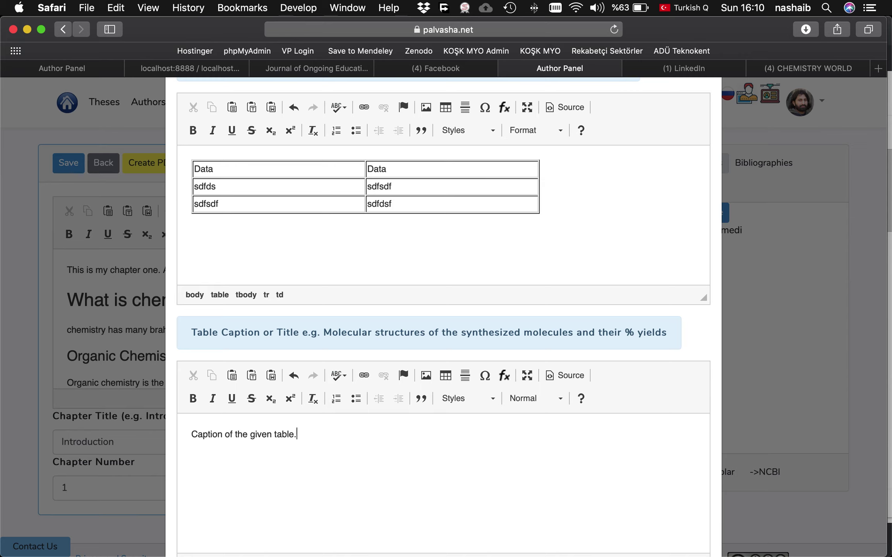
scroll(443, 318, down, 5)
click(189, 514)
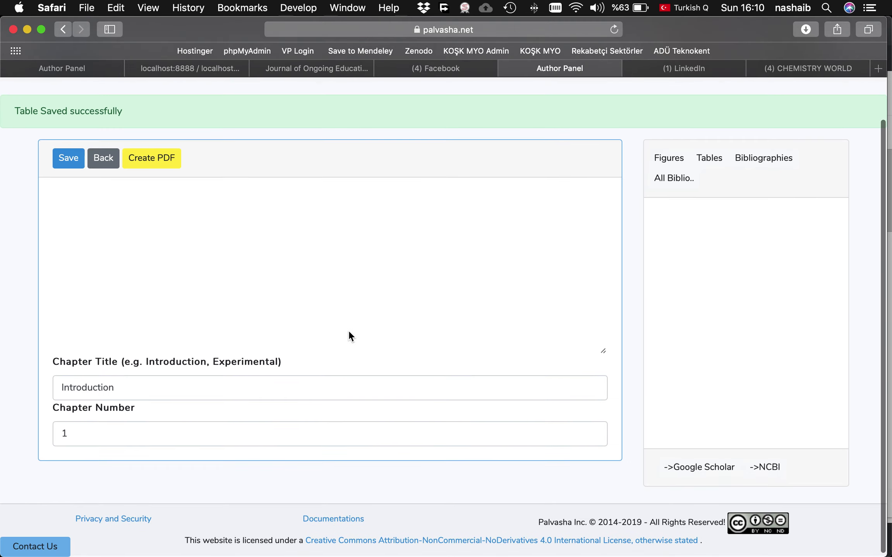
- Add the paragraph "ksjl fdkjslkfjldfj sdlfjsdlfjsldkfjsdlkfjsdlf" below the figure 1 link in the Introduction chapter and start a new line
scroll(349, 332, down, 2)
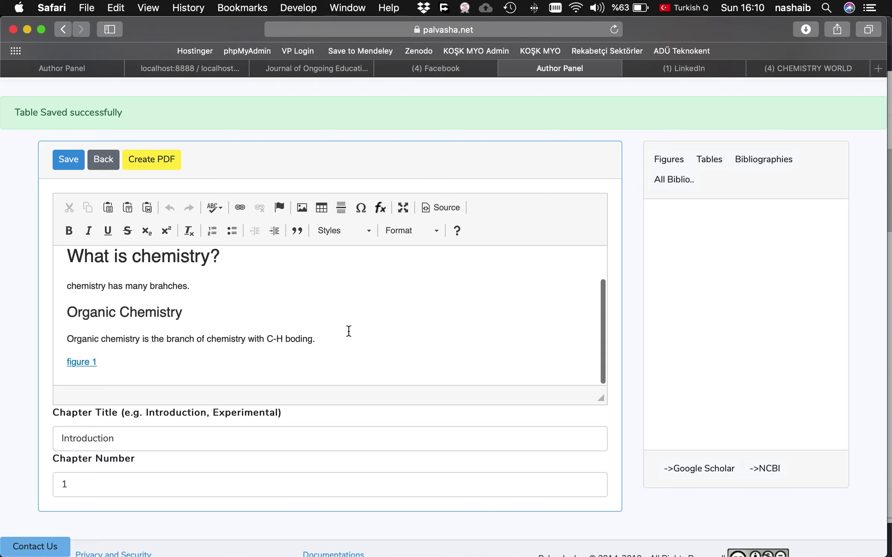
click(176, 367)
key(Return)
text(ksjl fdkjslkfjldfj sdlfjsdlfjsldkfjsdlkfjsdlf)
key(Return)
click(720, 167)
click(682, 232)
drag(682, 232, 98, 367)
drag(100, 379, 100, 380)
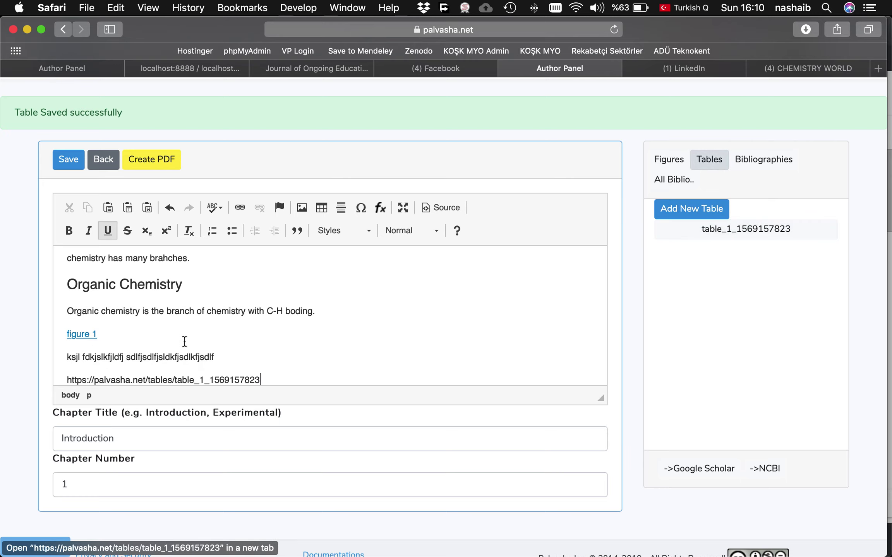
double_click(165, 364)
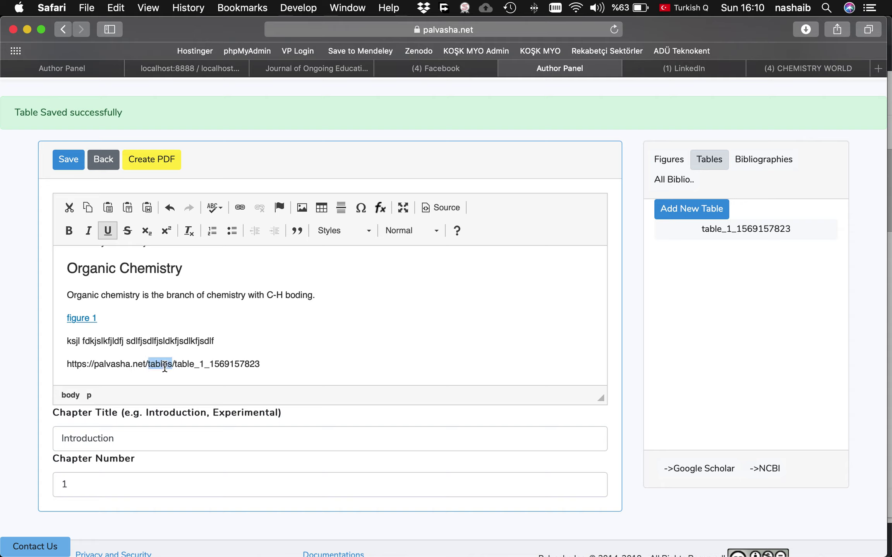
drag(265, 364, 53, 365)
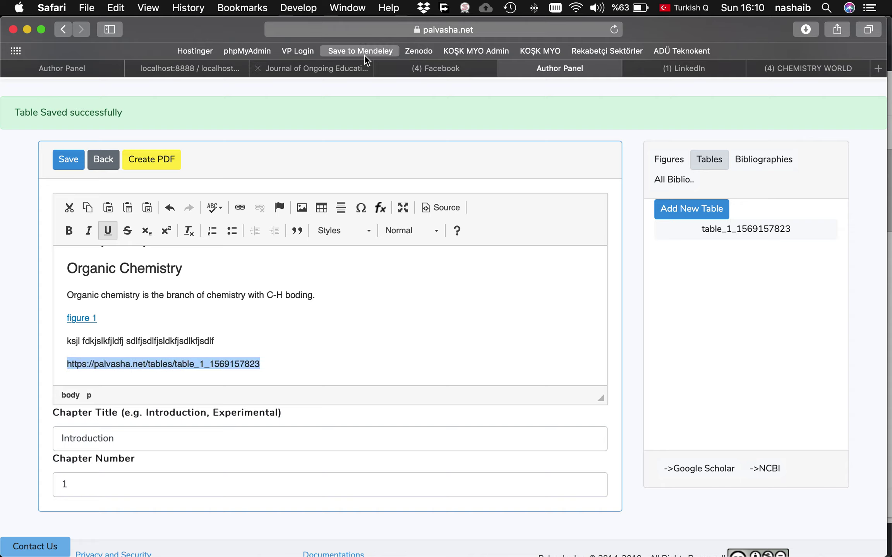
click(239, 208)
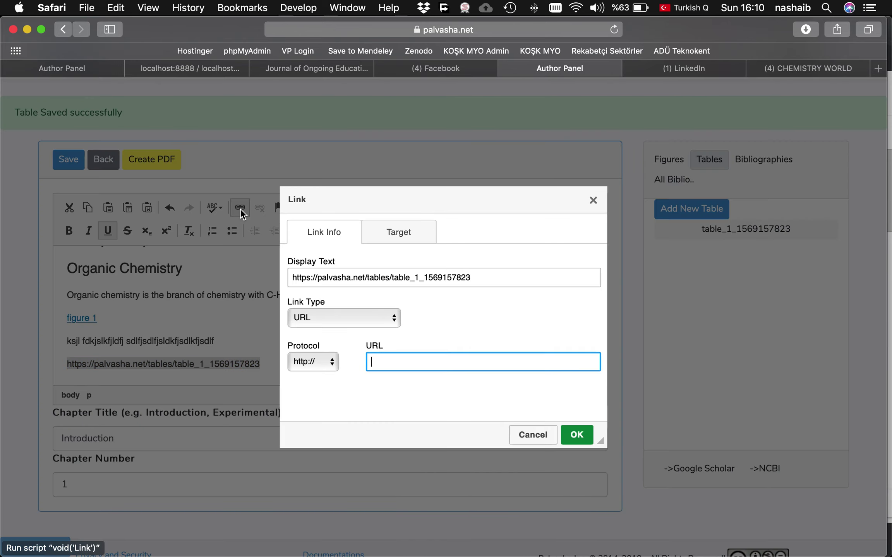
click(370, 279)
triple_click(371, 279)
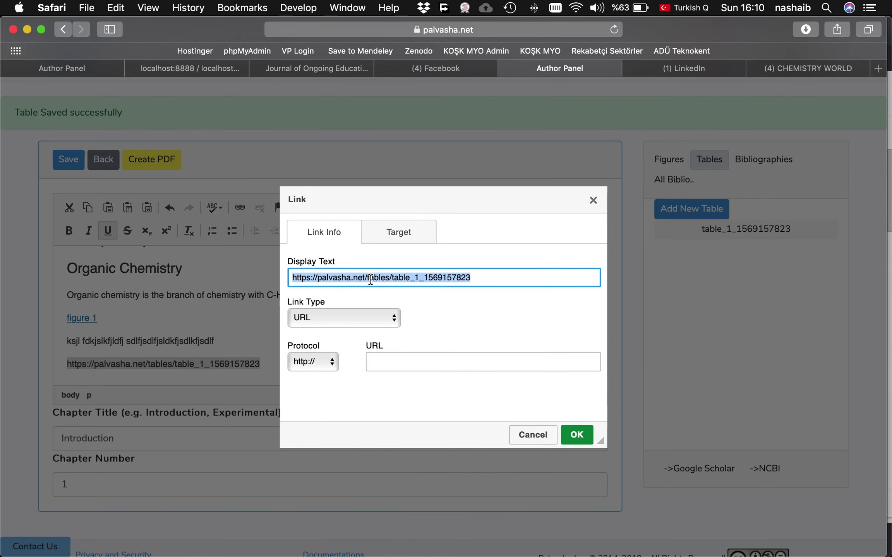
key(super+c)
key(super+x)
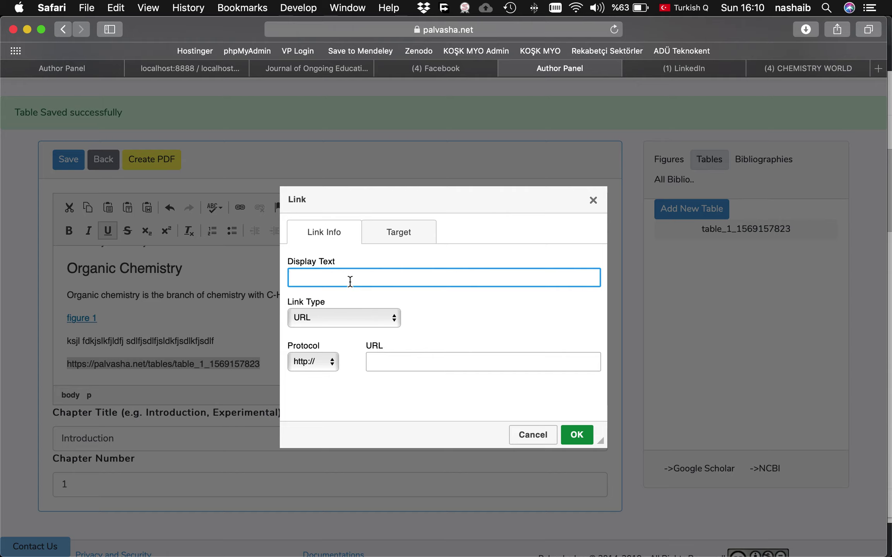
text(table 1)
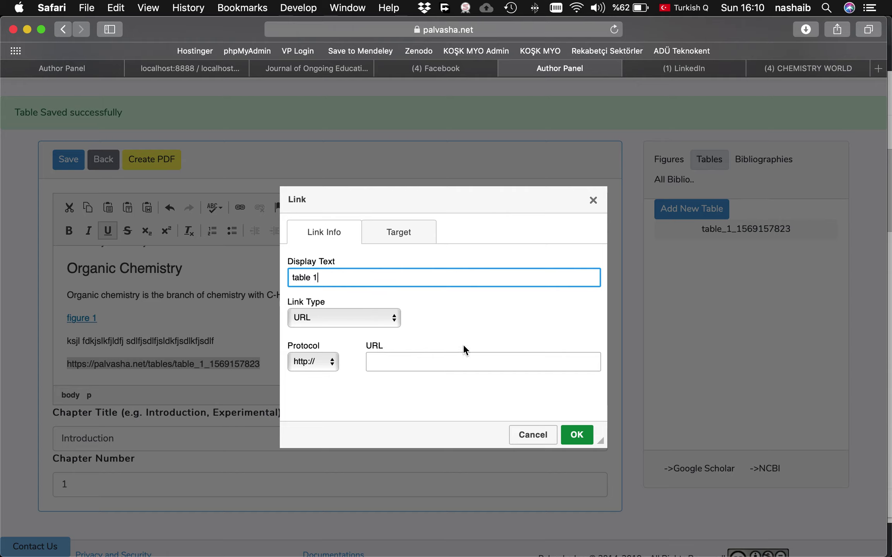
click(448, 364)
key(super+v)
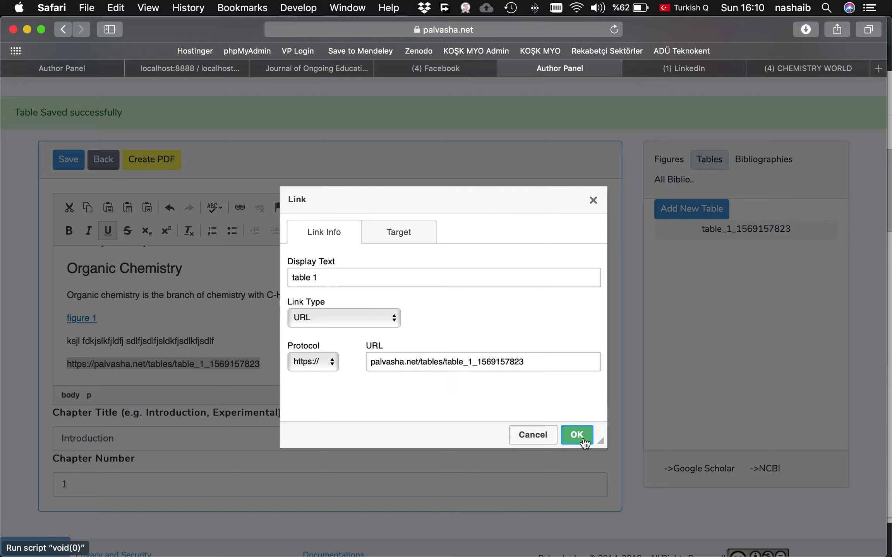
click(576, 435)
key(Left)
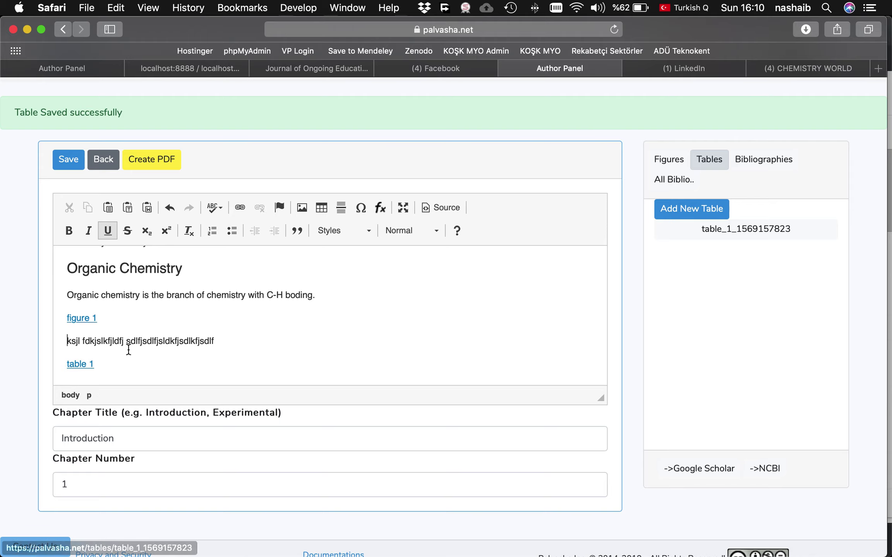
- Save the Introduction chapter and generate the thesis PDF
click(68, 159)
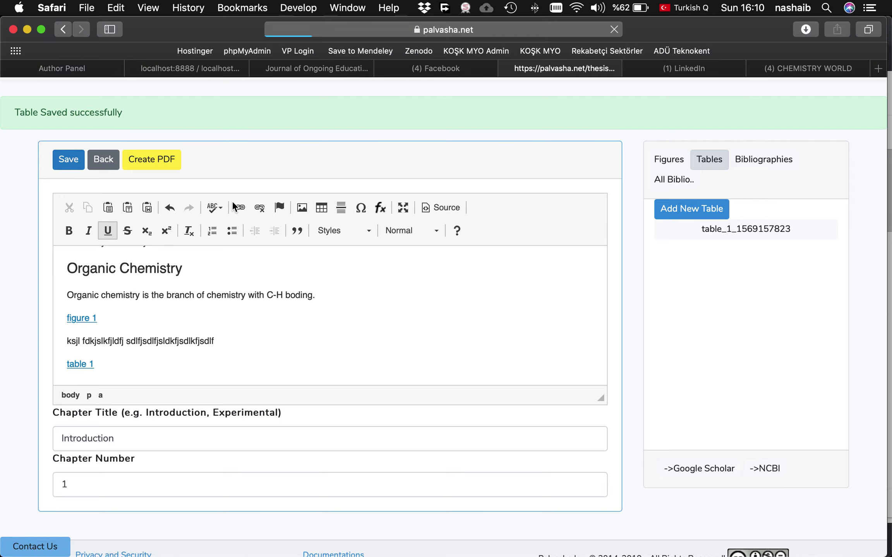
click(152, 164)
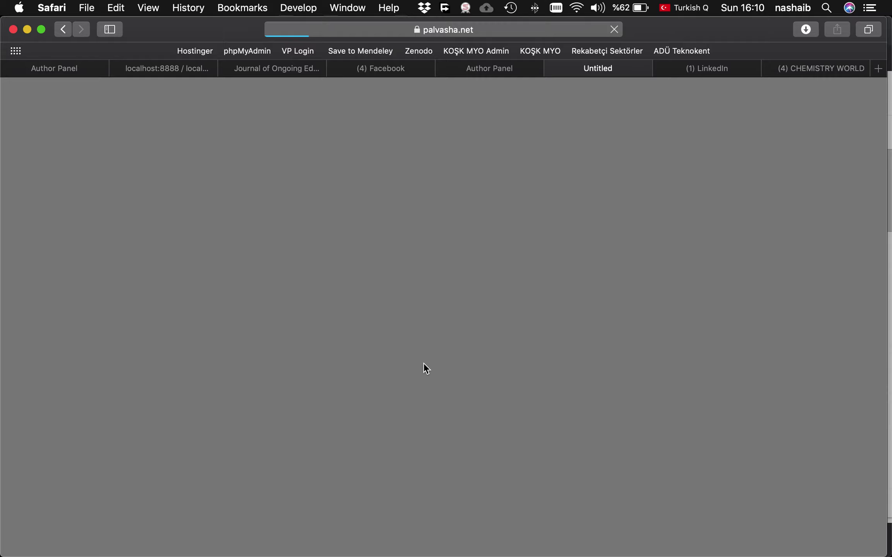
- Examine the PDF's Table of Contents, List of Tables and Table 1.1 page, and return to the chapter editor
scroll(367, 374, down, 15)
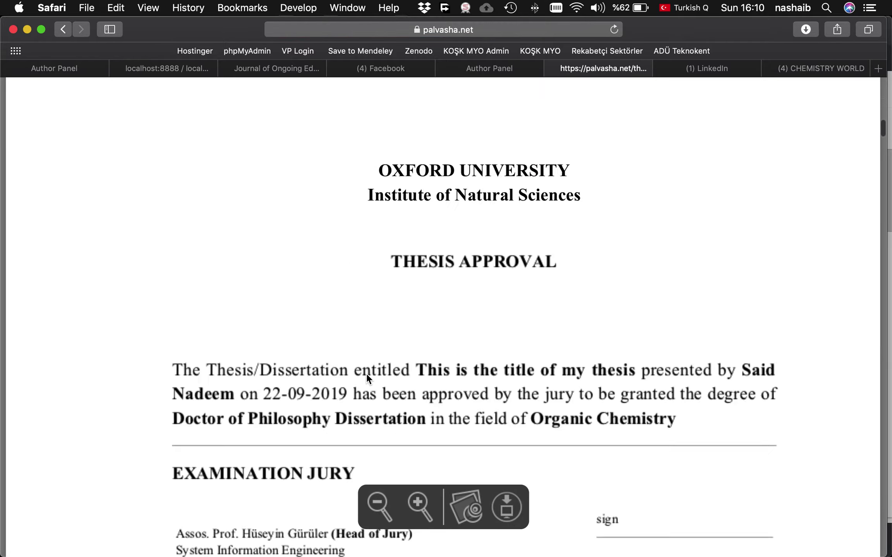
scroll(366, 373, down, 20)
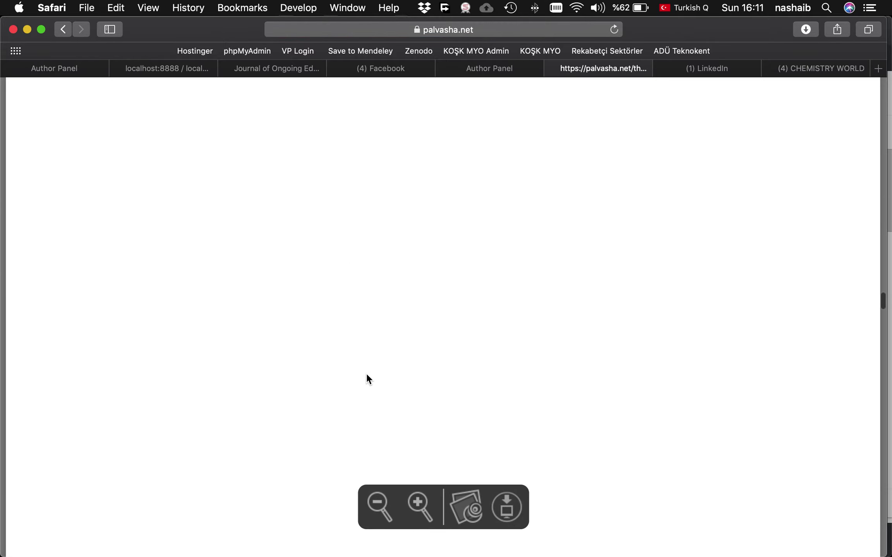
scroll(366, 379, up, 10)
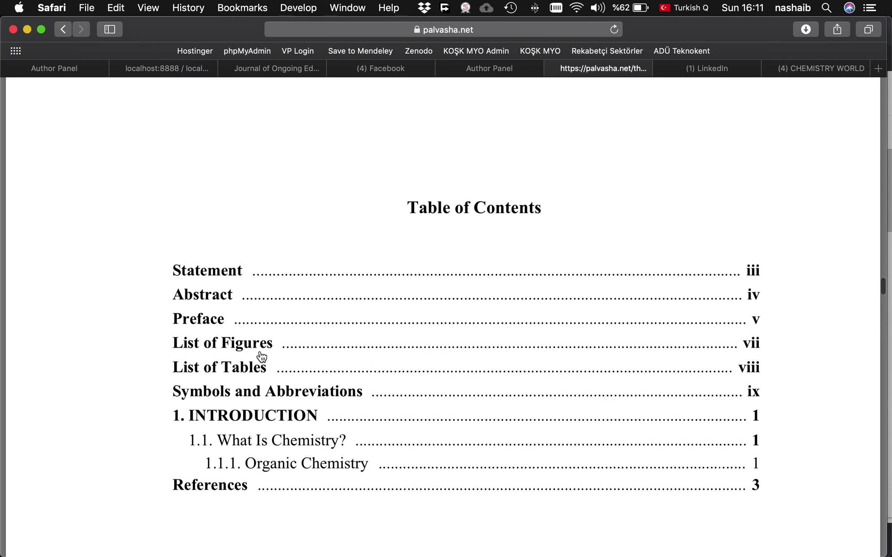
scroll(303, 431, down, 10)
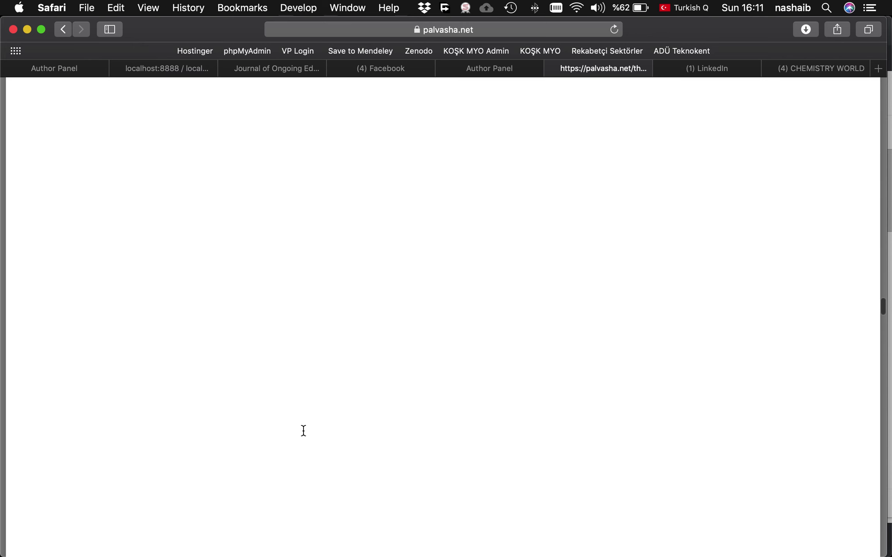
scroll(303, 431, down, 5)
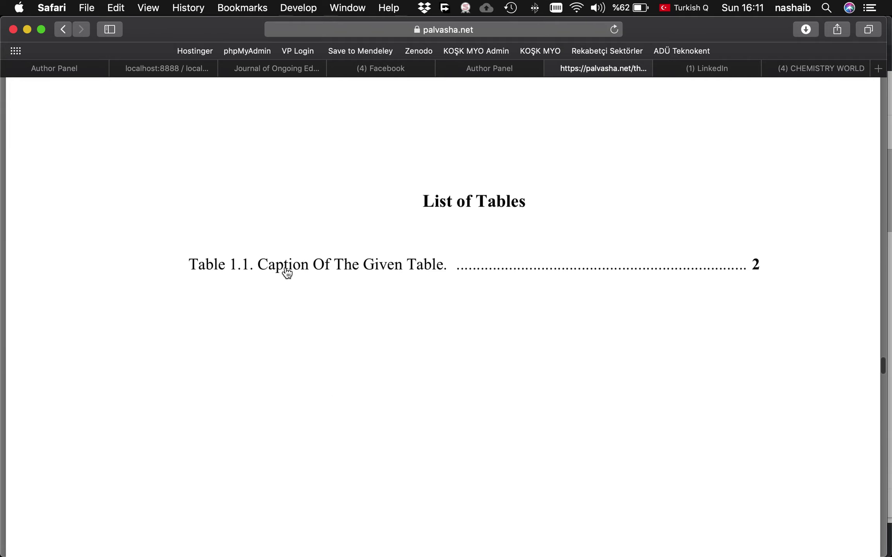
click(333, 270)
scroll(396, 296, up, 3)
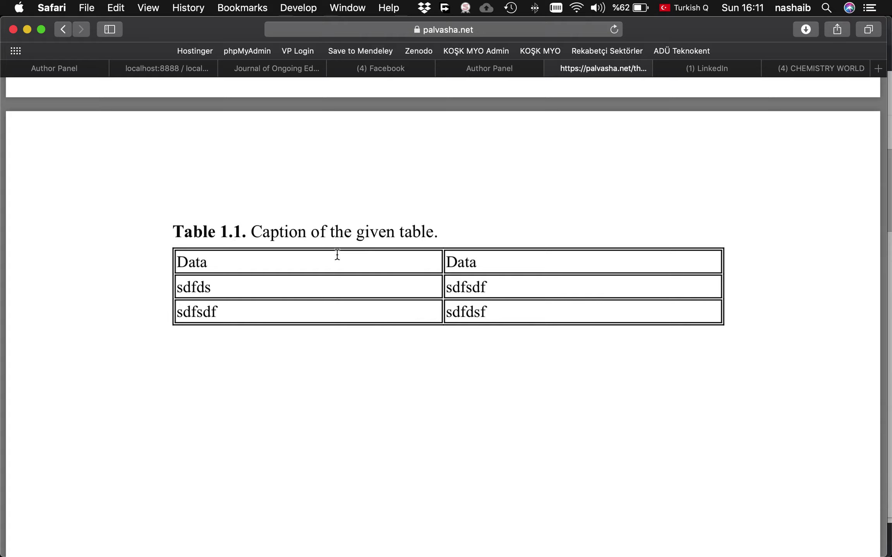
scroll(374, 296, up, 5)
scroll(374, 296, down, 10)
scroll(373, 296, up, 4)
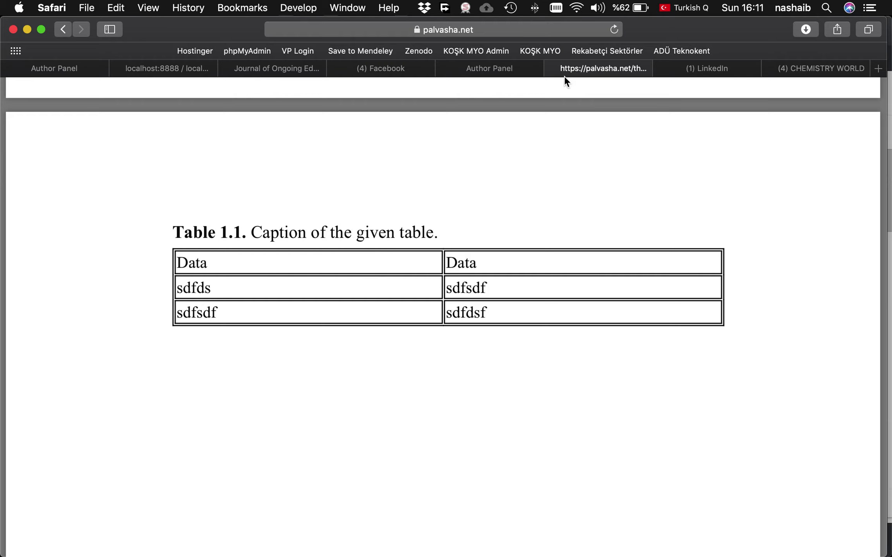
click(553, 69)
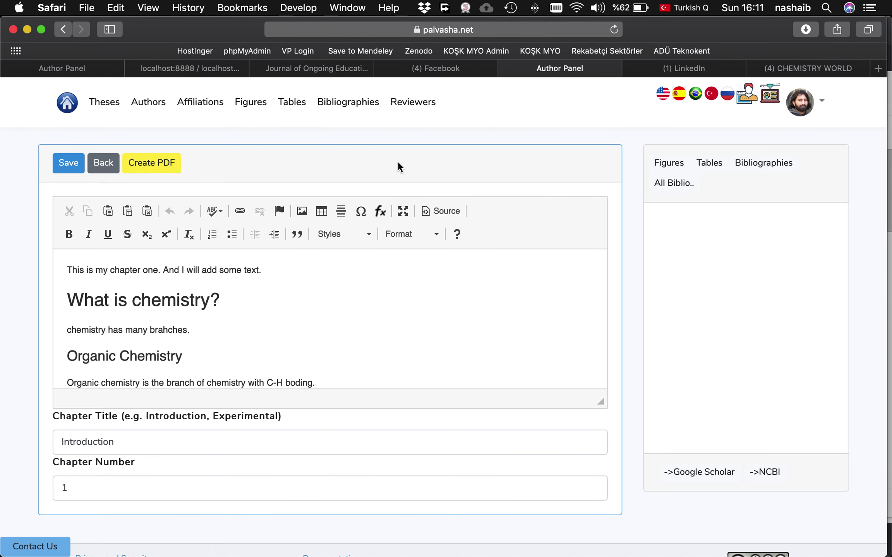
- Open the page for adding bibliographies from the chapter editor and view its manual reference form
click(320, 330)
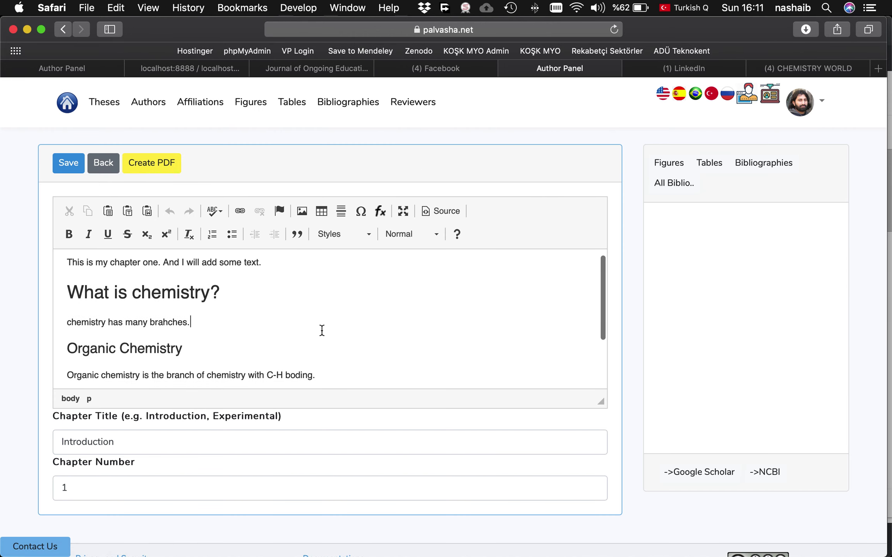
click(764, 163)
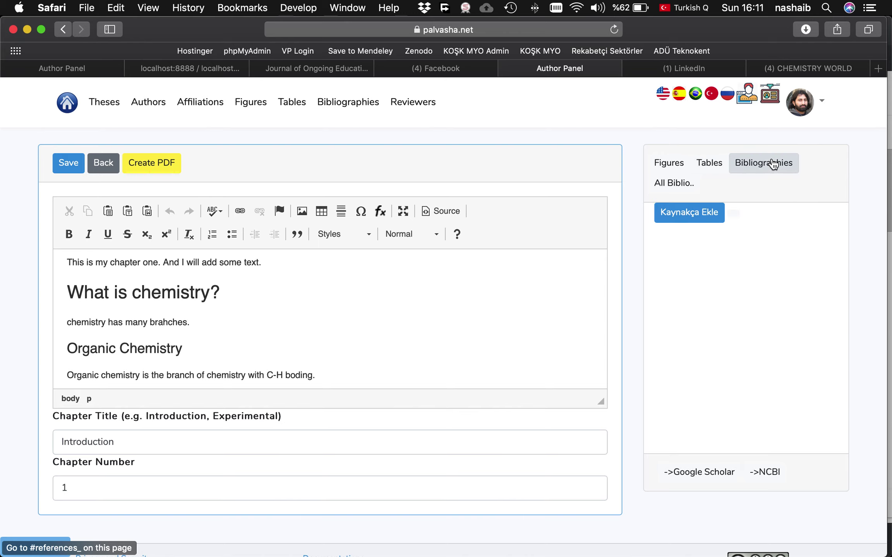
super+click(695, 217)
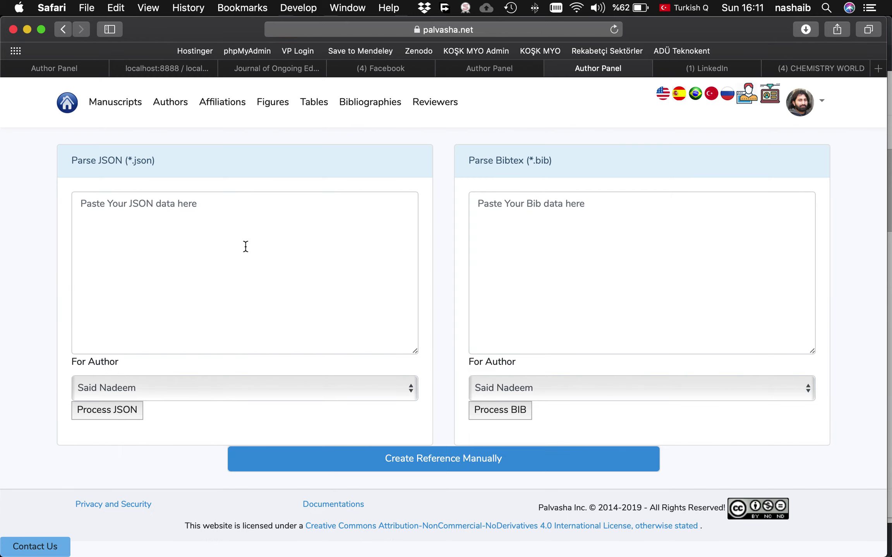
click(440, 462)
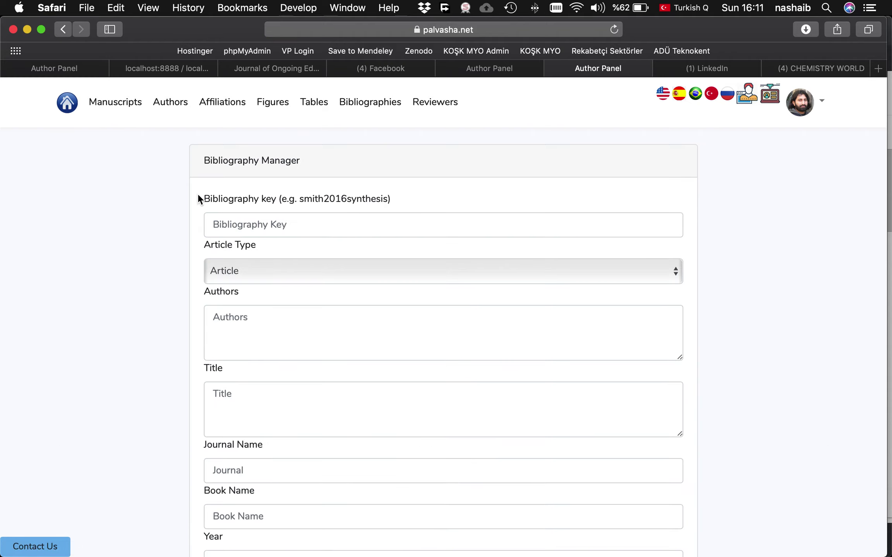
click(62, 30)
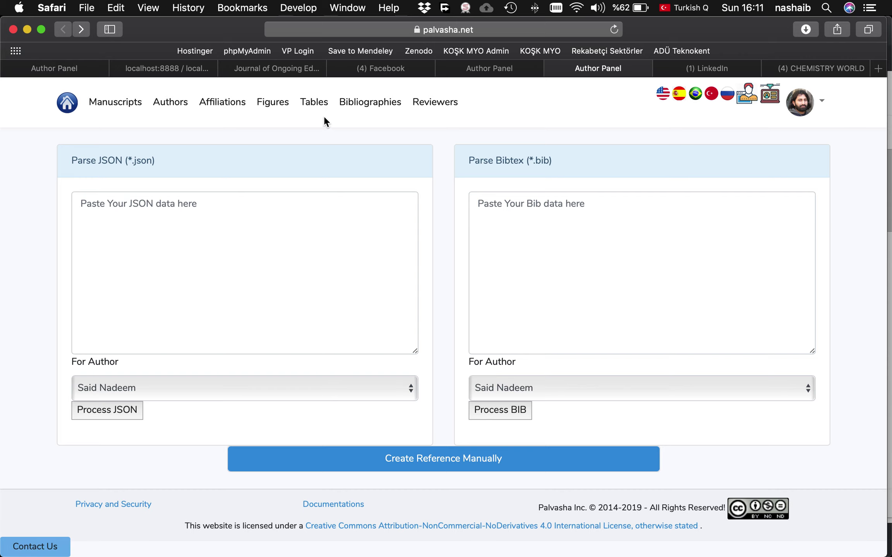
- Search the bibliography databases for "Organic chemistry" without restricting the year
click(364, 105)
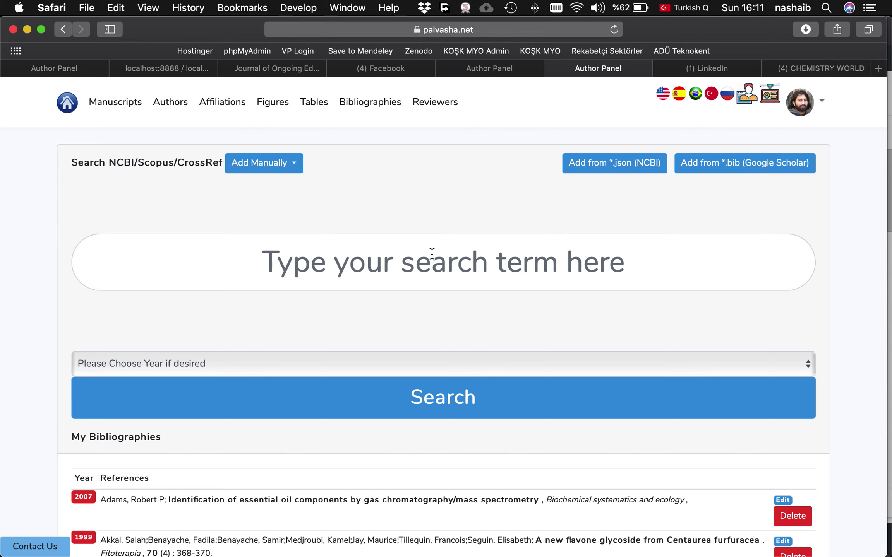
click(450, 271)
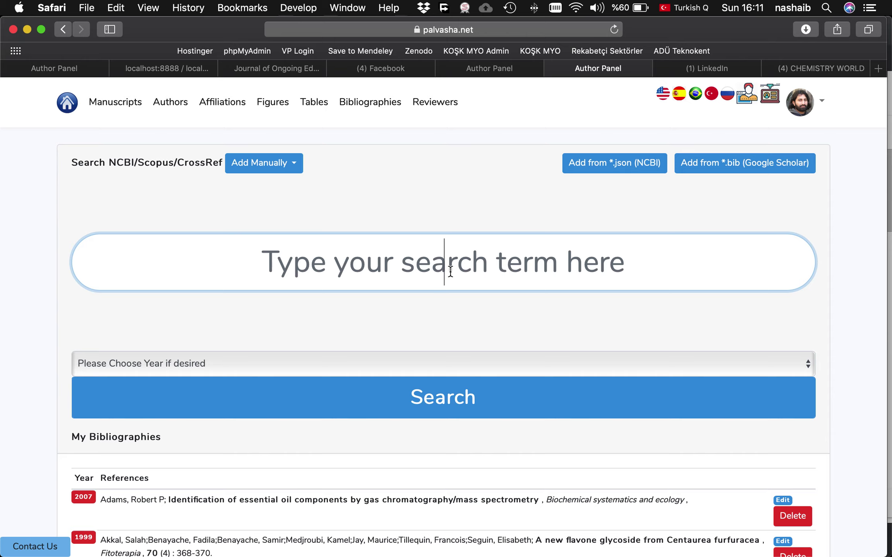
text(Organ)
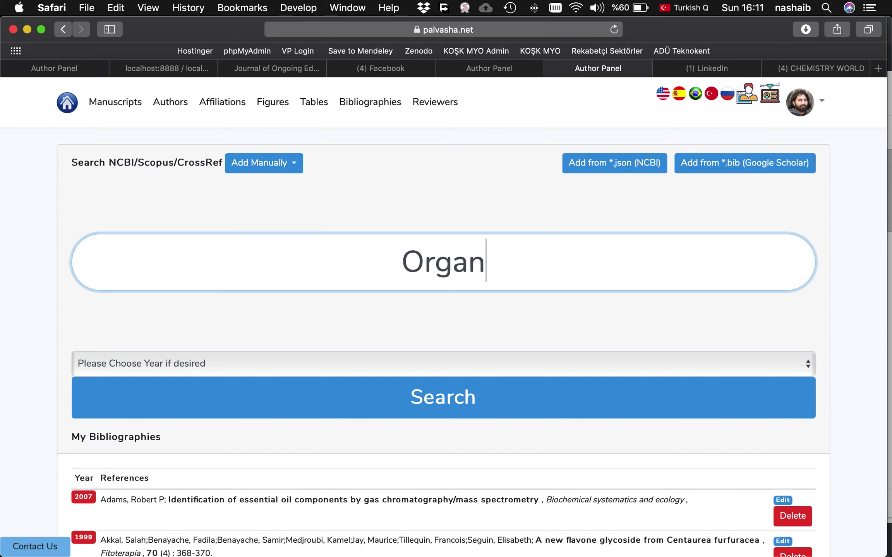
text(ic chemistry)
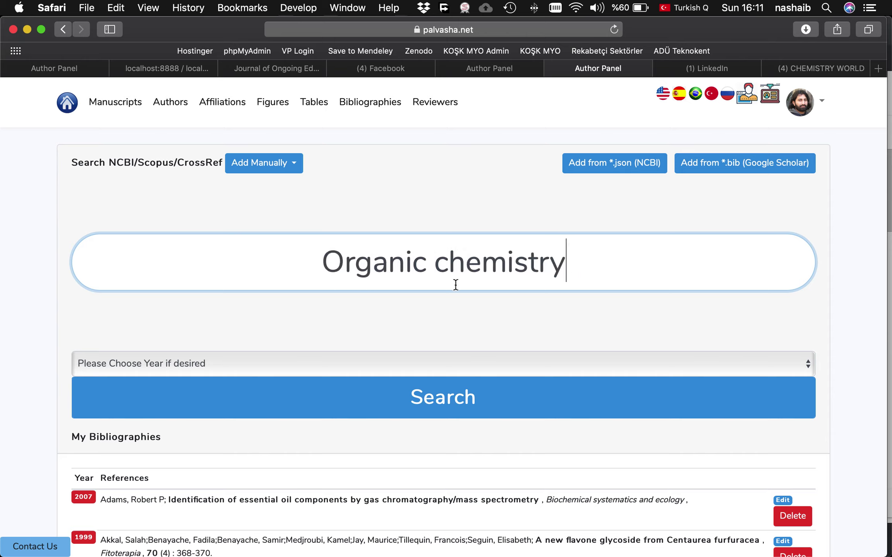
click(297, 362)
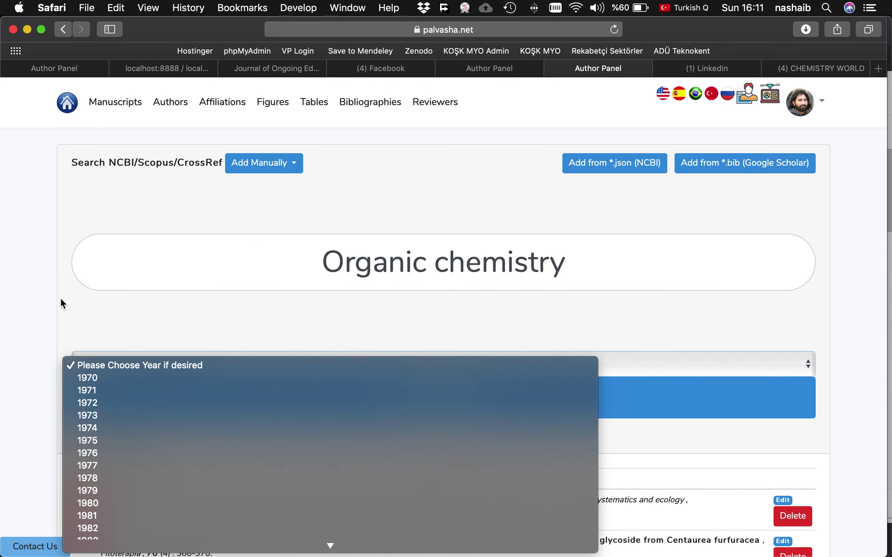
click(54, 309)
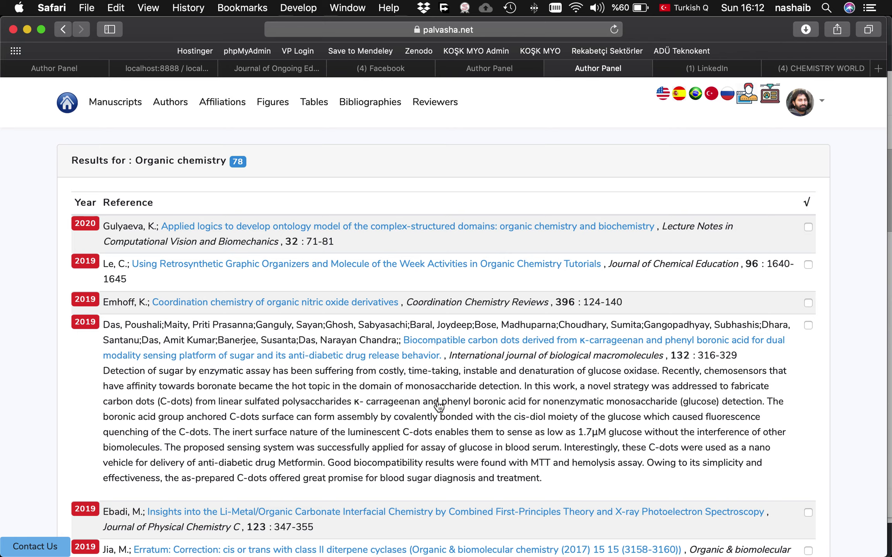
- Add the 2019 references on biocompatible carbon dots and Li-Metal/Organic Carbonate Interfacial Chemistry from the search results to the library
scroll(416, 503, down, 15)
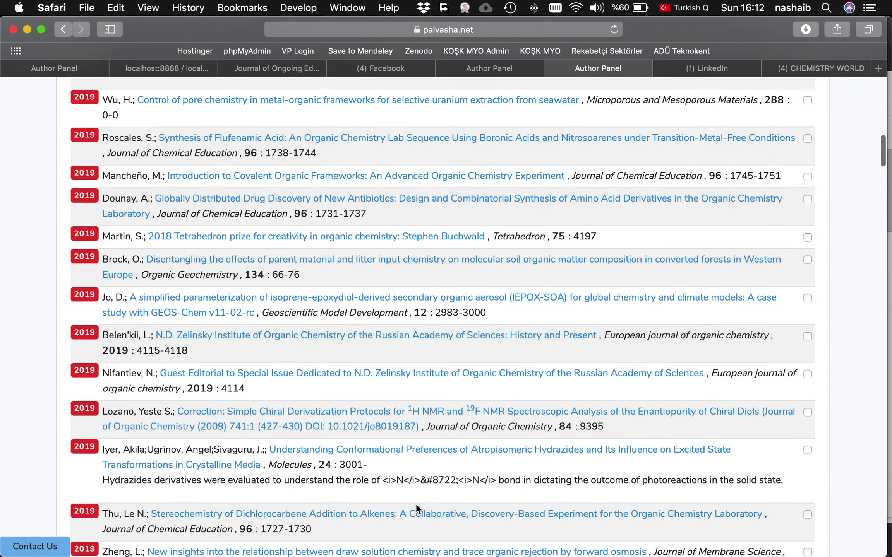
scroll(416, 504, up, 10)
scroll(416, 504, up, 5)
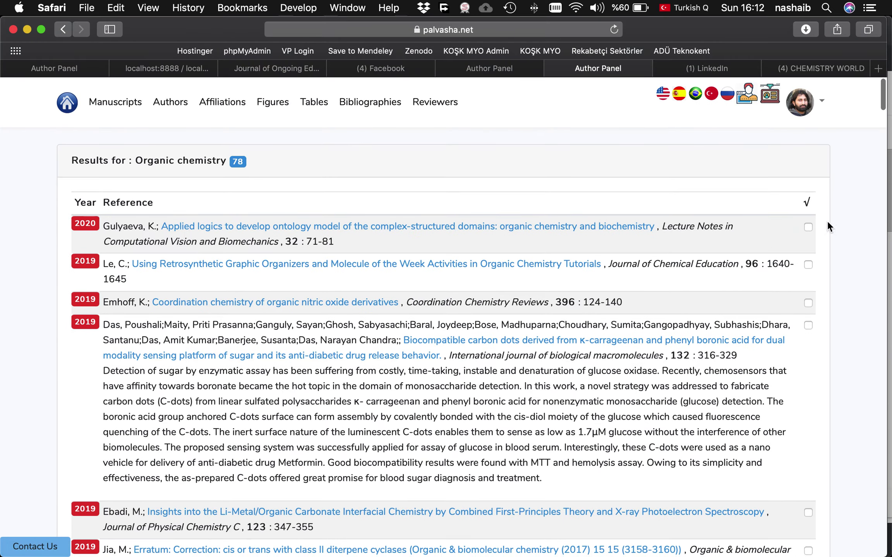
click(808, 325)
scroll(767, 346, down, 5)
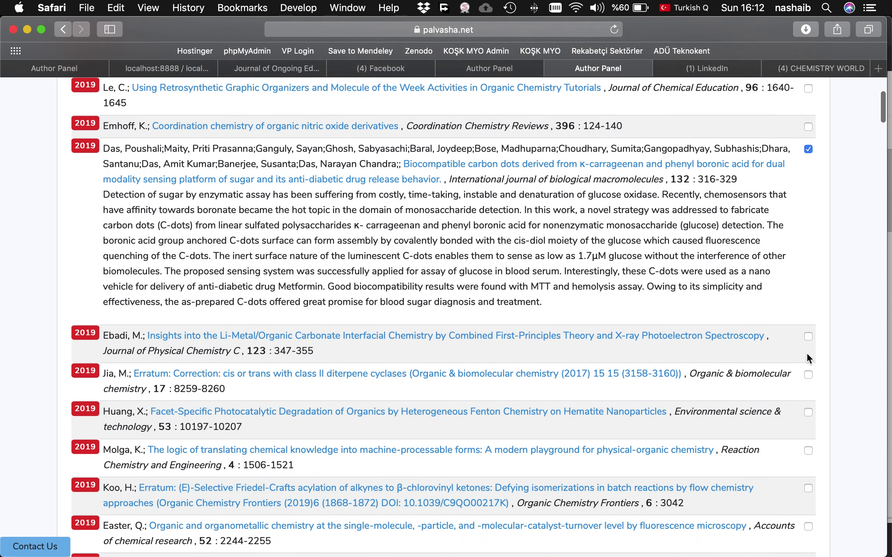
click(808, 335)
scroll(560, 388, down, 15)
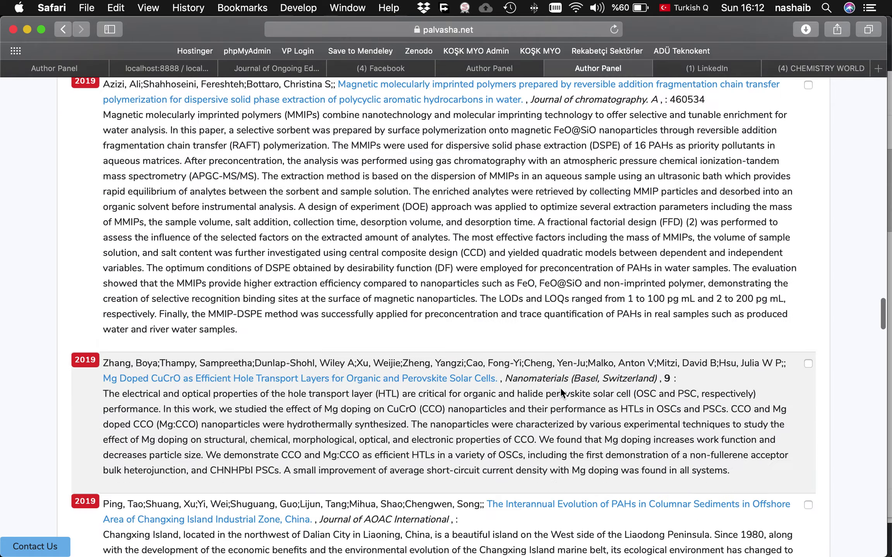
scroll(560, 387, down, 15)
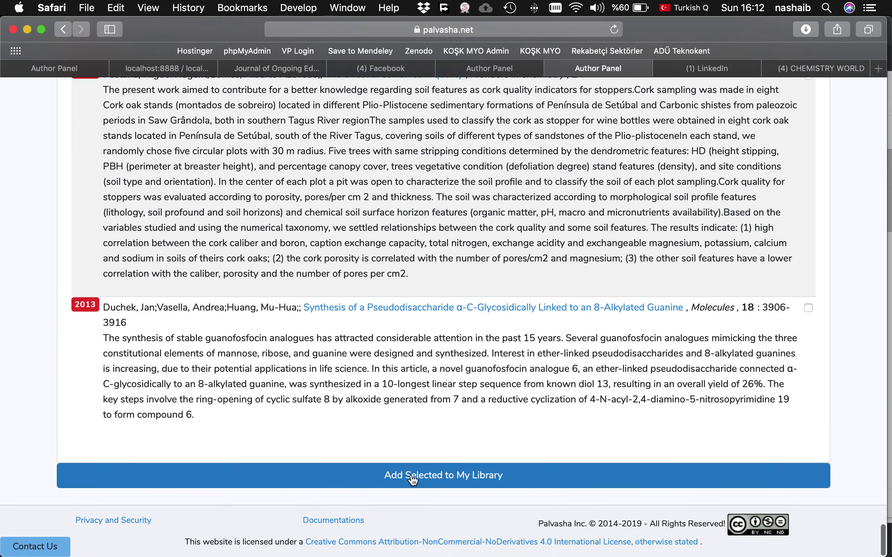
click(444, 479)
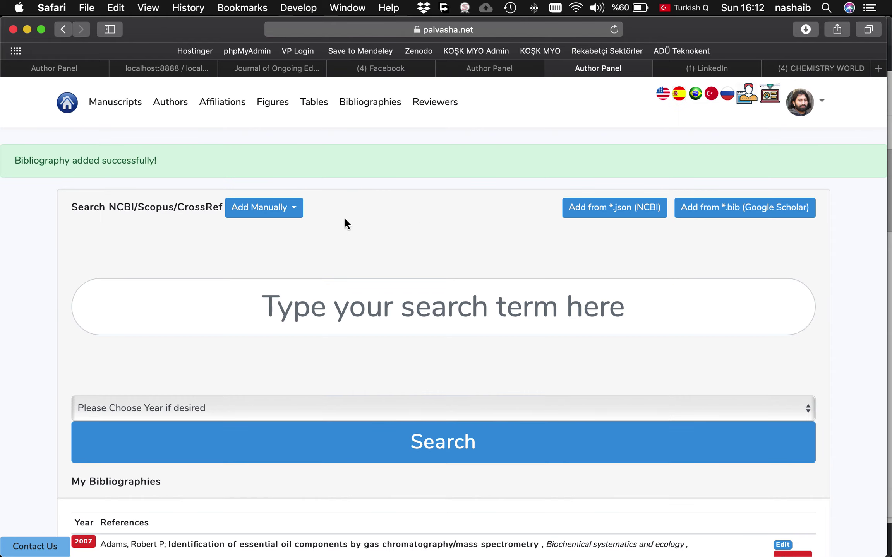
- Return to the Introduction chapter editor, reload it and browse the list of all bibliographies
click(505, 72)
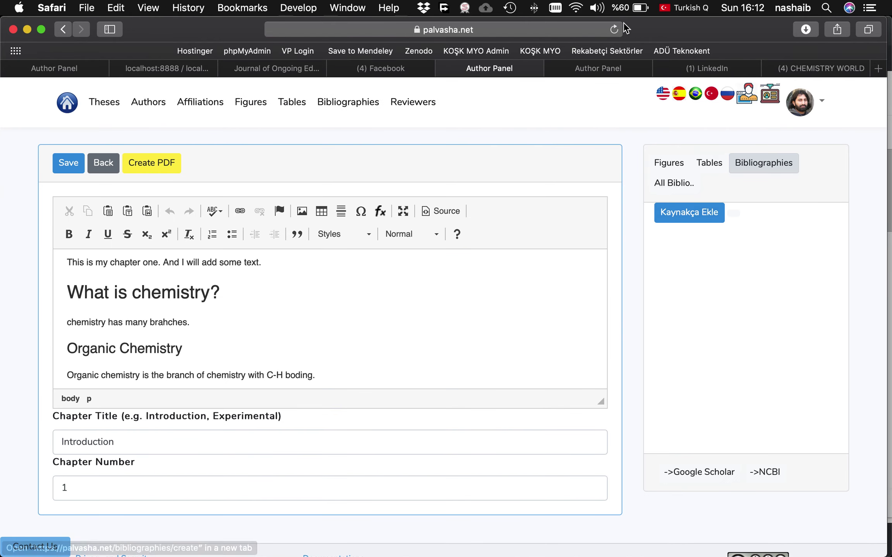
click(614, 30)
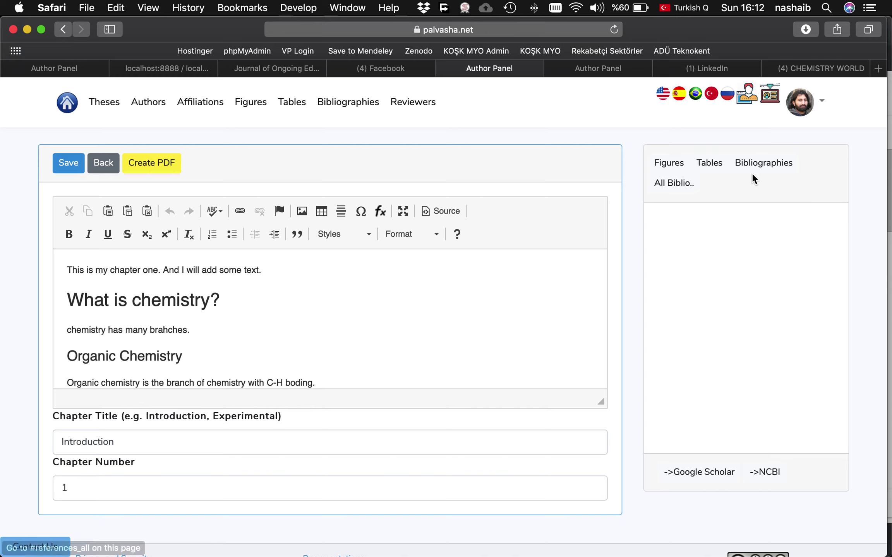
click(772, 163)
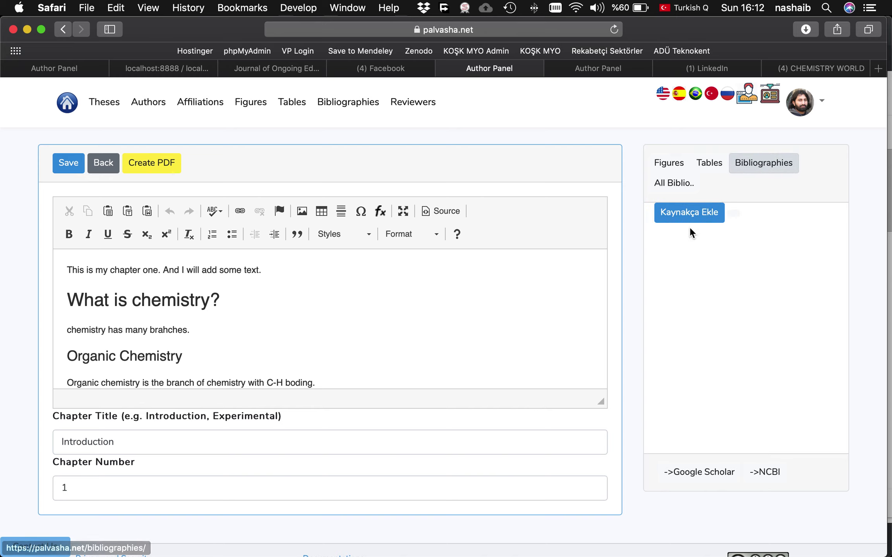
click(673, 188)
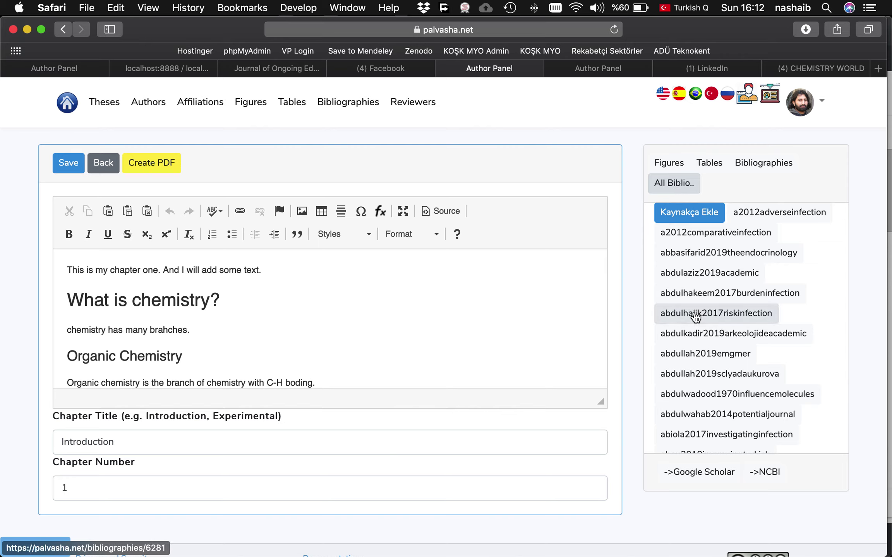
scroll(730, 367, down, 1)
scroll(731, 367, down, 20)
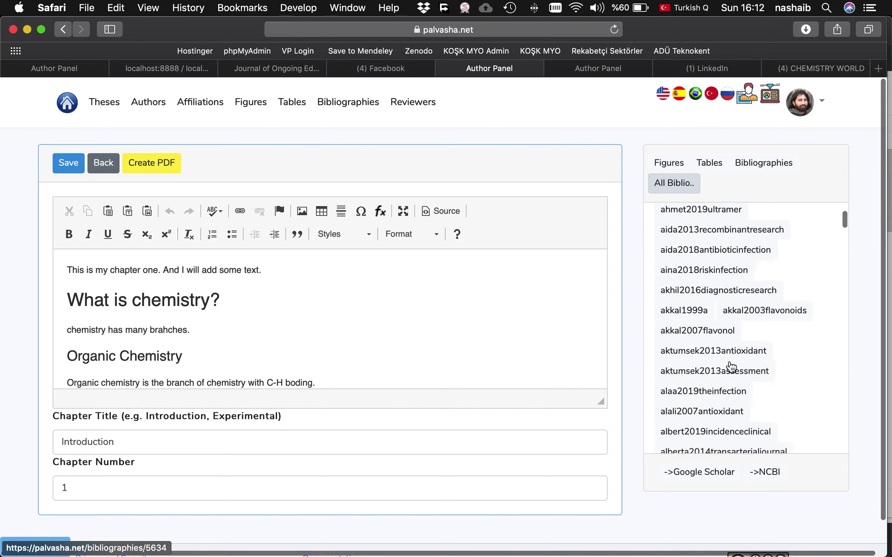
scroll(716, 381, down, 20)
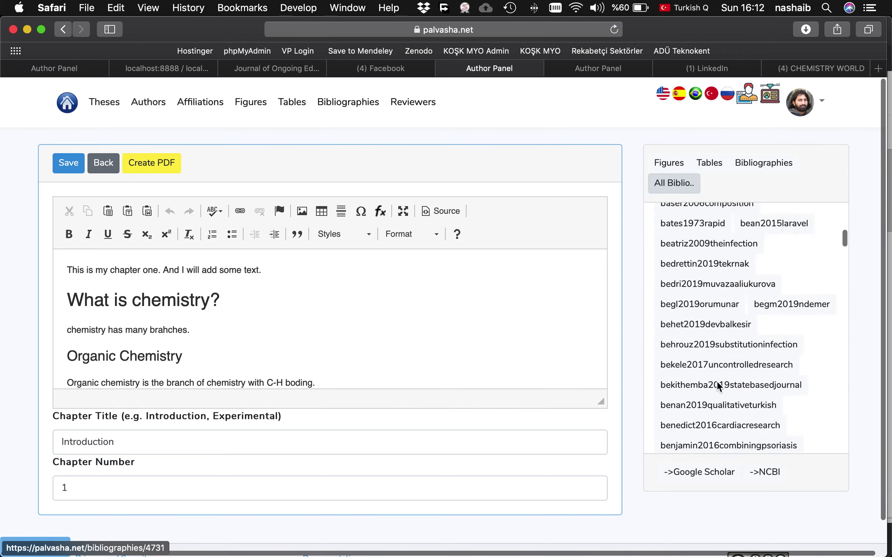
- Add the line "slkskl dfjlksdfjlsdkfjdljkfddfs" below the table 1 link and insert the birgl2019aerobksportif bibliography address on the line beneath it
click(342, 329)
scroll(342, 329, down, 4)
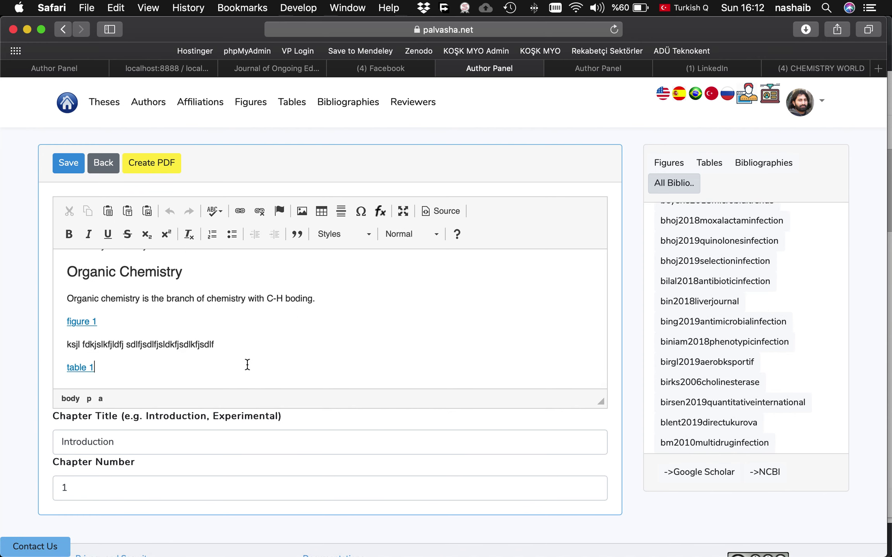
key(Return)
text(slkskl dfjlksdfjlsdkfjdljkfddfs)
key(Return)
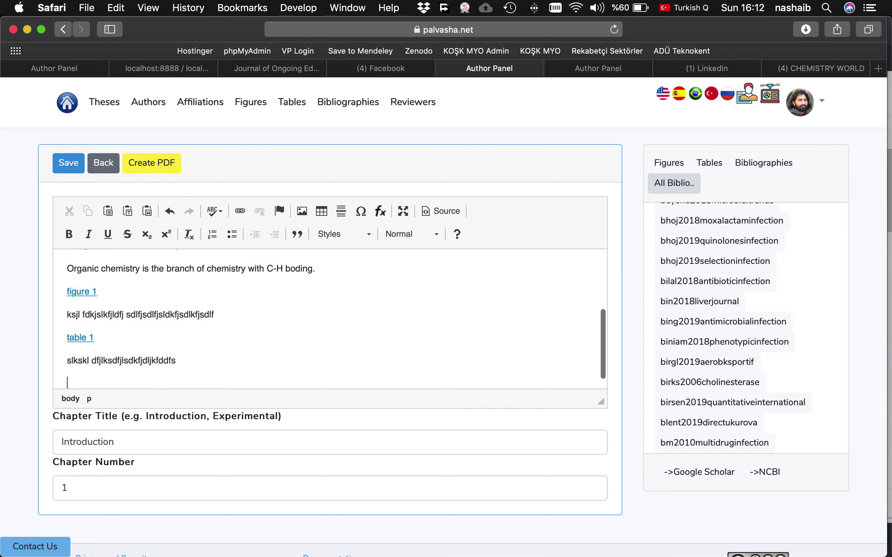
drag(706, 363, 138, 378)
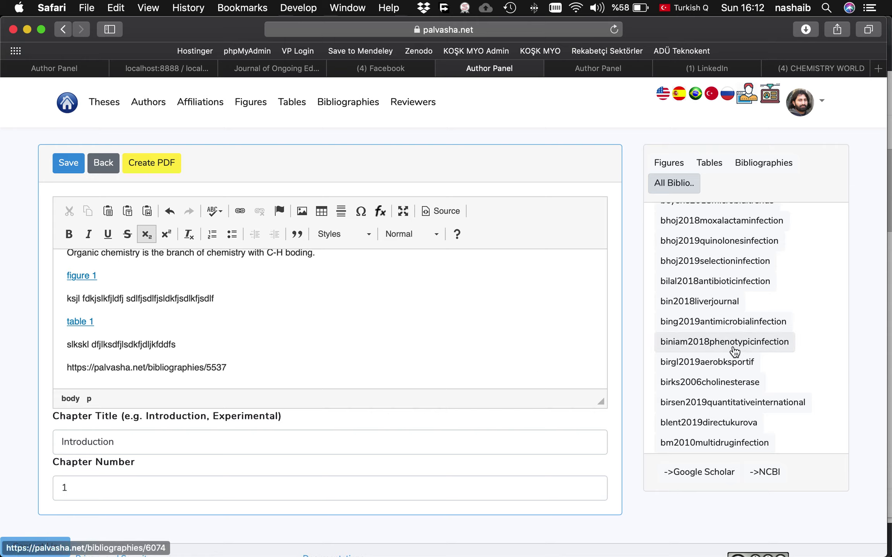
drag(231, 367, 62, 367)
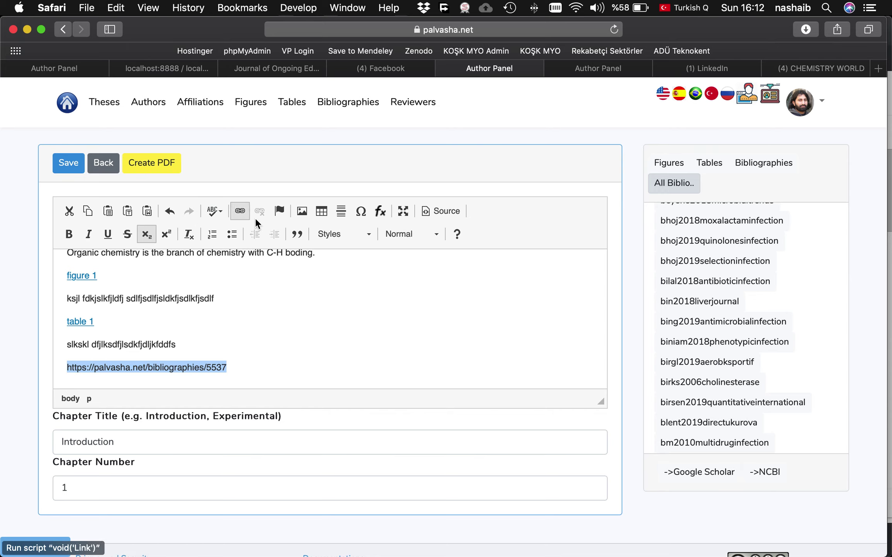
click(240, 212)
click(333, 274)
key(super+a)
key(super+c)
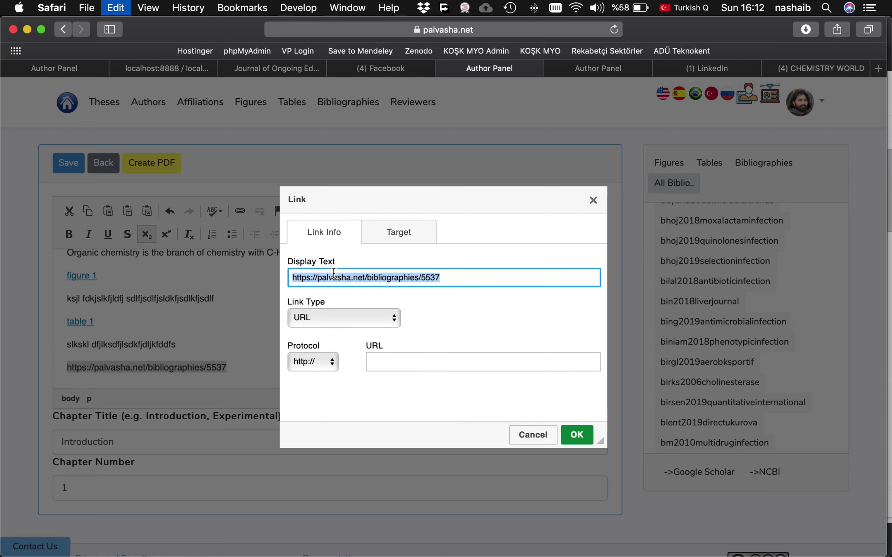
key(BackSpace)
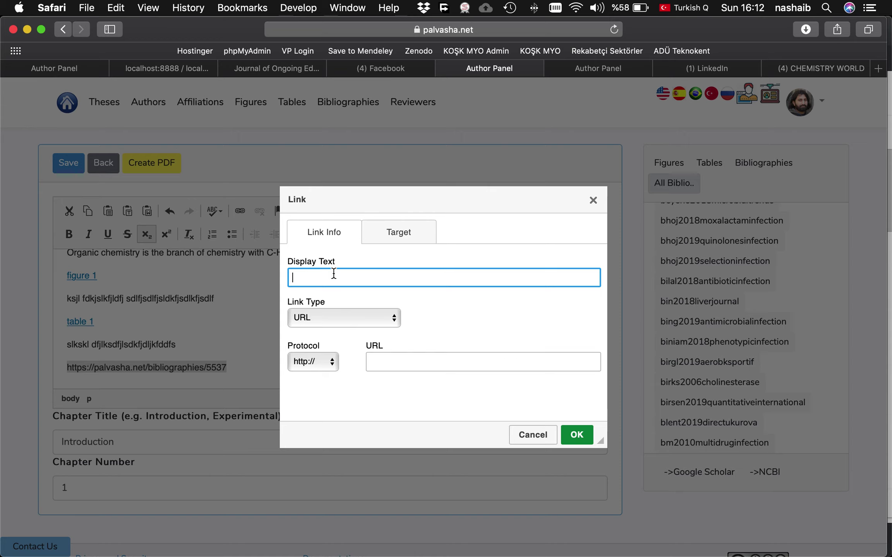
click(405, 369)
key(super+v)
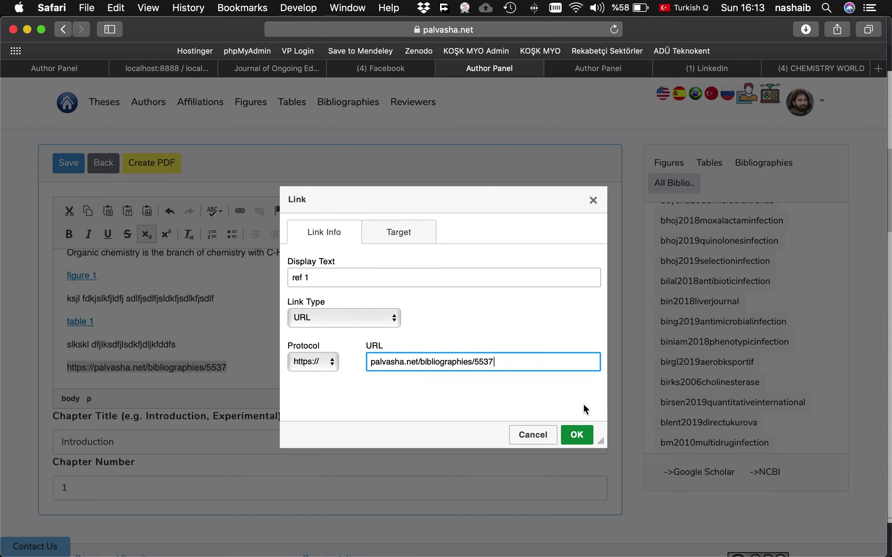
click(576, 434)
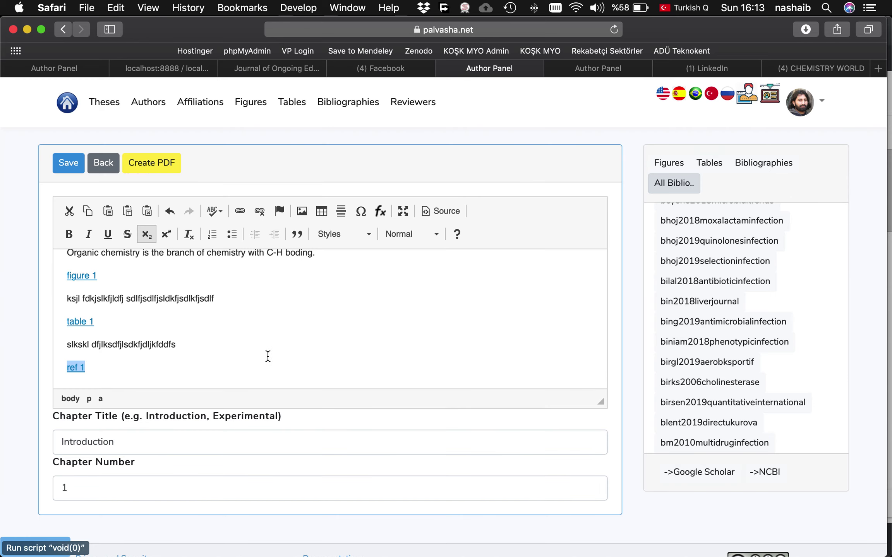
- Save the Introduction chapter with the new reference and create the thesis PDF again
click(72, 163)
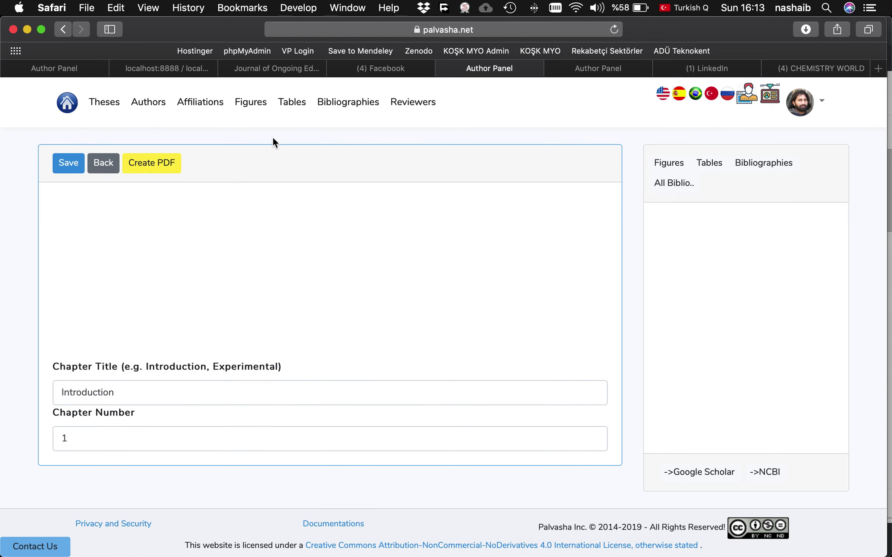
click(598, 70)
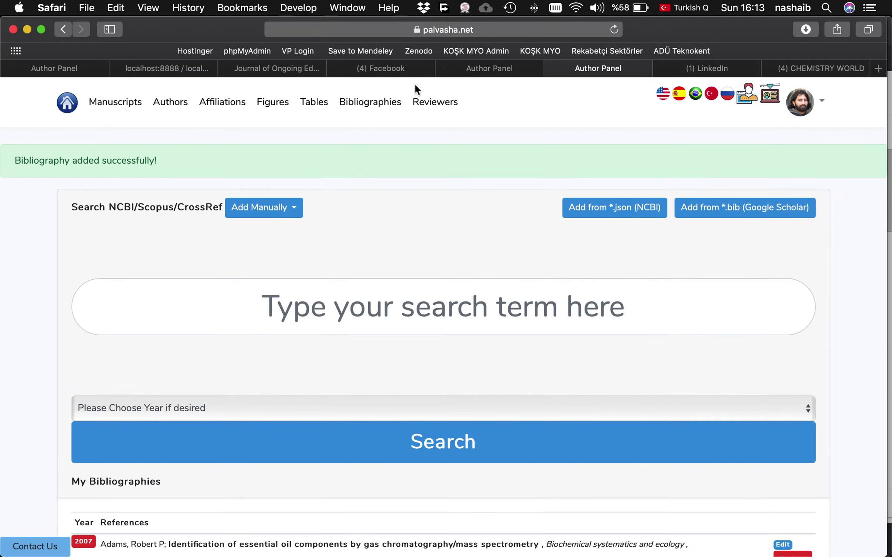
click(501, 68)
click(169, 156)
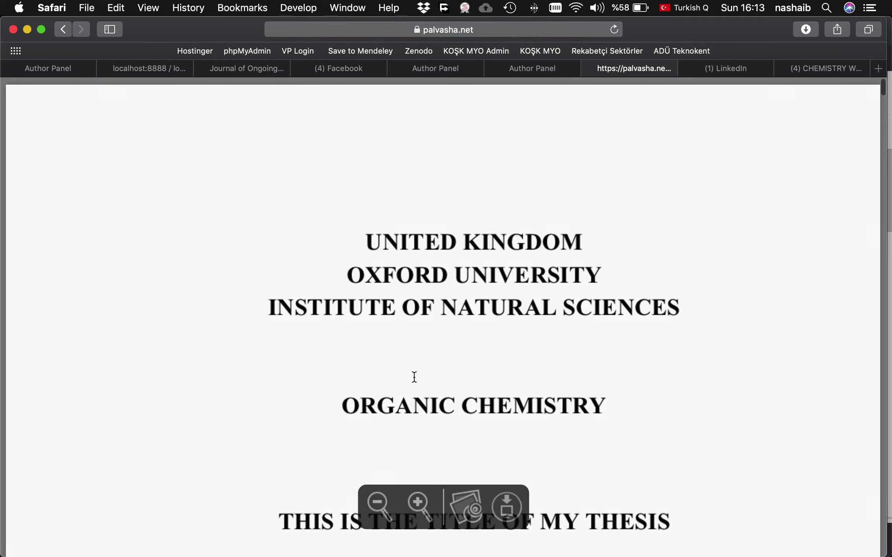
- Examine the PDF's Table of Contents, the citation below Table 1.1 and the References page, and return to the chapter editor
scroll(394, 418, down, 20)
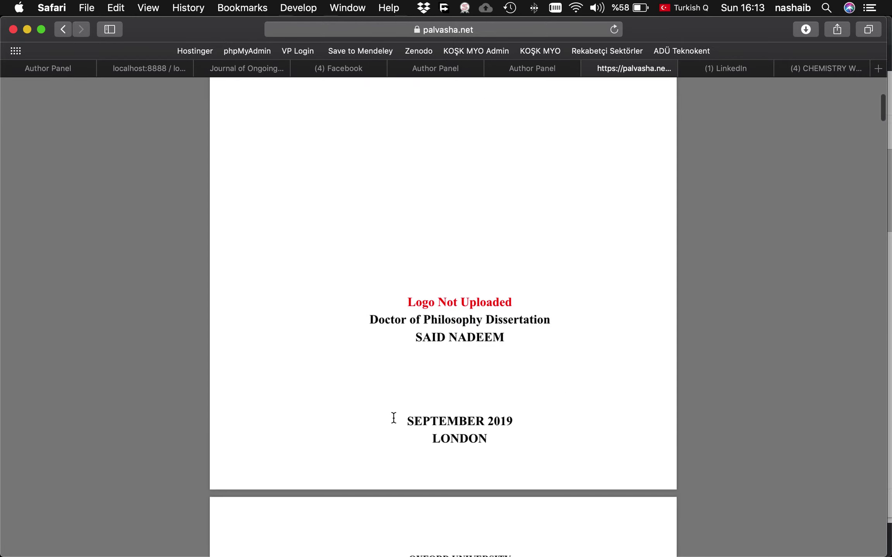
scroll(393, 417, down, 20)
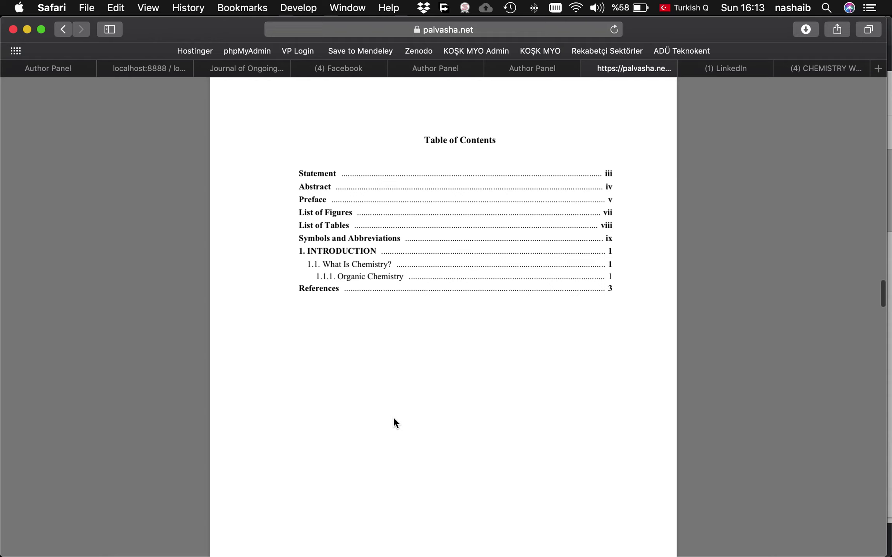
scroll(393, 417, down, 20)
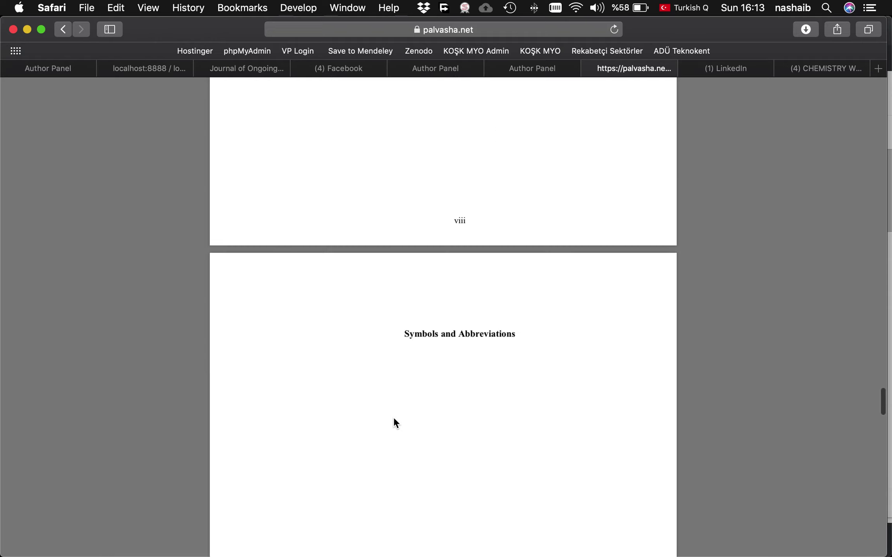
scroll(393, 417, down, 10)
scroll(393, 416, down, 10)
scroll(393, 419, down, 2)
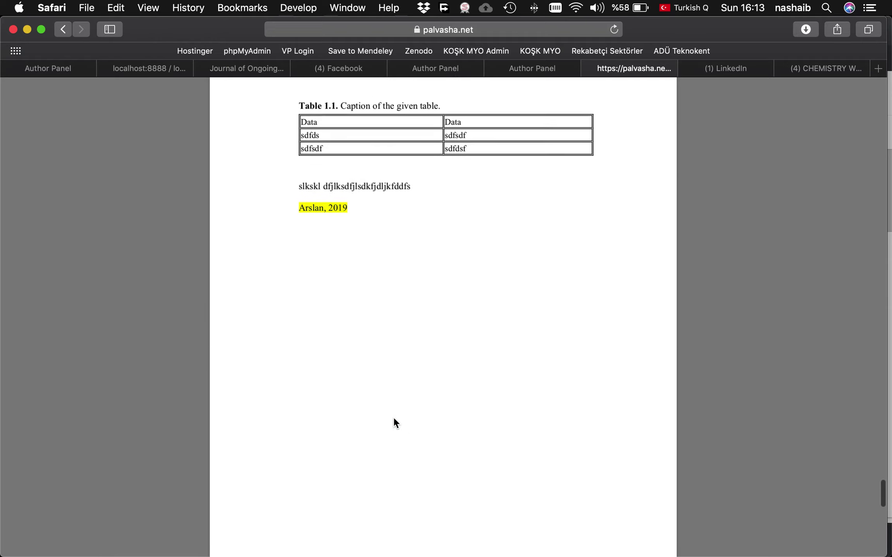
click(305, 215)
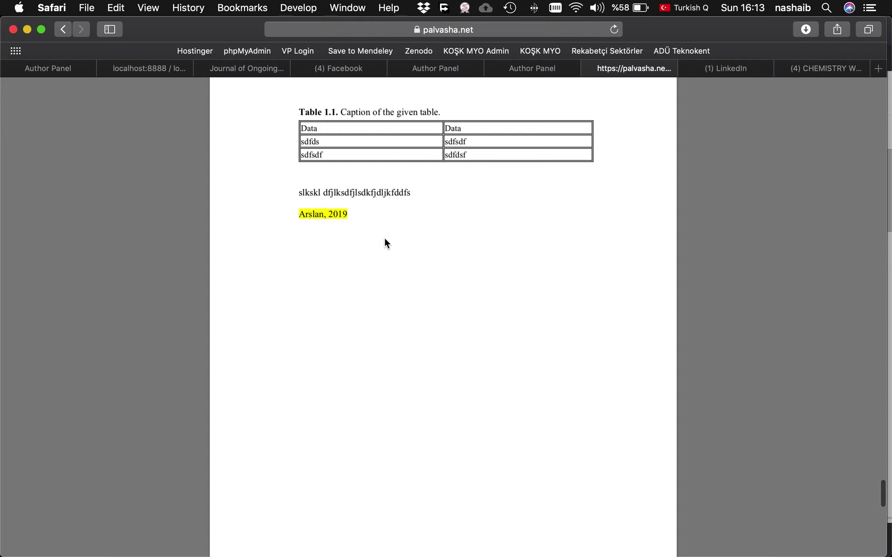
scroll(384, 239, down, 10)
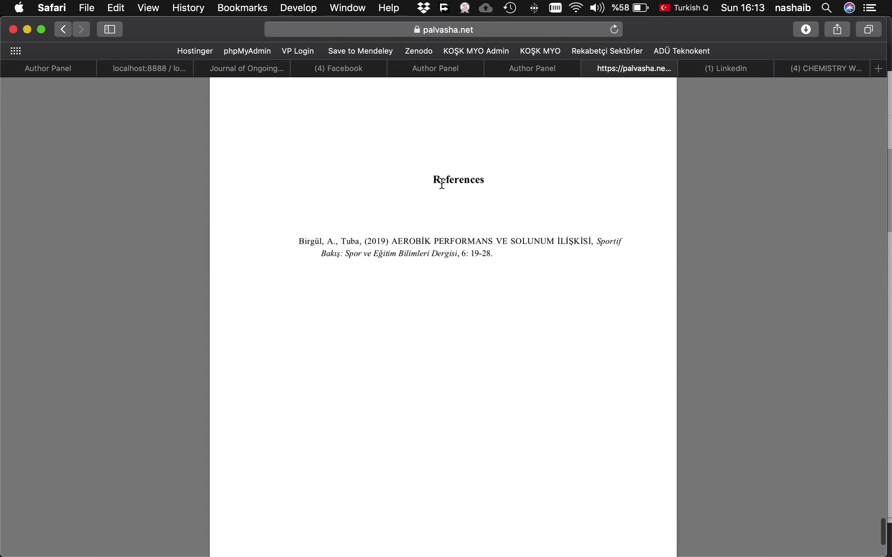
scroll(454, 199, up, 20)
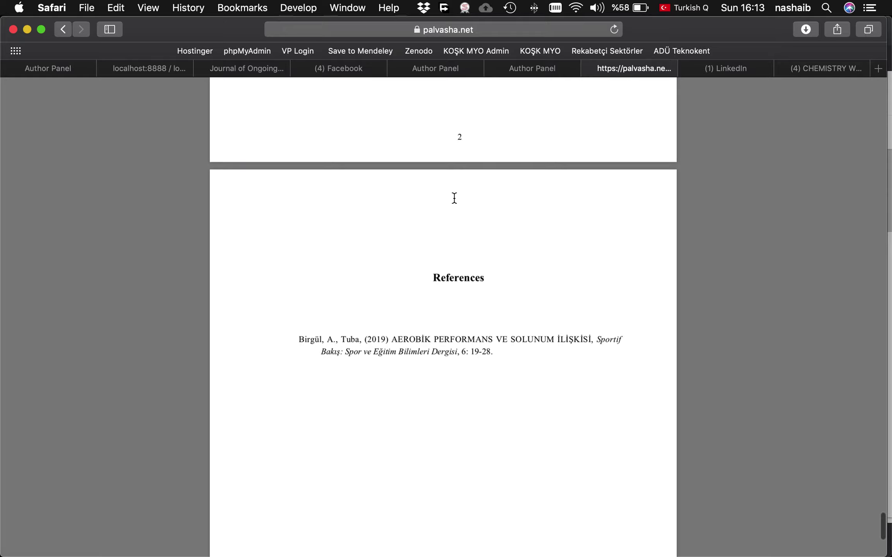
scroll(454, 198, up, 20)
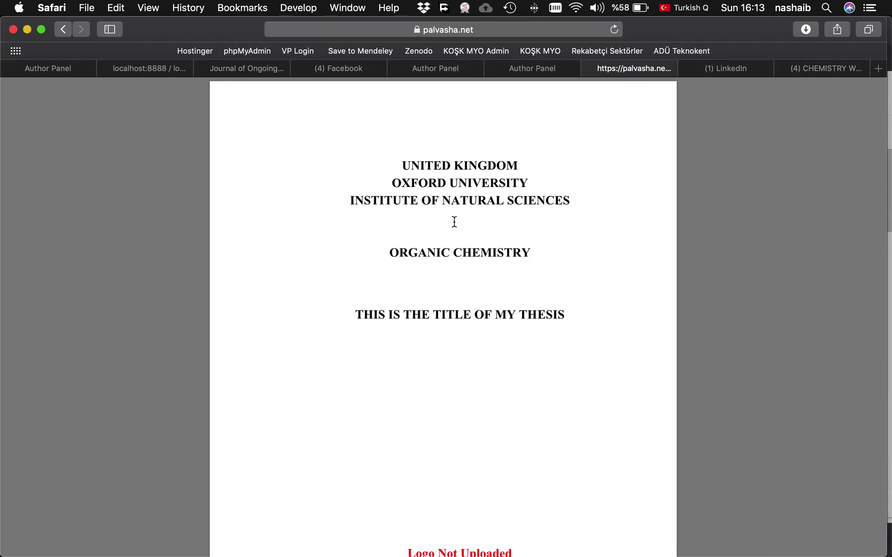
click(590, 68)
click(485, 69)
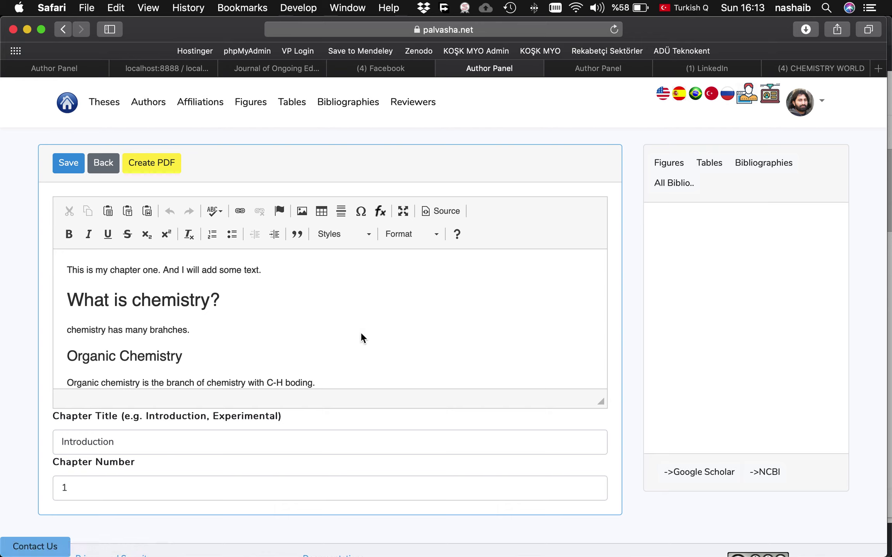
- Apply the Marker style to the "Organic Chemistry" heading and save the Introduction chapter
scroll(361, 338, down, 8)
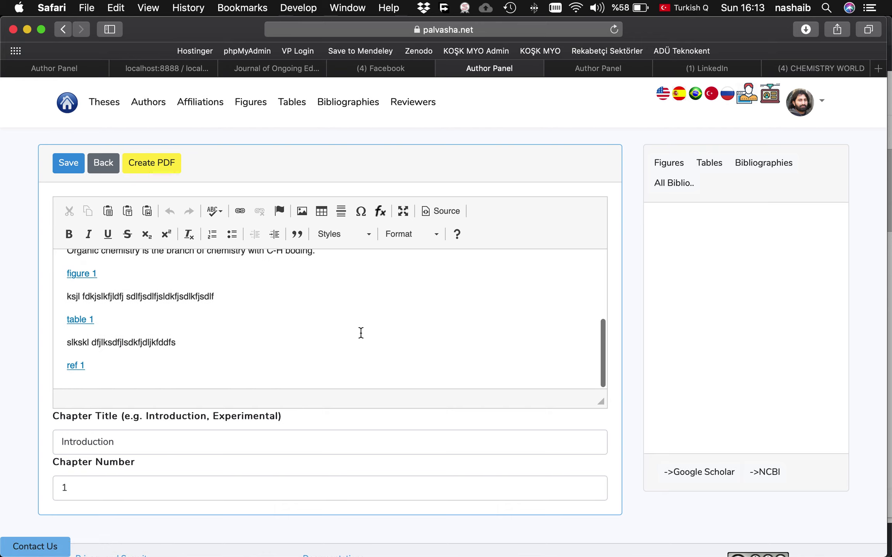
scroll(361, 333, up, 5)
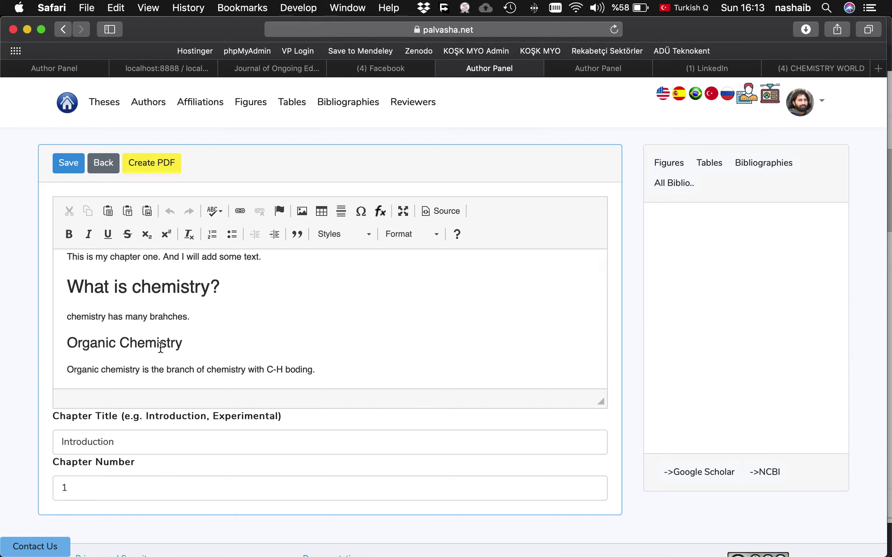
click(193, 340)
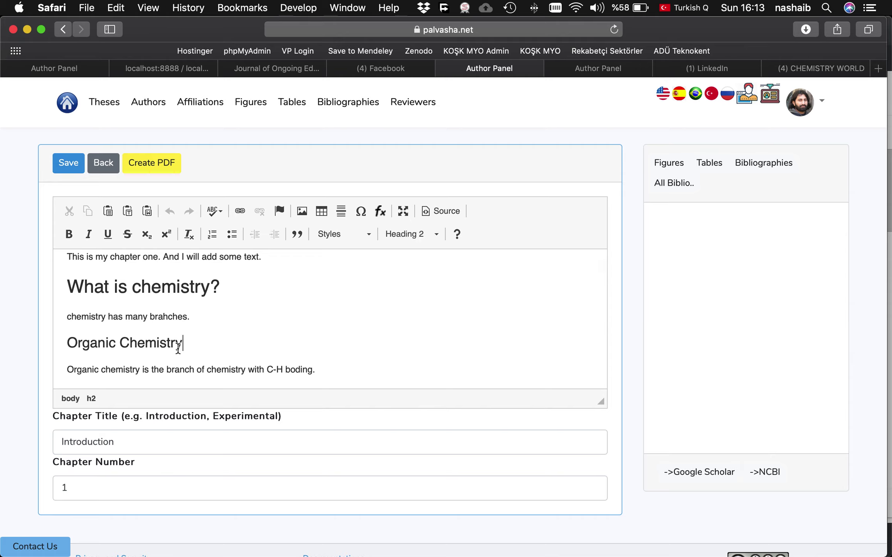
drag(185, 345, 67, 343)
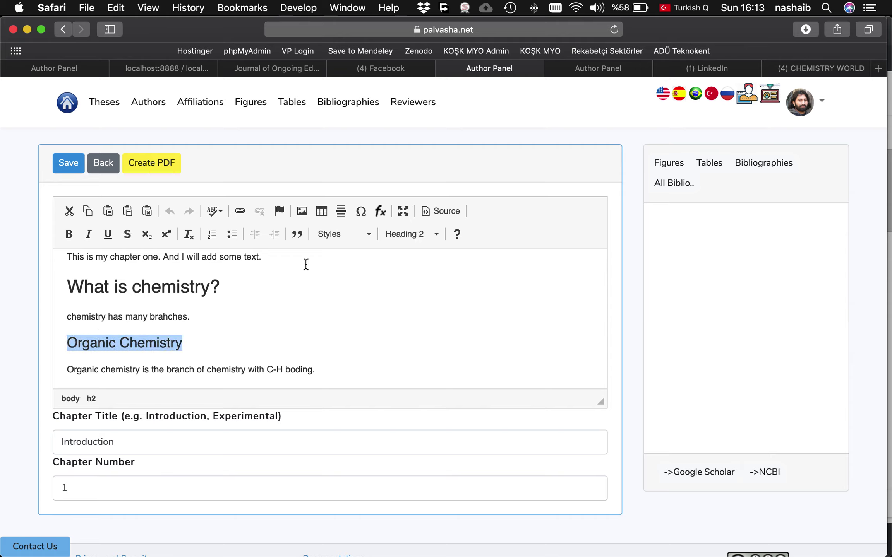
click(436, 235)
click(363, 235)
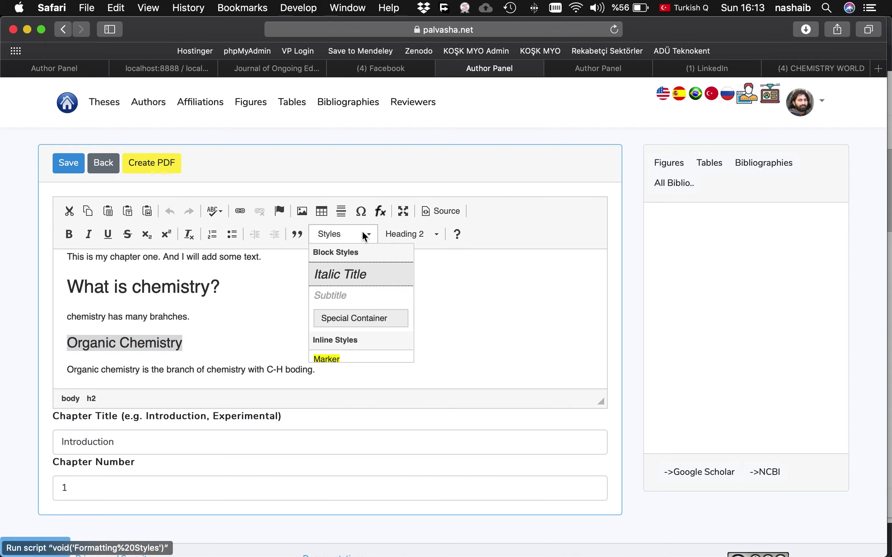
scroll(347, 343, down, 1)
click(331, 343)
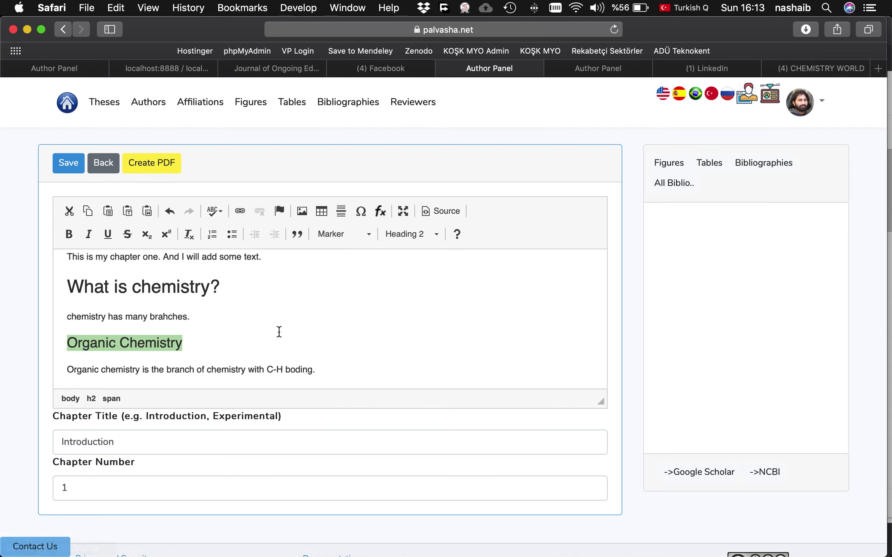
click(68, 163)
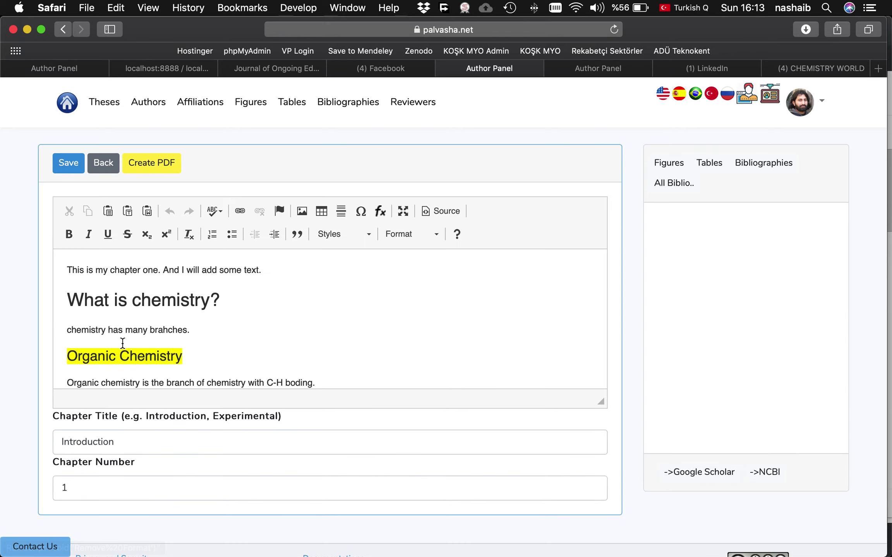
- Add the sentence "Physical Chemistry is the branch of chemsitry." to the end of the chapter's first paragraph
scroll(187, 319, down, 5)
scroll(188, 318, up, 5)
click(270, 271)
text(P)
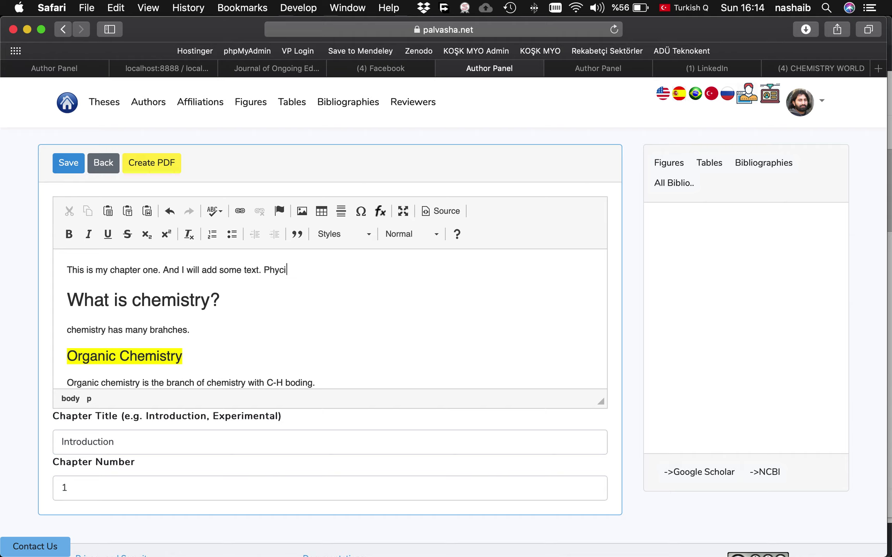
text(hysical Chemistry is the branch of chemsitry.)
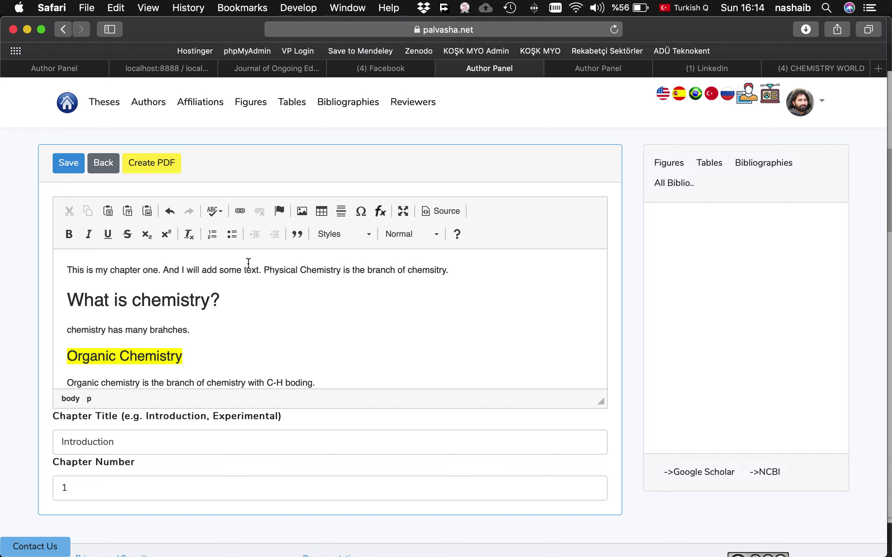
- Apply the Marker style to "Physical Chemistry" in the first paragraph and save the chapter
drag(264, 269, 341, 268)
click(364, 235)
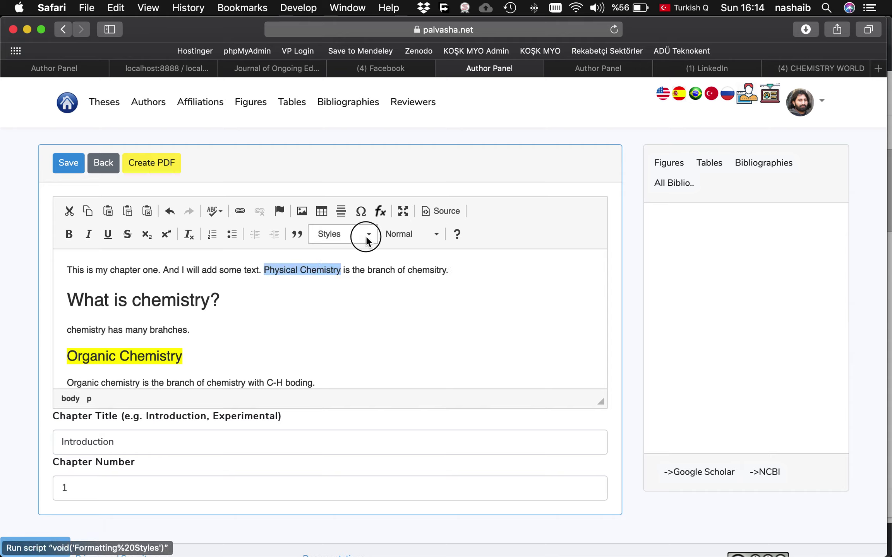
click(335, 360)
click(270, 313)
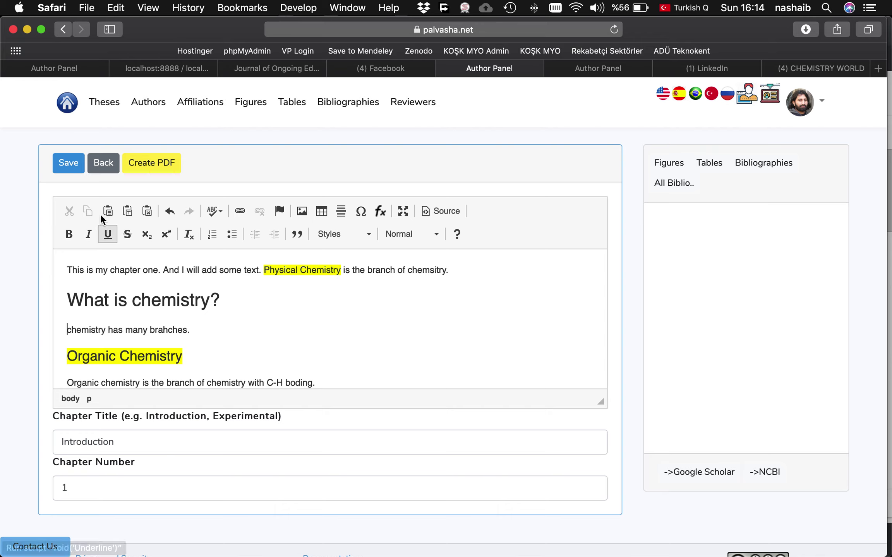
click(73, 164)
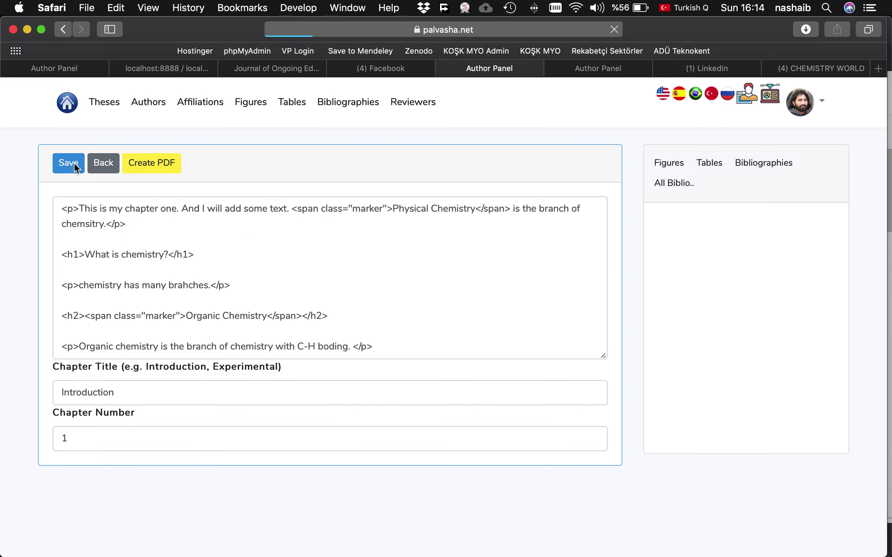
click(154, 167)
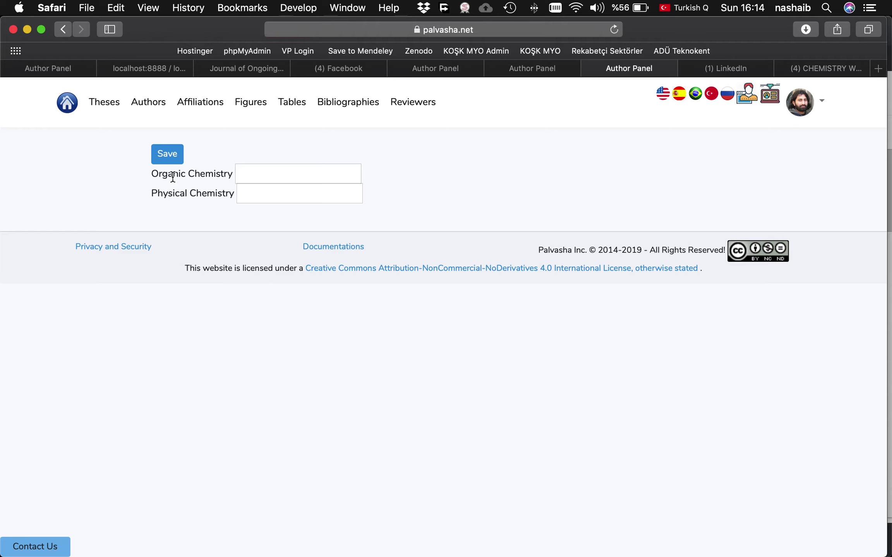
click(246, 173)
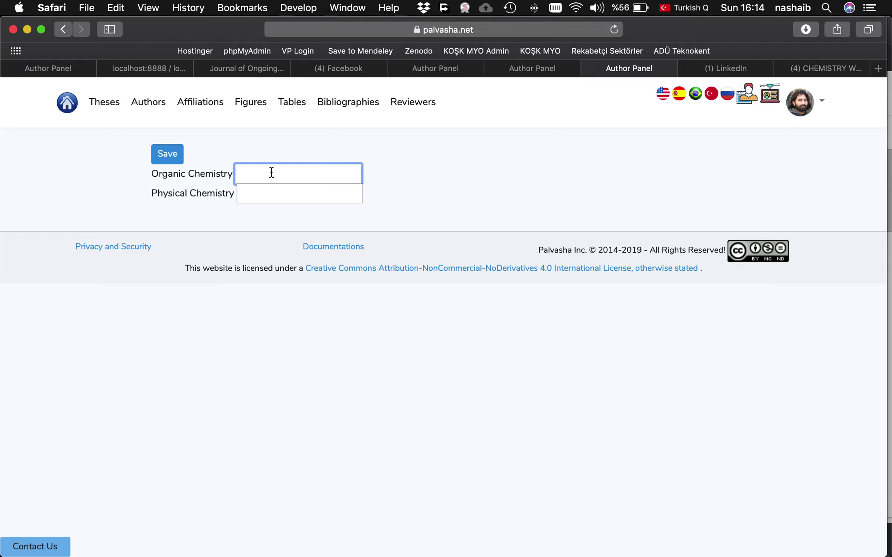
text(Org. Chem.)
click(290, 197)
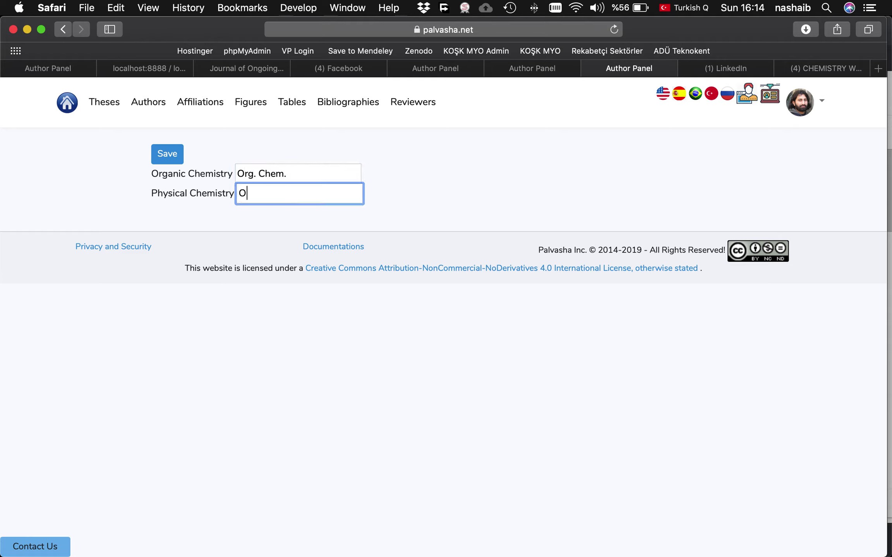
text(Ohysi)
key(BackSpace)
key(BackSpace)
key(BackSpace)
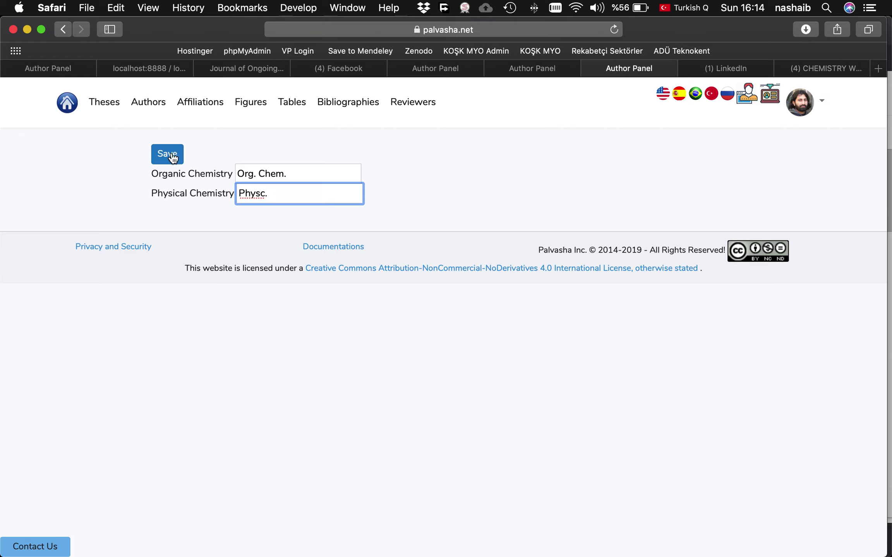
click(588, 69)
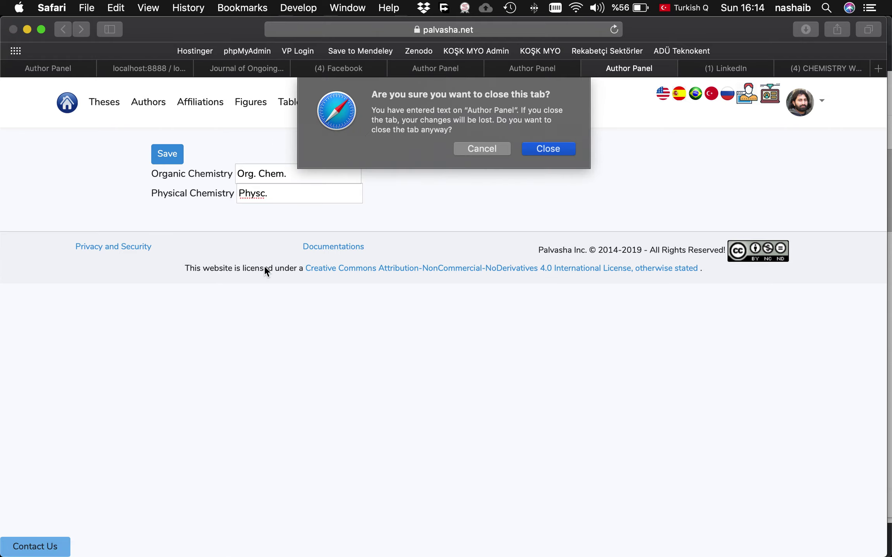
click(564, 148)
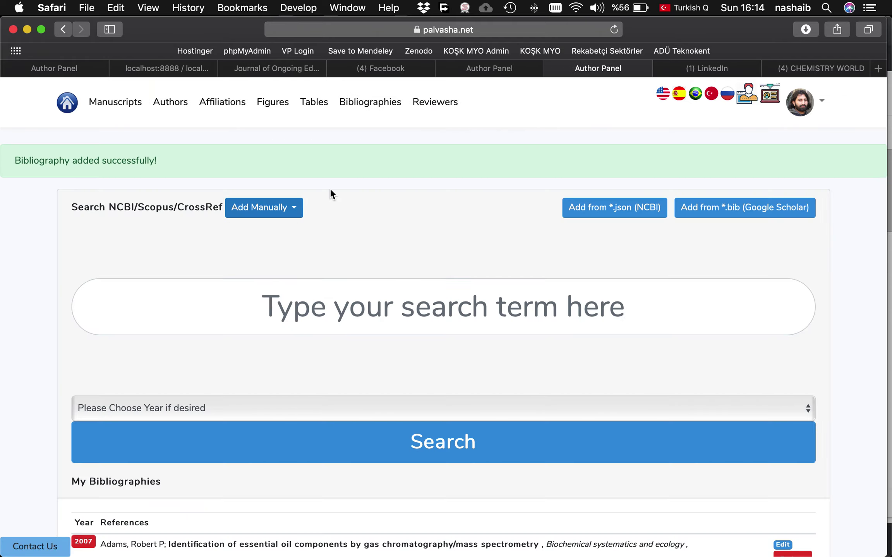
- Return to the chapter editor and remove the Marker style from "Physical Chemistry" and the "Organic Chemistry" heading
click(493, 70)
drag(266, 268, 346, 267)
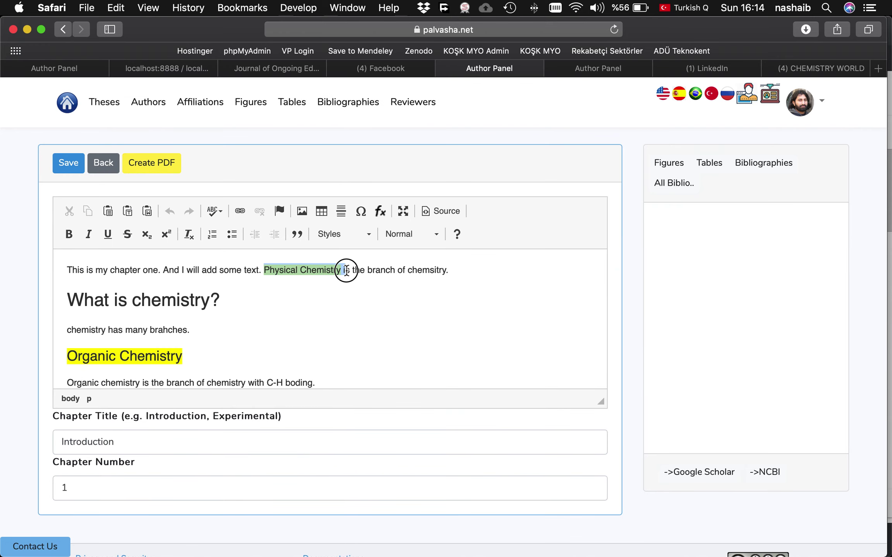
click(367, 237)
click(335, 360)
click(138, 355)
drag(193, 352, 68, 354)
click(349, 239)
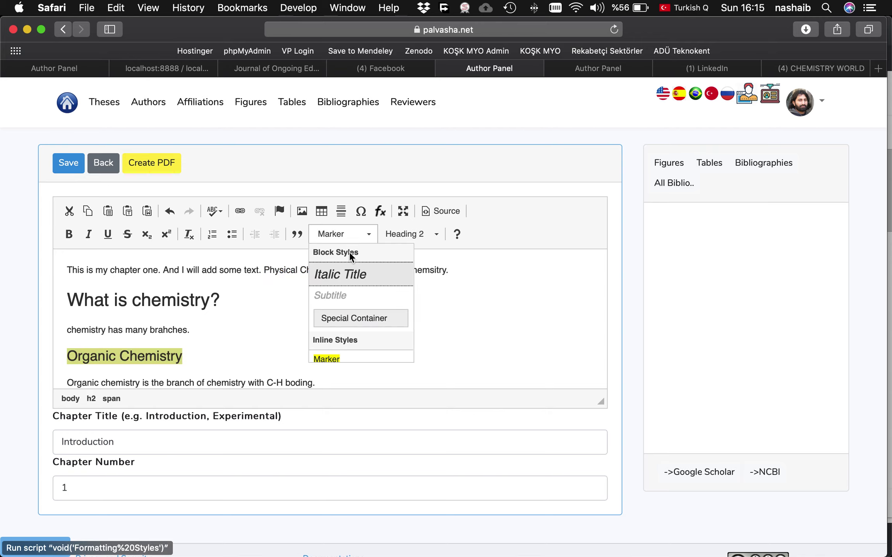
click(332, 359)
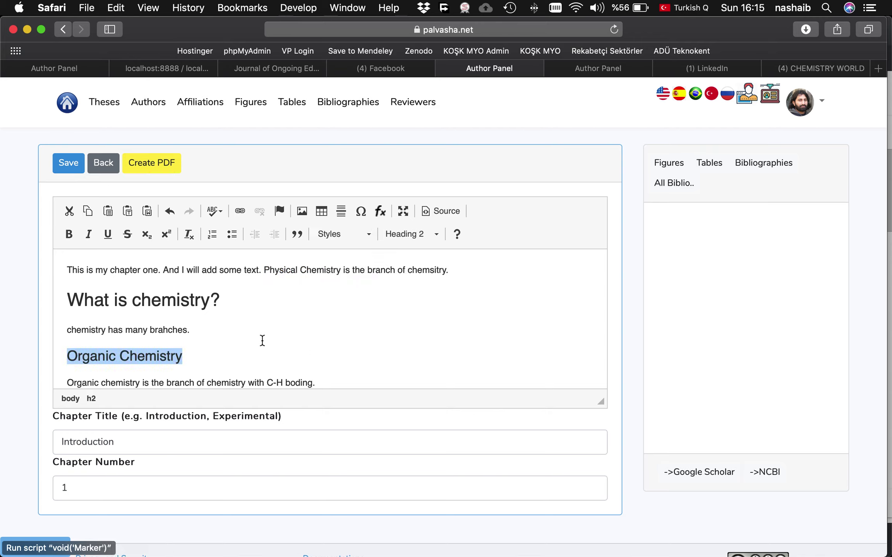
- Add "(Phys. Chem.)" after "Physical Chemistry" in the first paragraph and "(Org. Chem.)" after the "Organic Chemistry" heading text
click(344, 271)
text(() )
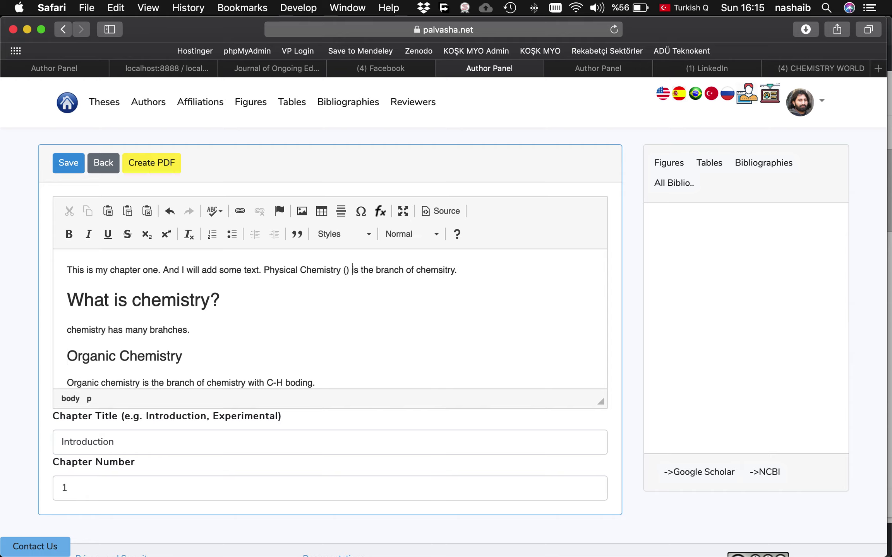
text(Phys)
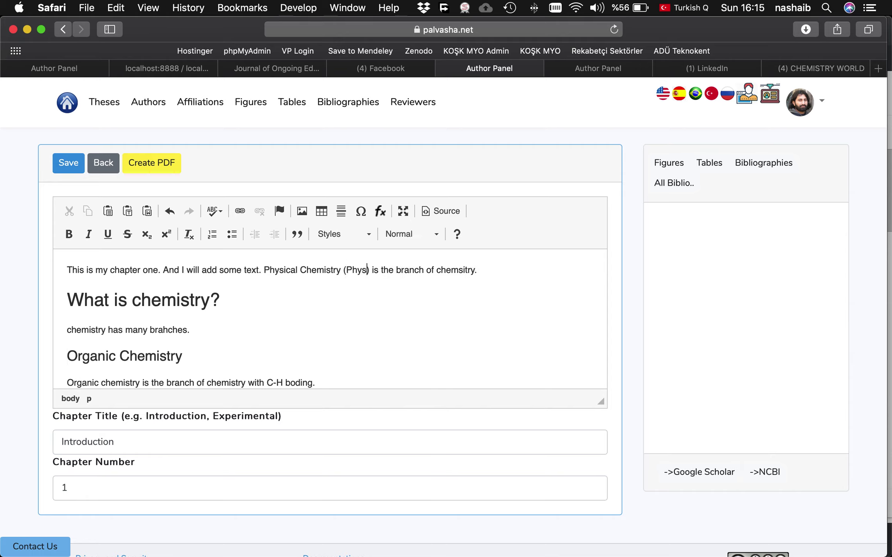
text(. Chem.)
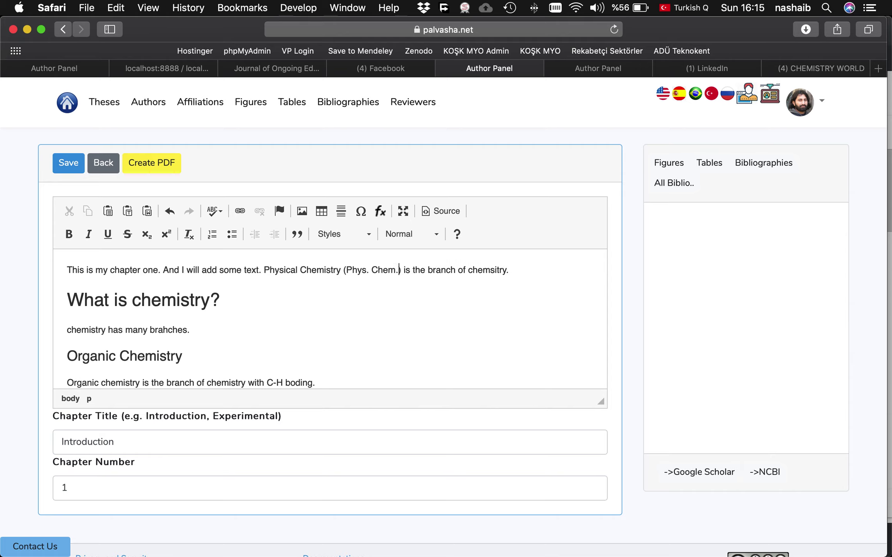
click(201, 356)
text(())
text(Org. Chem.)
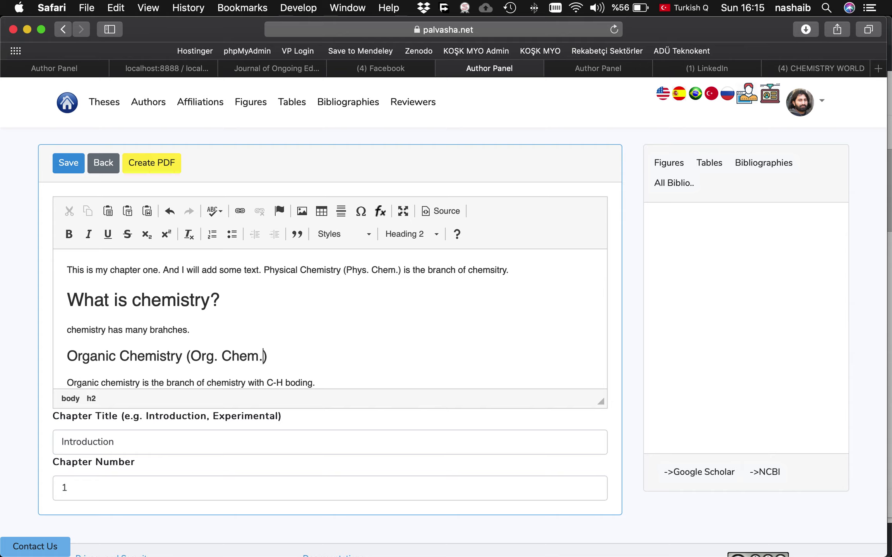
- Apply the Marker style to the abbreviations "Phys. Chem" and "Org. Chem." inside their parentheses and save the chapter
drag(348, 270, 398, 268)
click(374, 232)
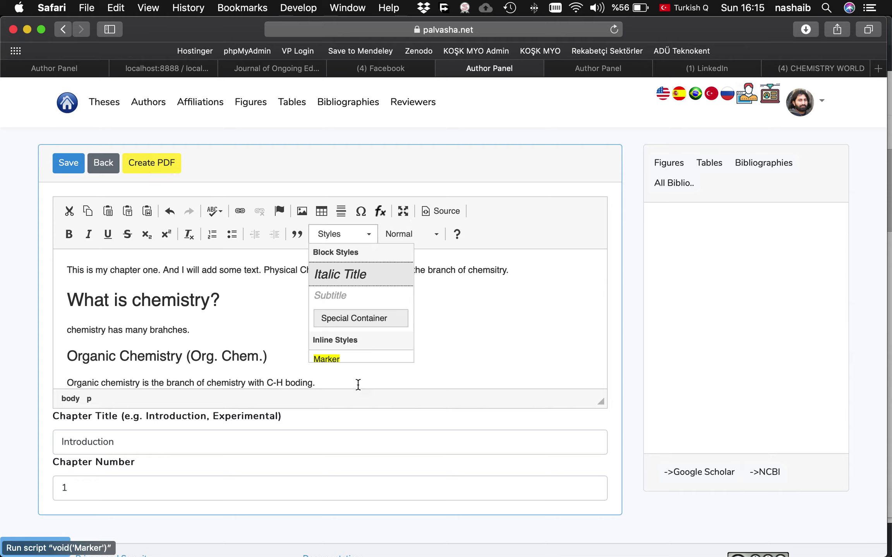
click(325, 359)
drag(191, 356, 262, 355)
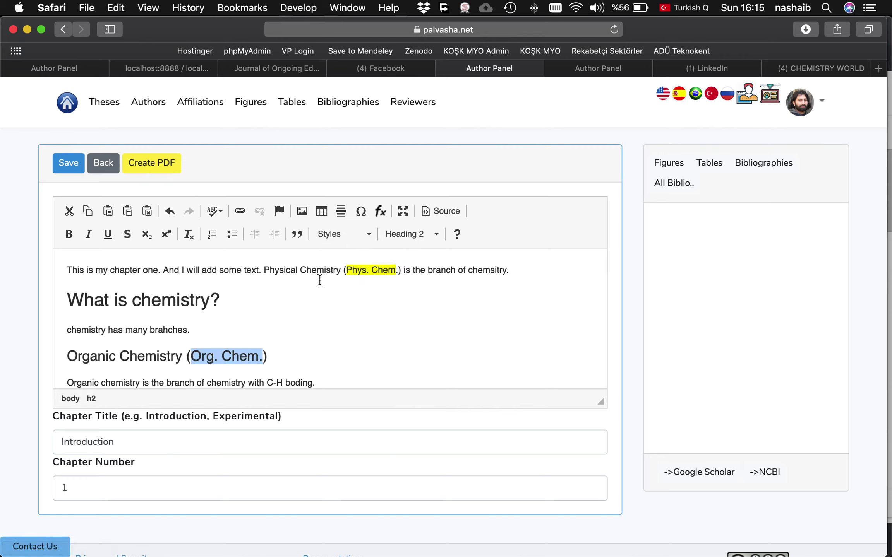
click(365, 234)
click(338, 354)
click(275, 334)
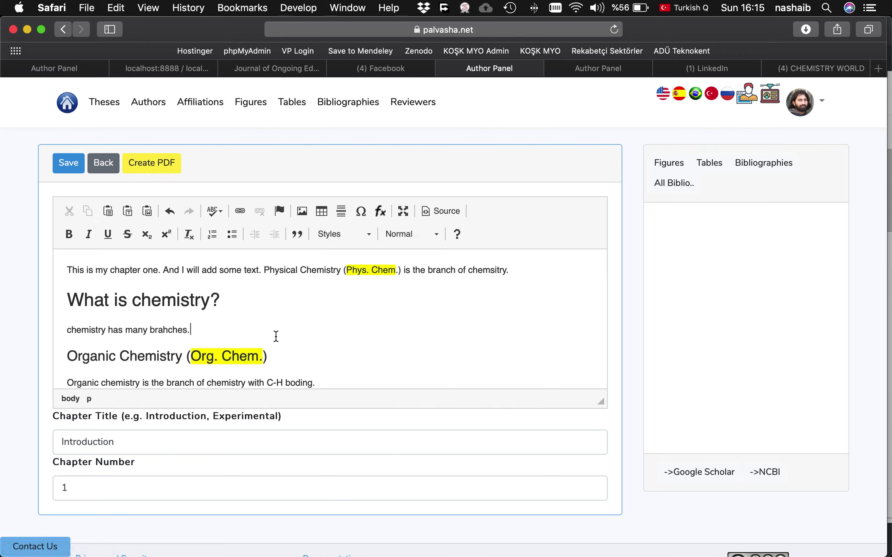
click(69, 163)
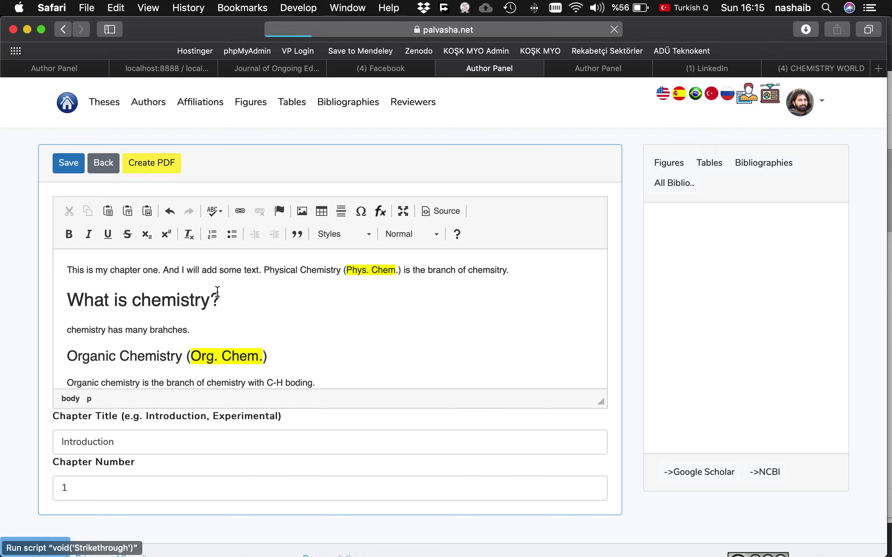
- Start creating the thesis PDF and enter "Organic Chemistry" as the meaning of Phys. Chem
click(141, 162)
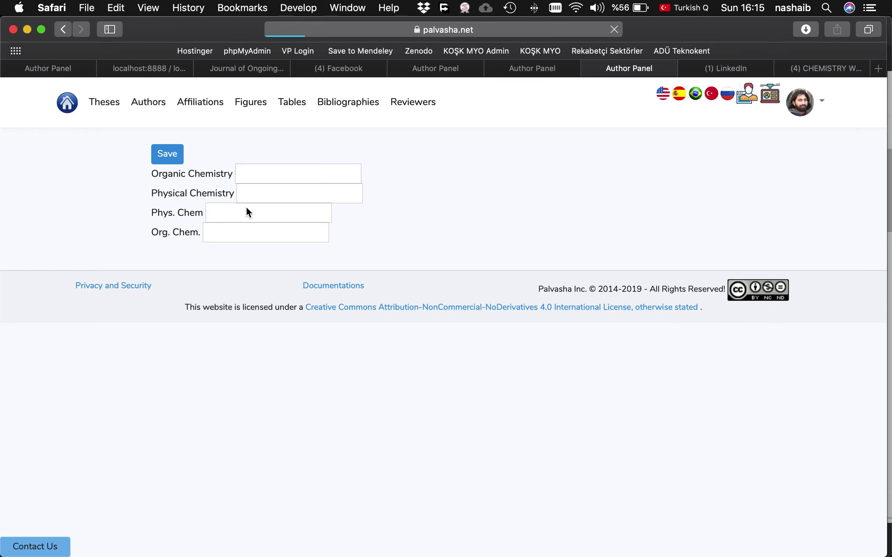
click(263, 174)
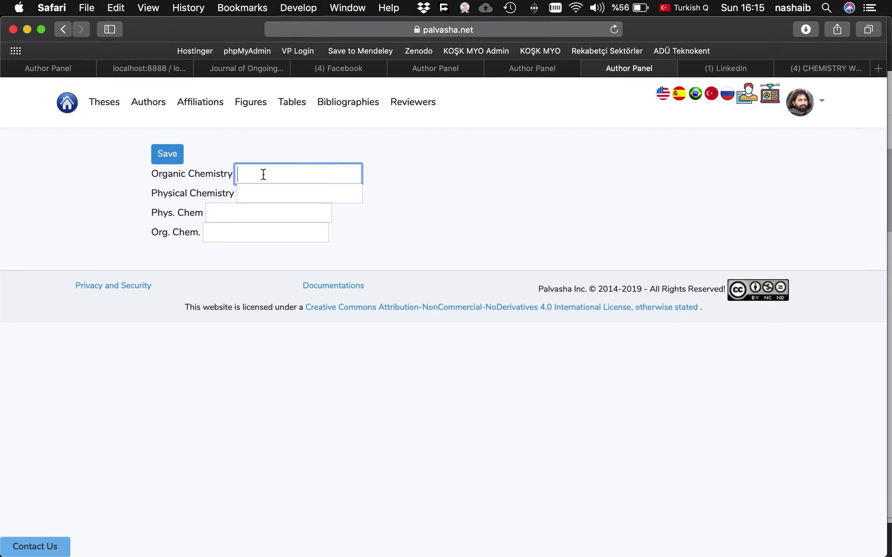
click(254, 212)
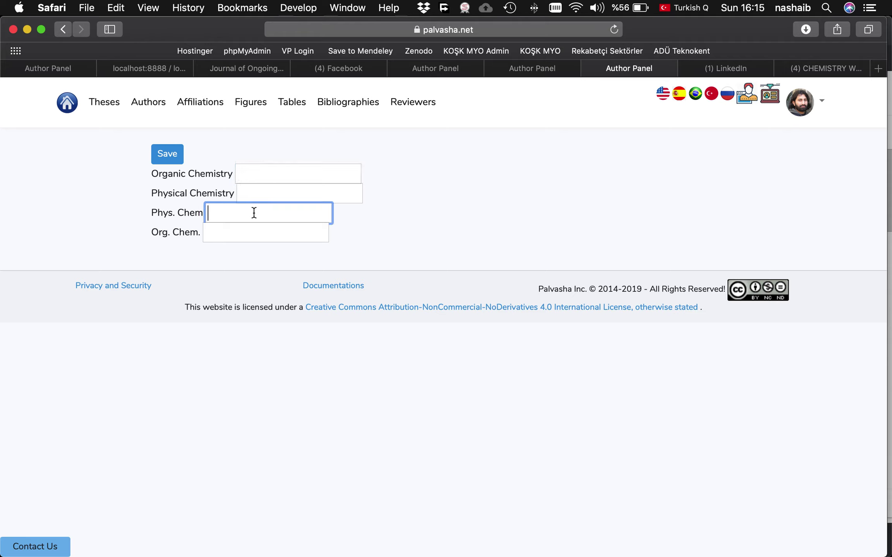
text(P)
key(BackSpace)
text(Organic Chemis)
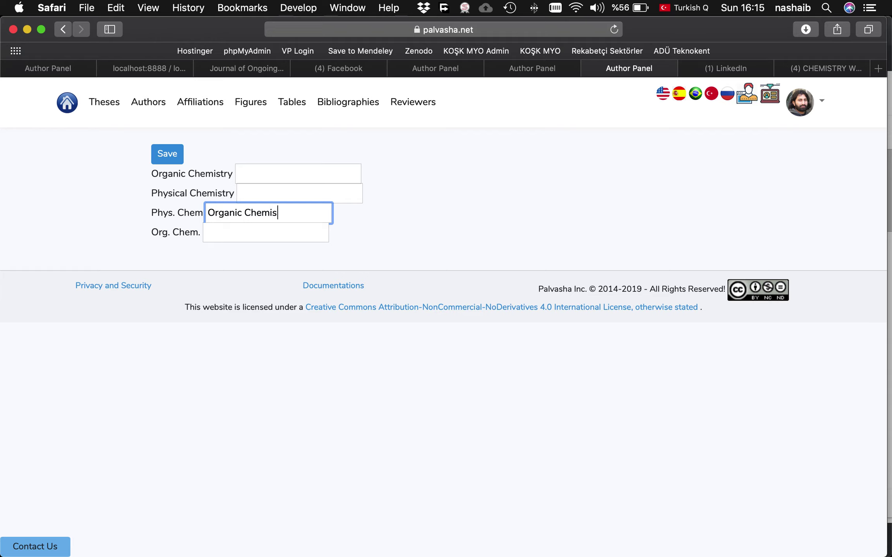
text(try)
- Copy "Organic Chemistry" into the Org. Chem. meaning and change the Phys. Chem meaning to "Physical Chemistry"
click(232, 229)
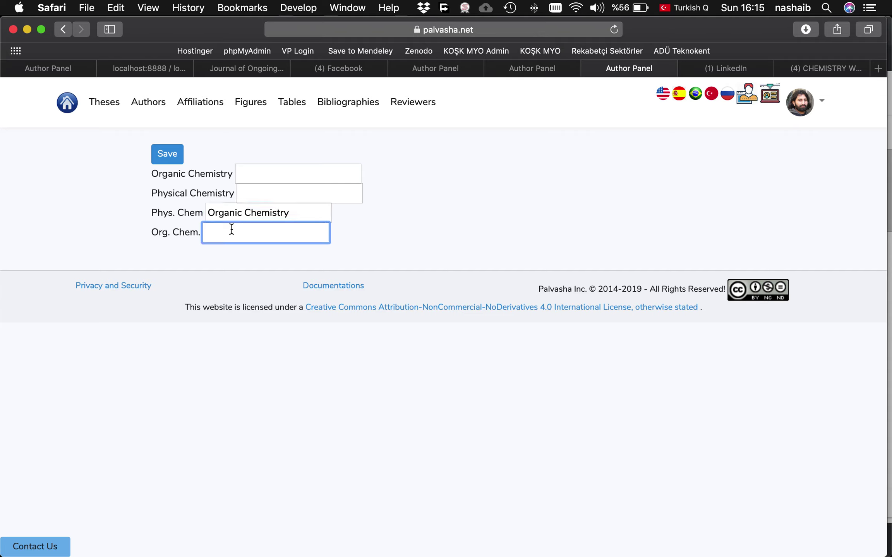
click(239, 212)
key(super+a)
key(super+c)
key(BackSpace)
key(super+v)
click(231, 229)
key(super+v)
click(210, 213)
double_click(211, 213)
text(Physical)
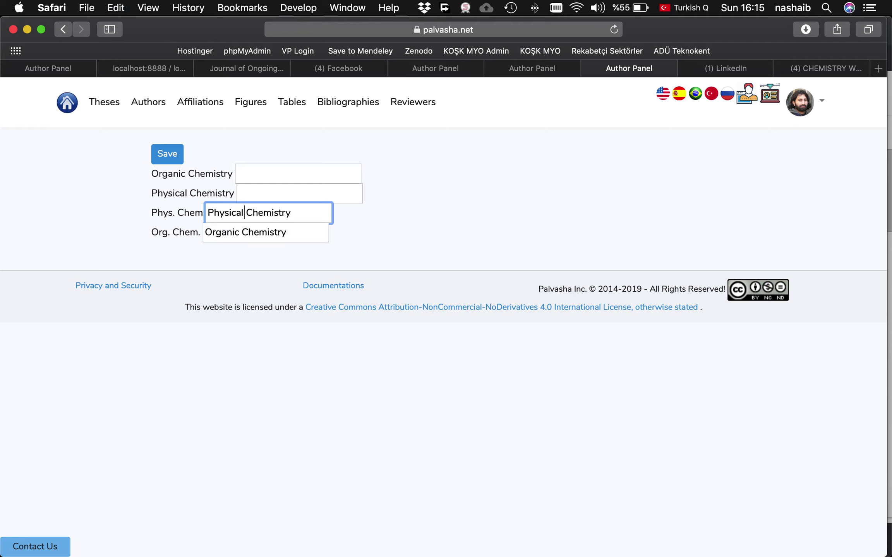
- Save the meanings entered for Phys. Chem and Org. Chem. and request the thesis PDF again
click(165, 157)
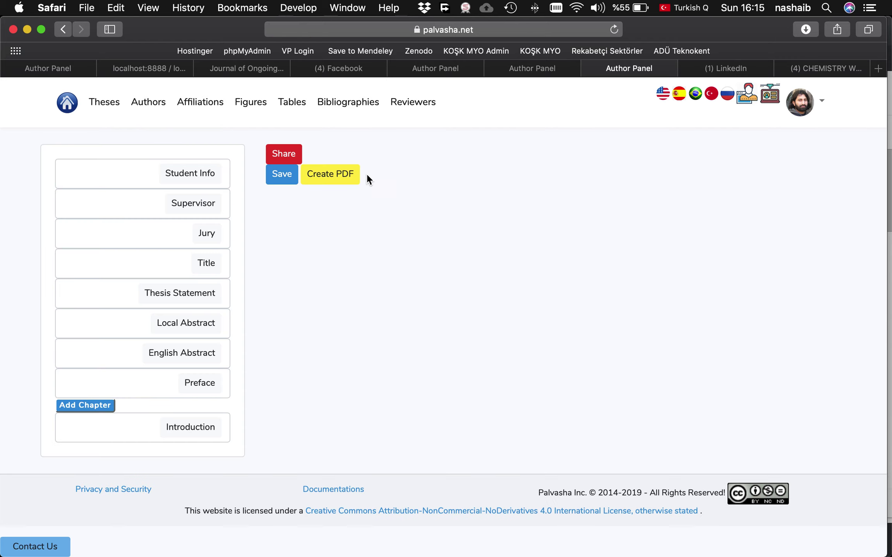
click(330, 177)
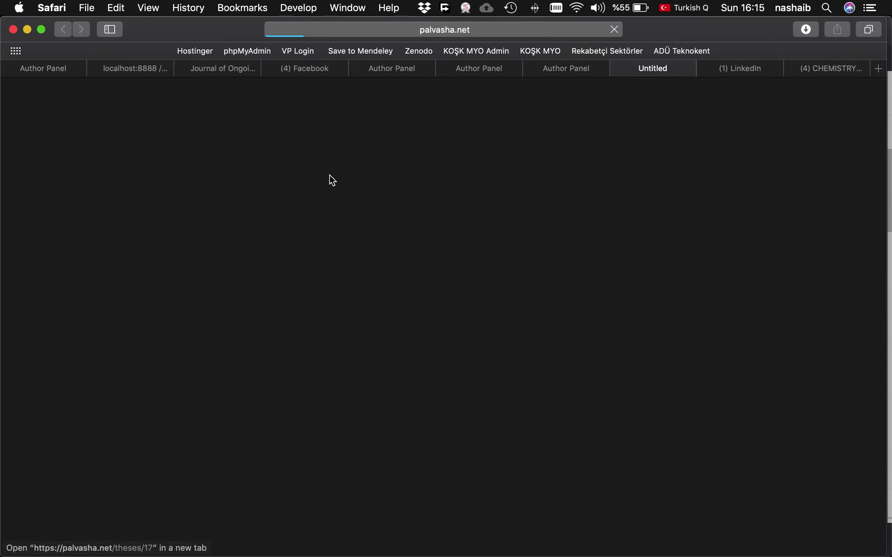
- Enter "Organic Chemistr" as the meaning of Organic Chemistry and "Physic Chem." for Physical Chemistry, and save the abbreviation meanings
click(284, 173)
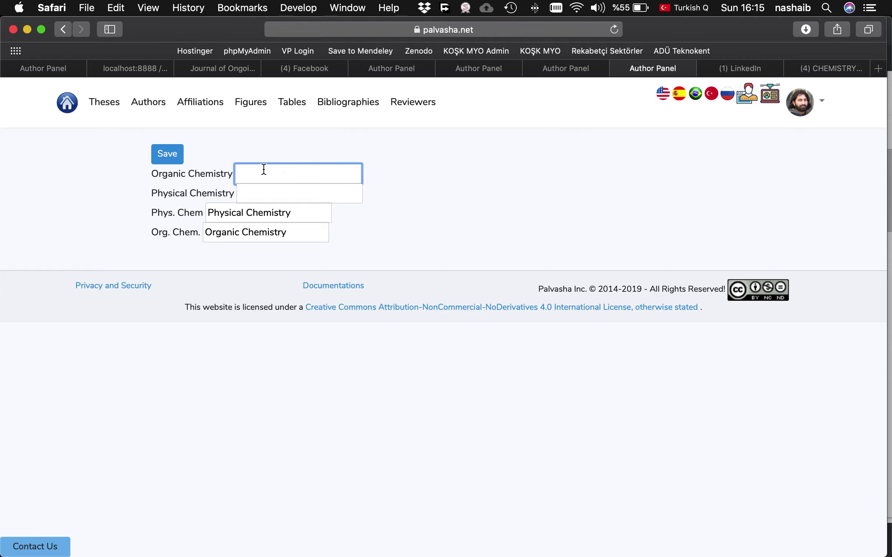
text(Organic Chemistr)
key(Tab)
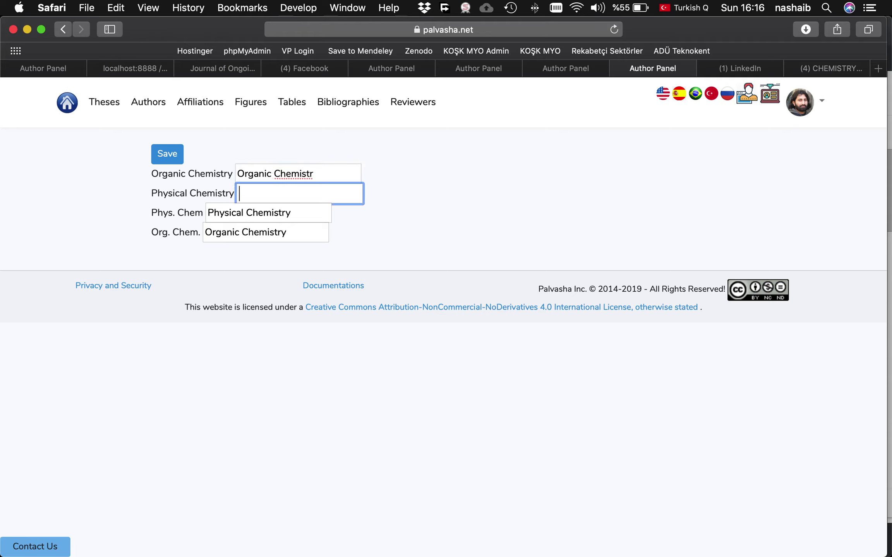
text(Physic Chem.)
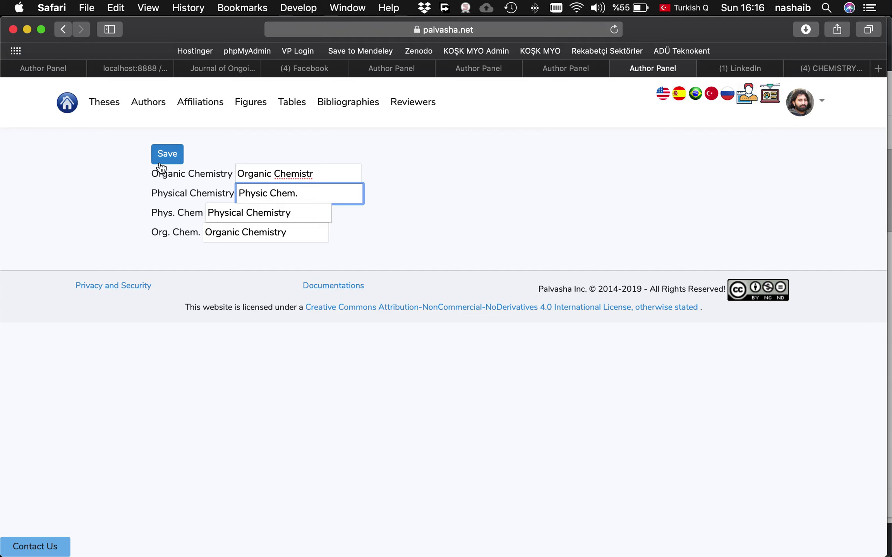
click(173, 154)
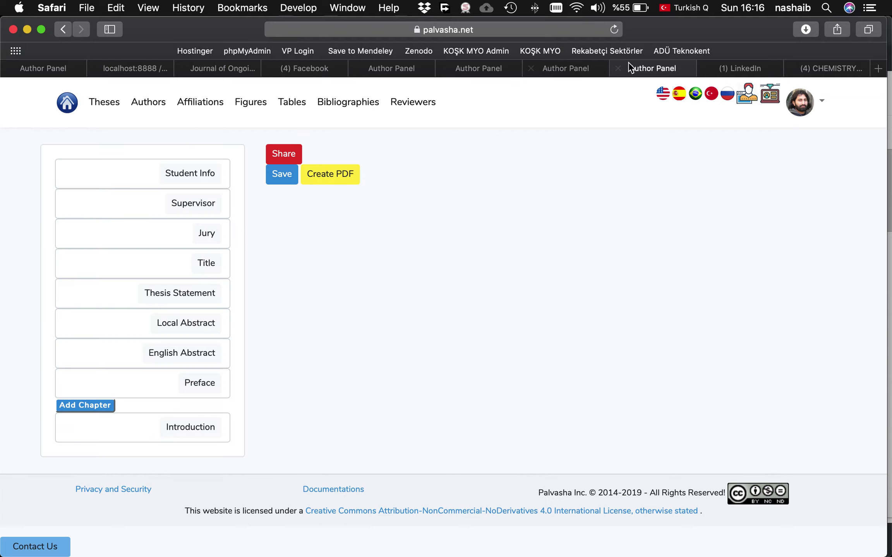
- Close the thesis outline page, return to the Introduction chapter editor and create the thesis PDF from it
click(618, 68)
click(417, 72)
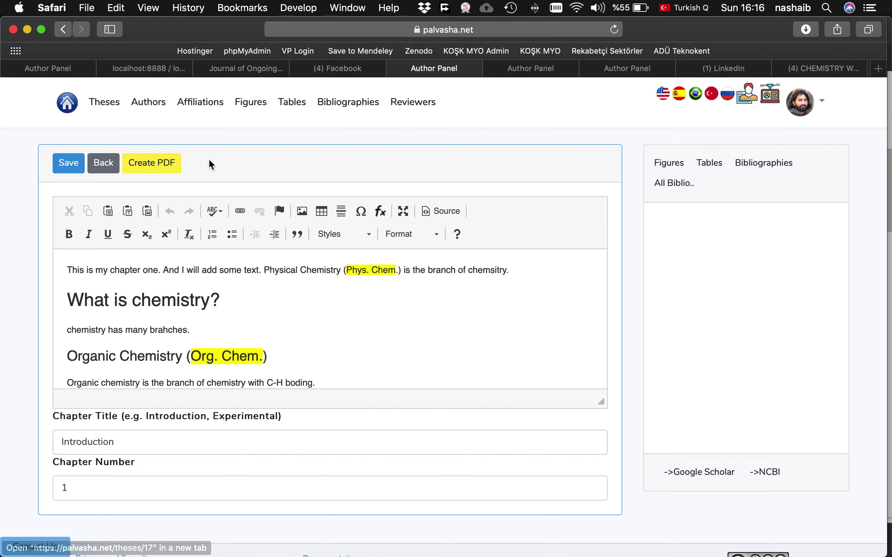
click(164, 174)
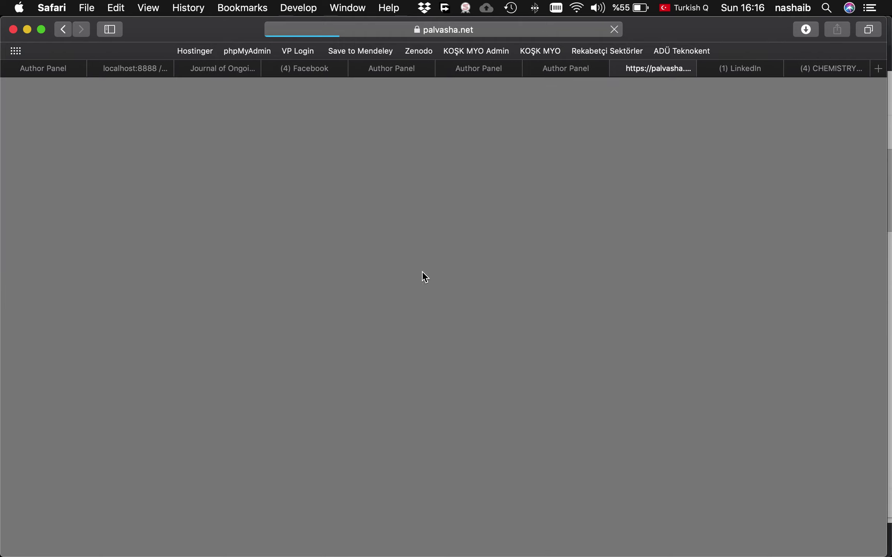
- Examine the generated PDF, including the table of contents, the Symbols and Abbreviations list and the Introduction chapter
scroll(336, 343, down, 15)
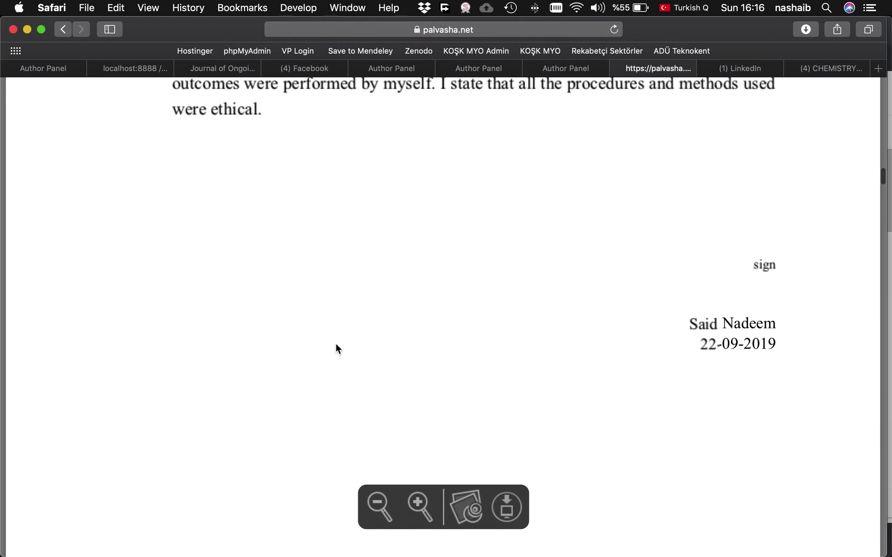
key(super+minus)
scroll(336, 343, down, 20)
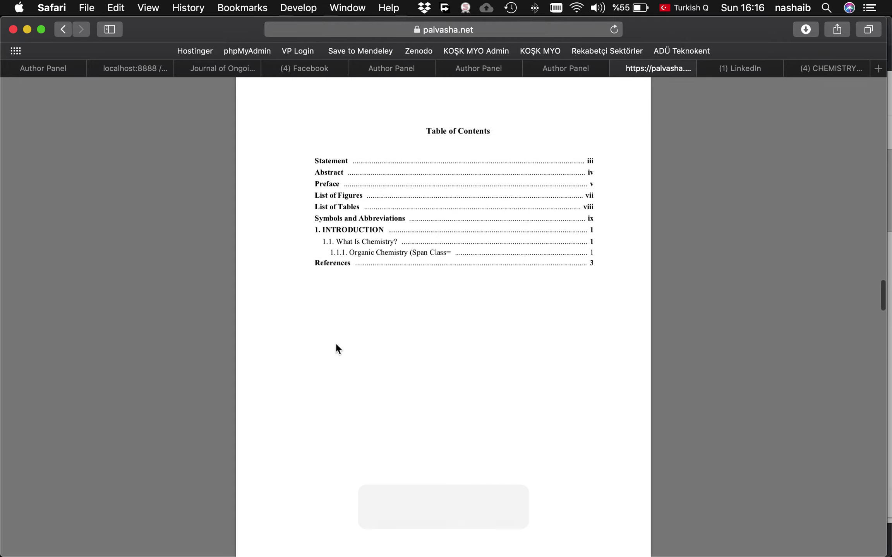
scroll(336, 347, down, 5)
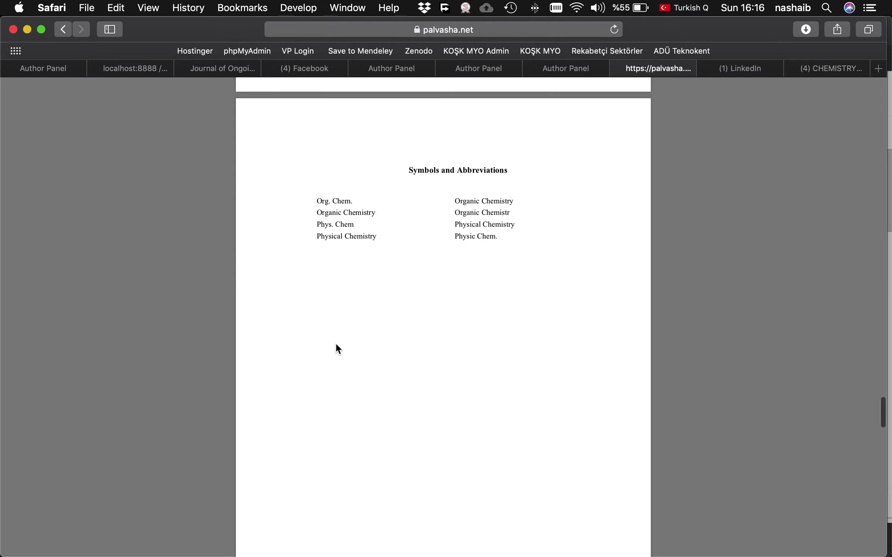
key(super+plus)
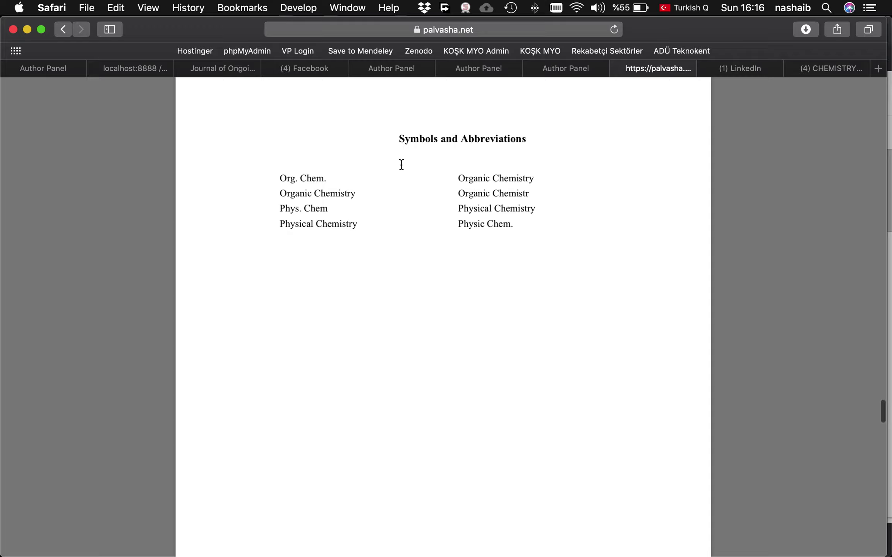
scroll(391, 211, down, 20)
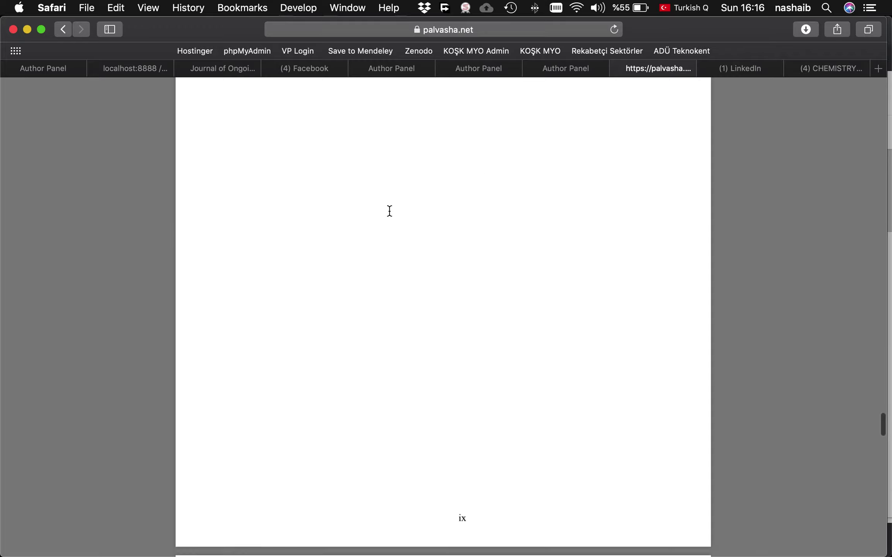
scroll(389, 211, up, 20)
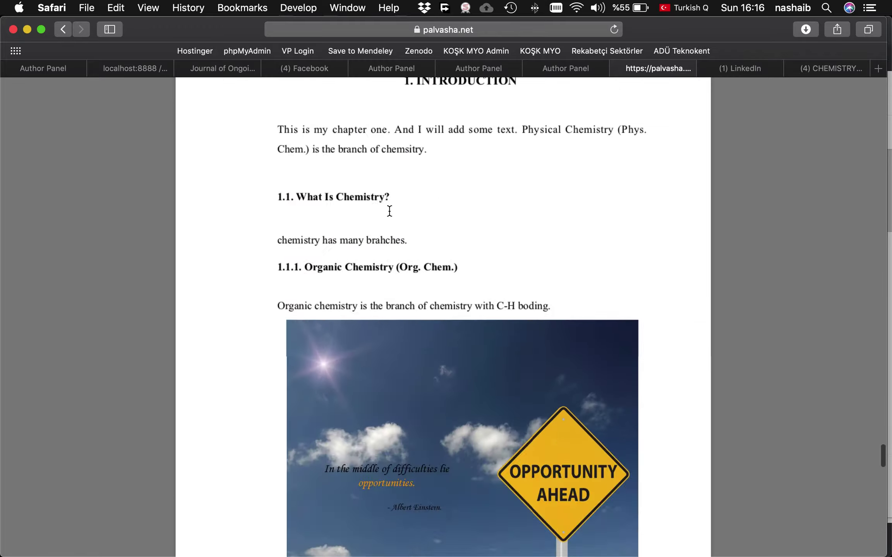
scroll(390, 211, down, 5)
scroll(389, 211, down, 3)
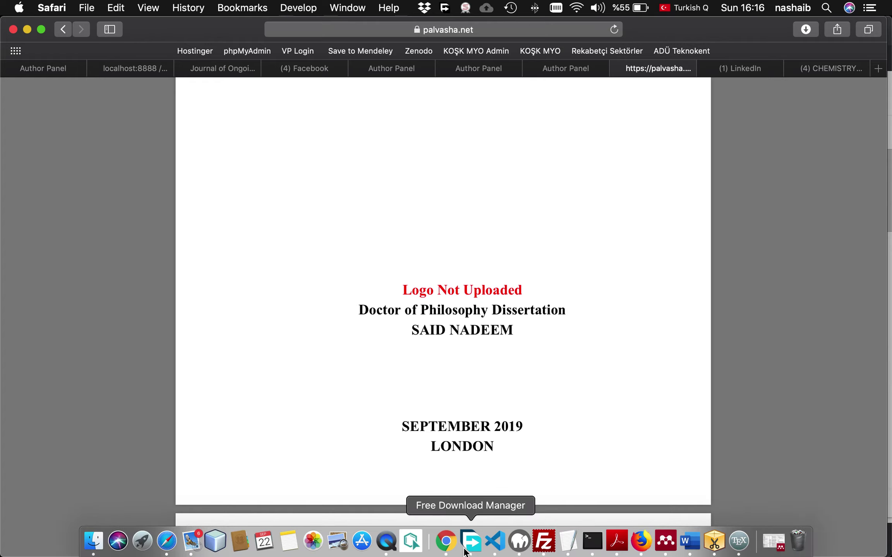
click(384, 544)
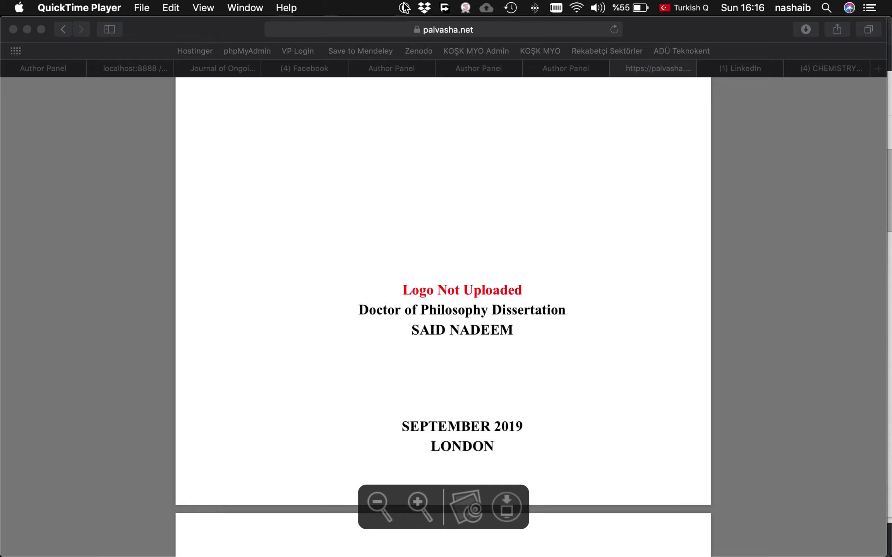